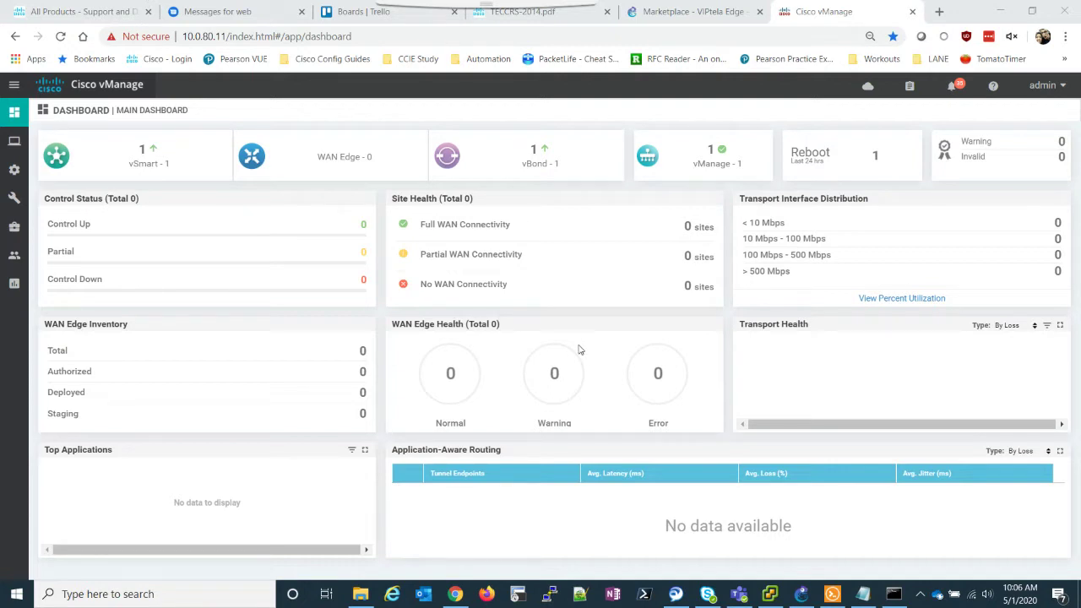
Step: Open the Upload WAN Edge List dialog from Configuration > Devices in vManage
{"action": "left_click", "coordinate": [801, 594]}
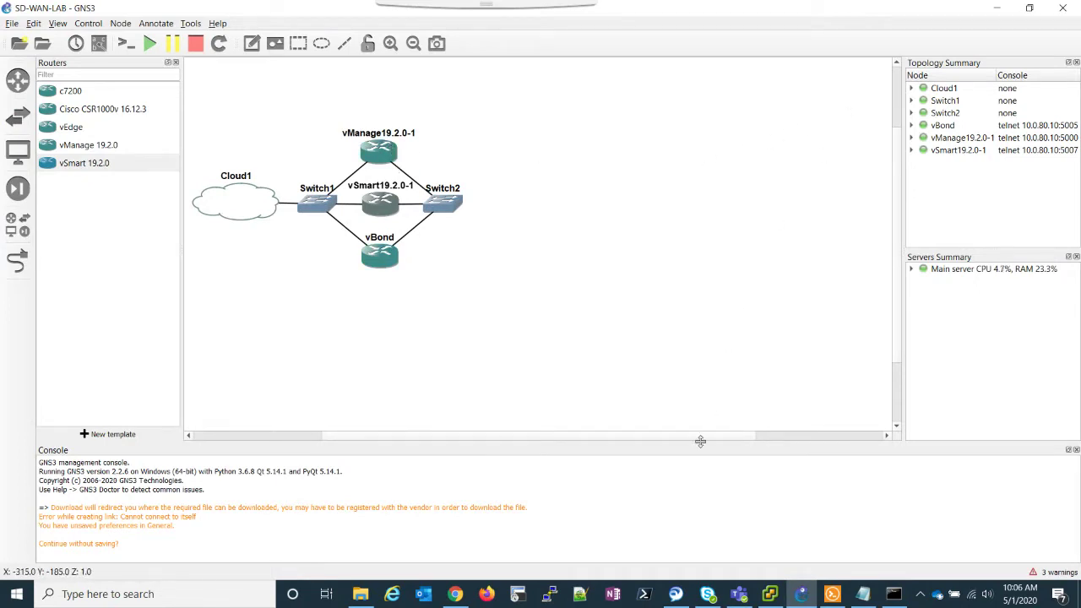
{"action": "left_click", "coordinate": [455, 593]}
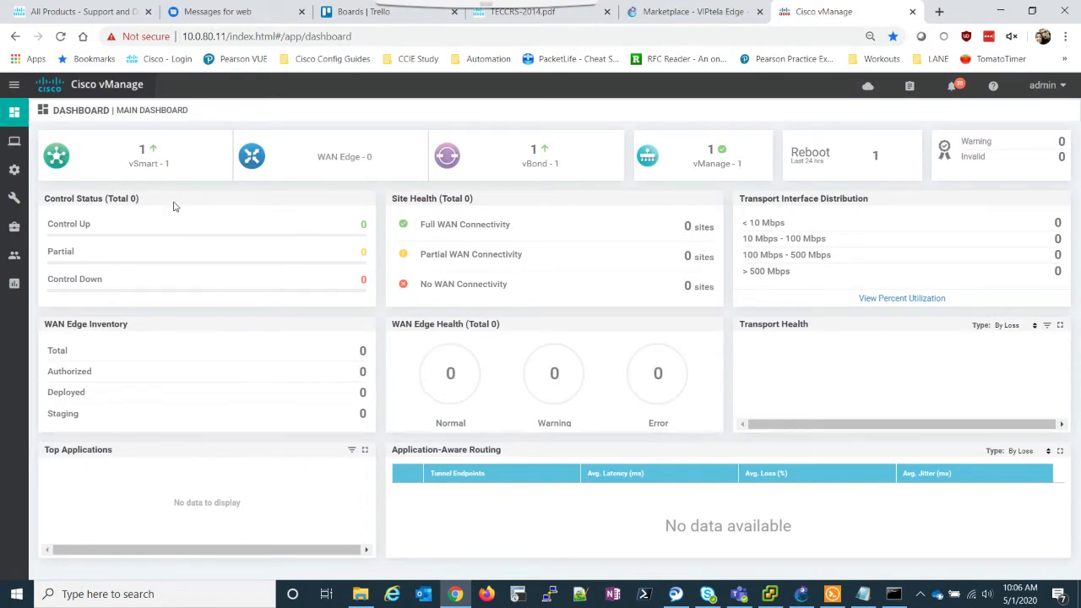
{"action": "mouse_move", "coordinate": [17, 146]}
{"action": "mouse_move", "coordinate": [14, 172]}
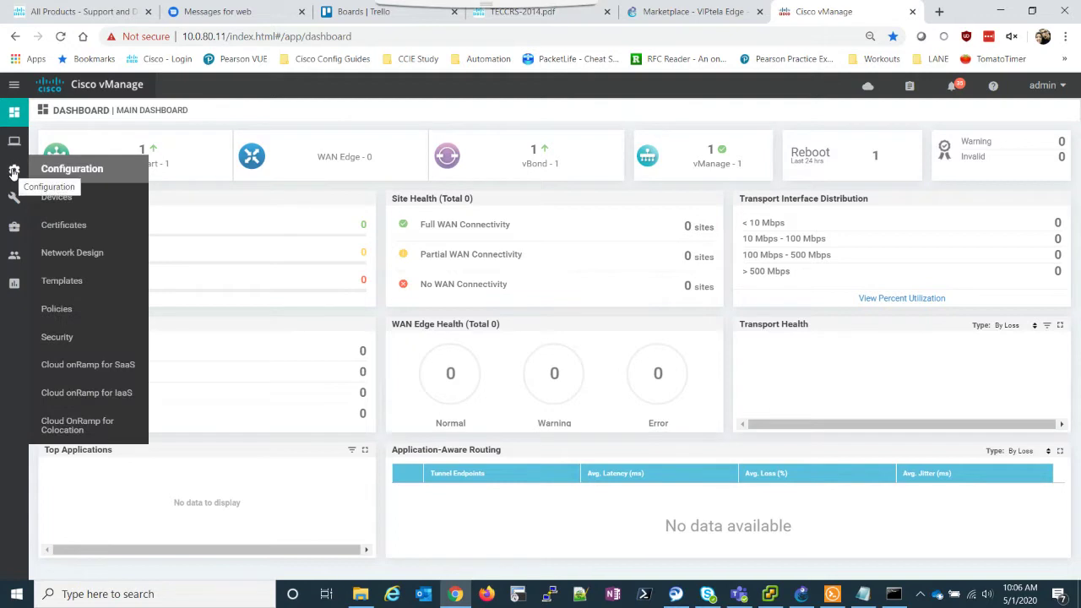
{"action": "left_click", "coordinate": [68, 202]}
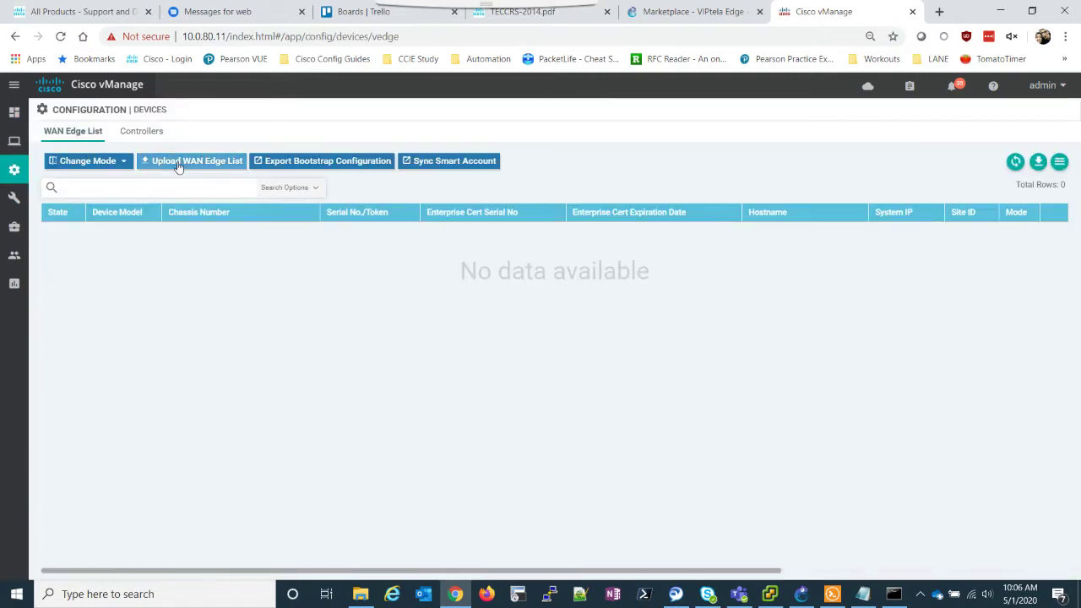
{"action": "left_click", "coordinate": [177, 162]}
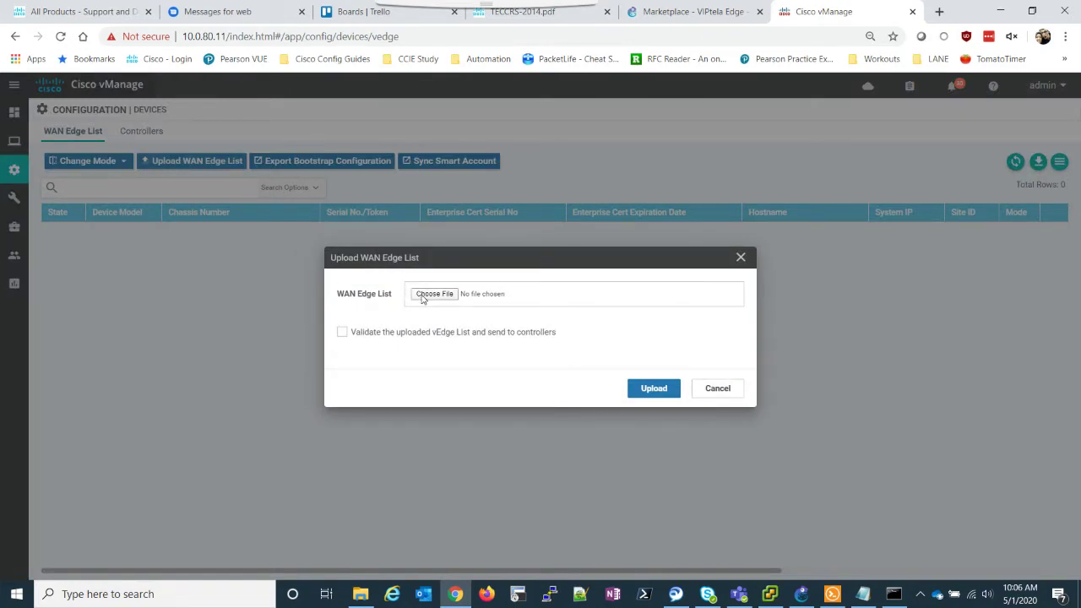
Step: Upload serialFile.viptela from Downloads with validation and sending to controllers enabled
{"action": "left_click", "coordinate": [423, 296]}
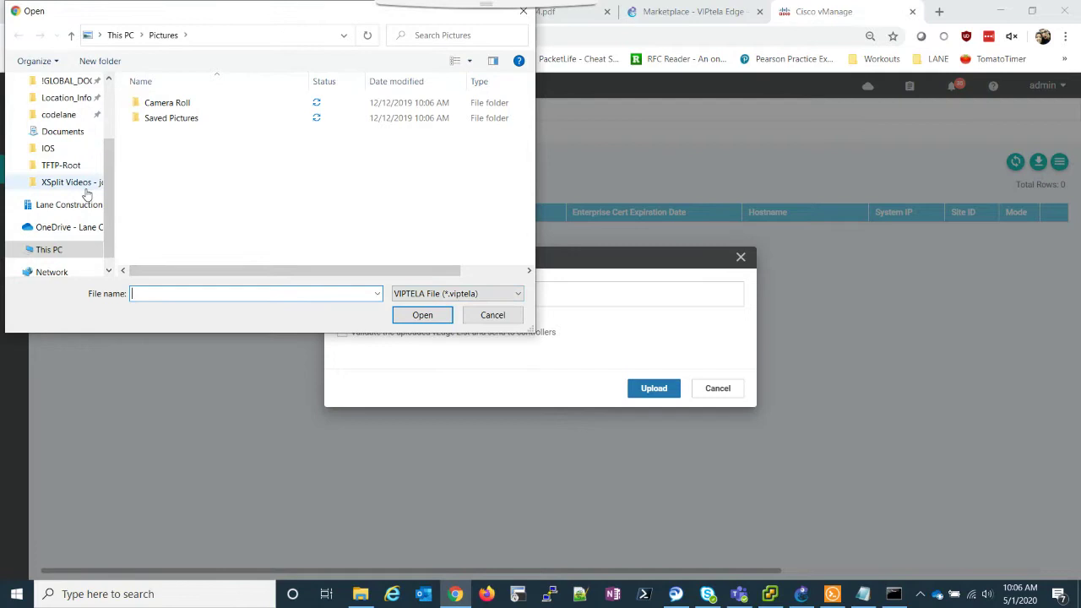
{"action": "scroll", "coordinate": [87, 195], "scroll_direction": "up", "scroll_amount": 2}
{"action": "left_click", "coordinate": [60, 99]}
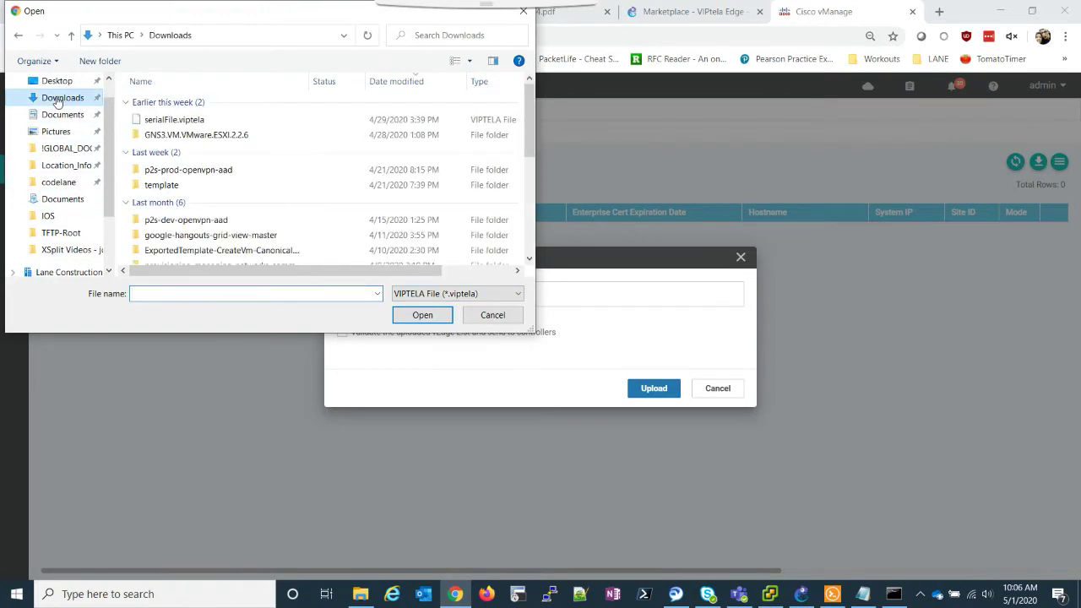
{"action": "left_click", "coordinate": [199, 123]}
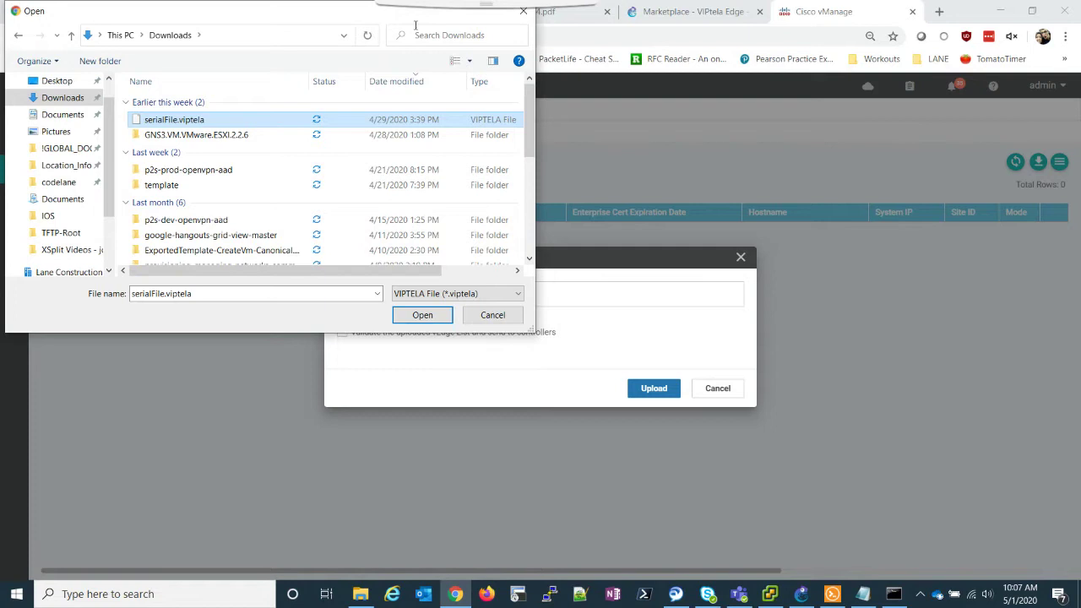
{"action": "left_click", "coordinate": [408, 314]}
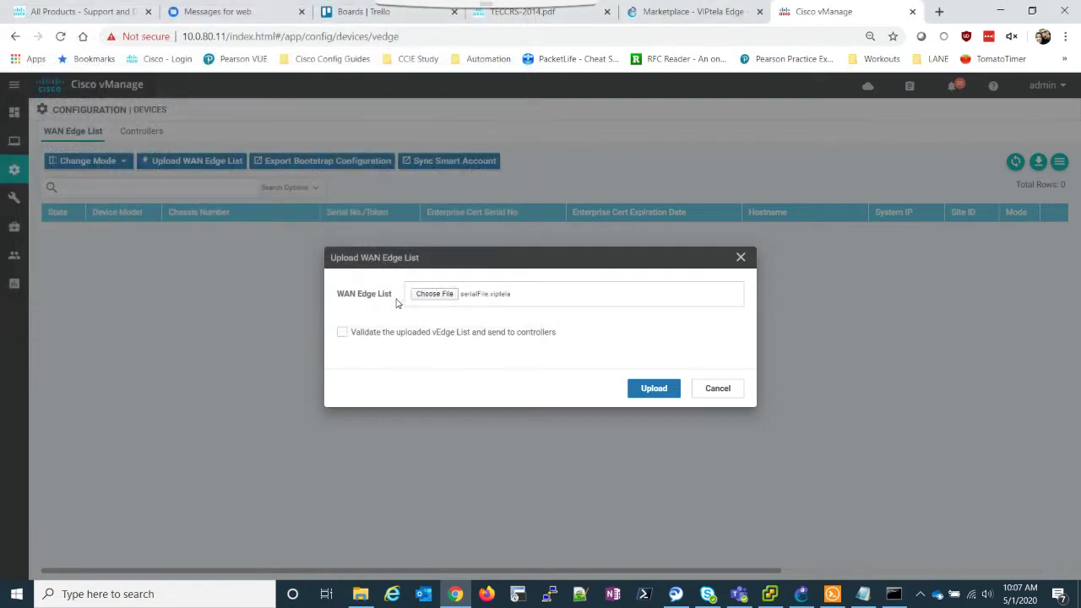
{"action": "left_click", "coordinate": [366, 335]}
{"action": "left_click", "coordinate": [654, 391]}
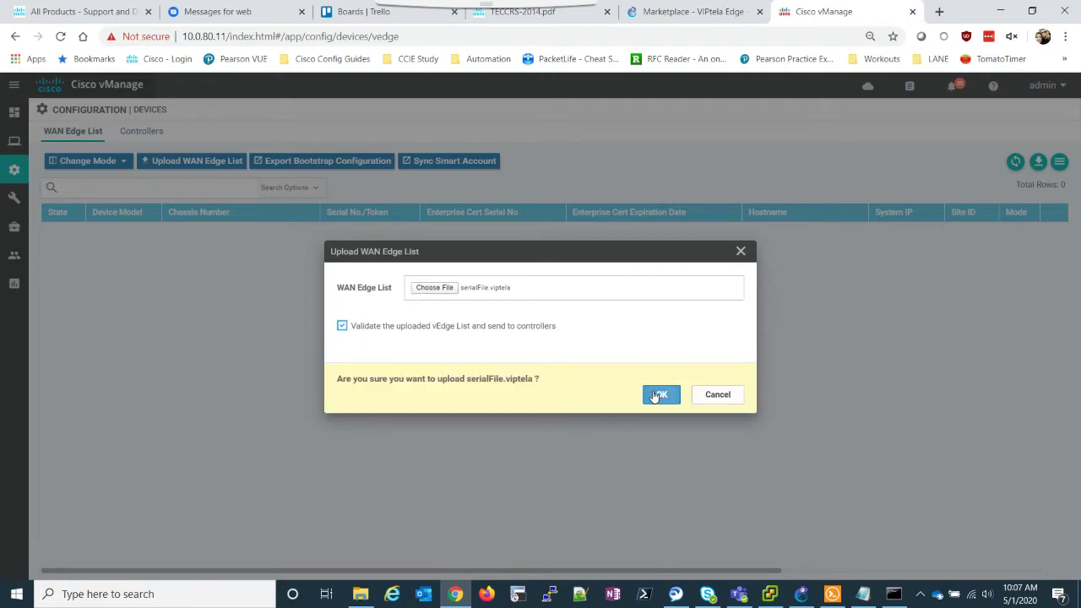
{"action": "left_click", "coordinate": [656, 395]}
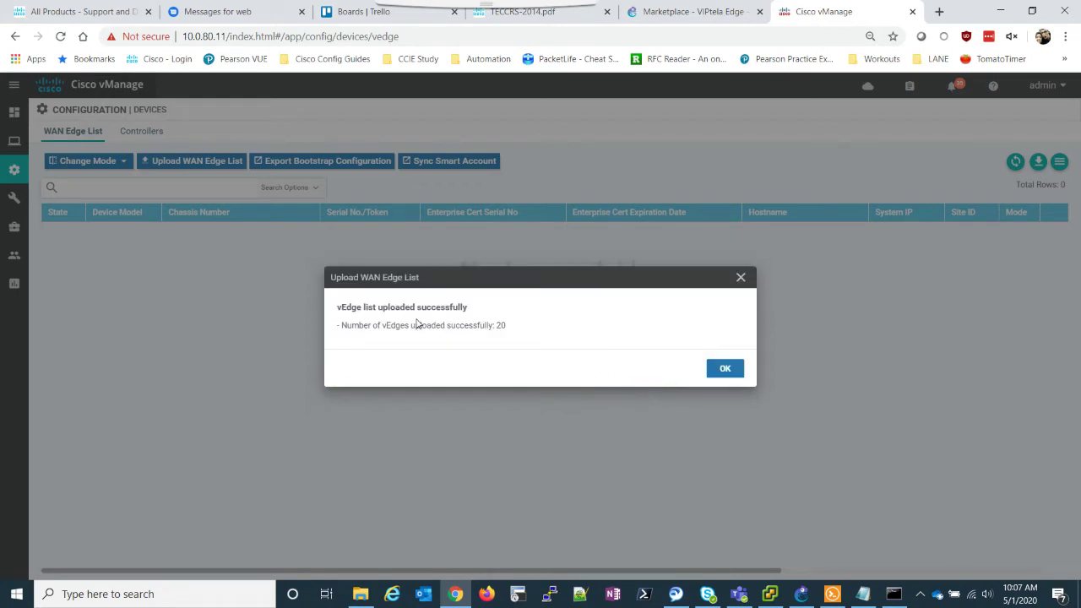
Step: Review the WAN Edge List's 20 new vEdge Cloud and CSR1000v entries after the upload succeeds
{"action": "left_click", "coordinate": [720, 369]}
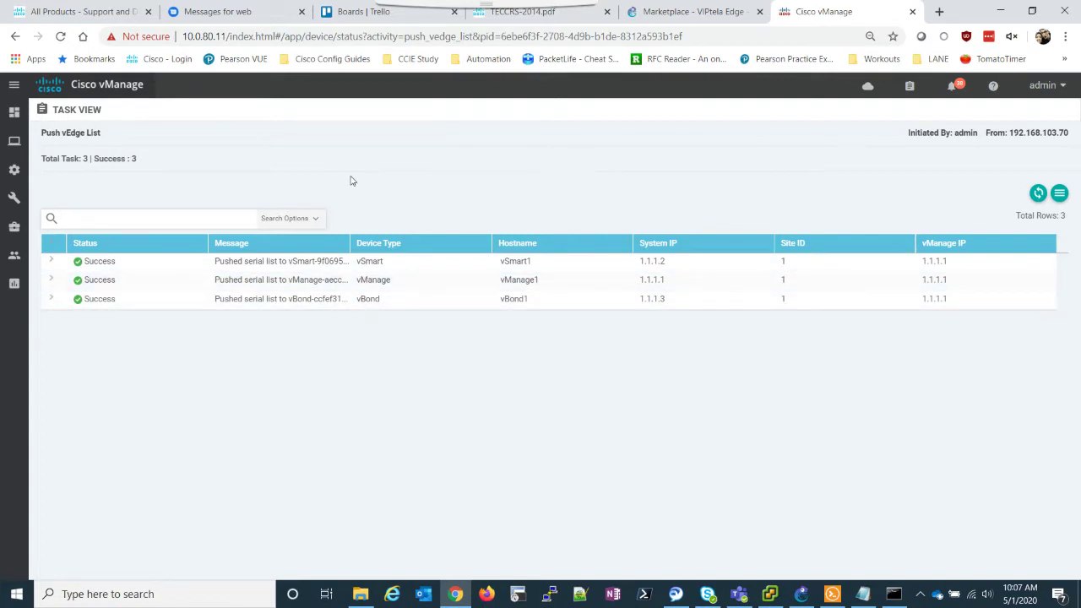
{"action": "mouse_move", "coordinate": [20, 170]}
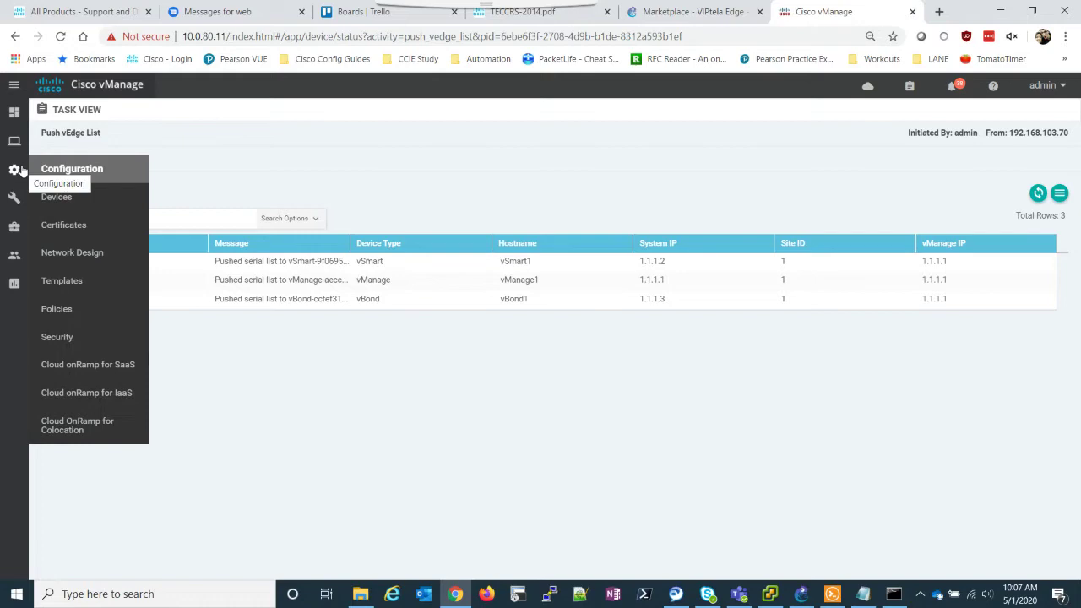
{"action": "left_click", "coordinate": [51, 197]}
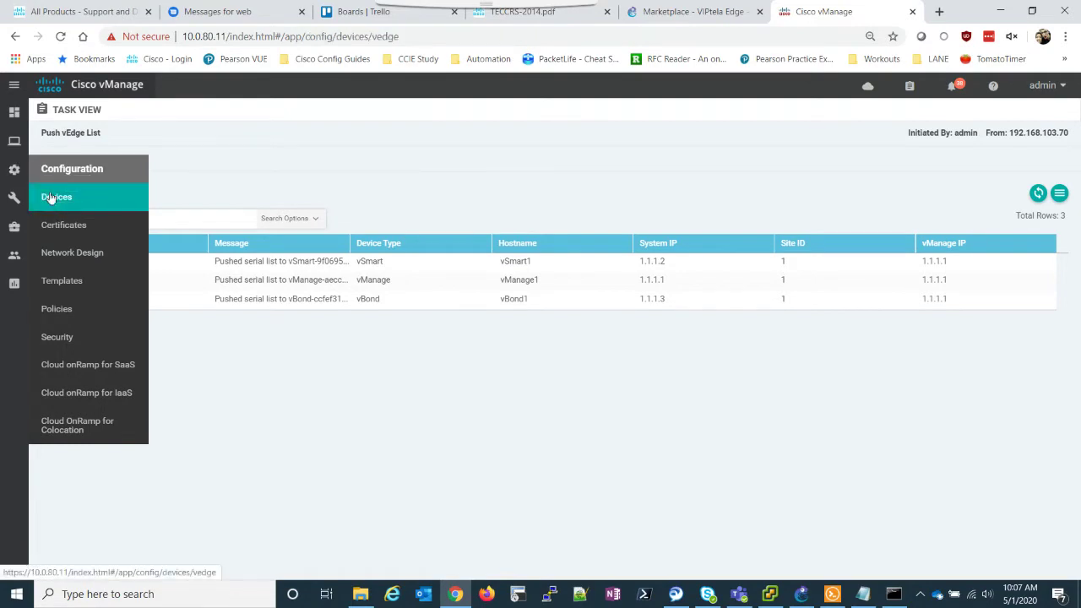
{"action": "scroll", "coordinate": [501, 394], "scroll_direction": "down", "scroll_amount": 1}
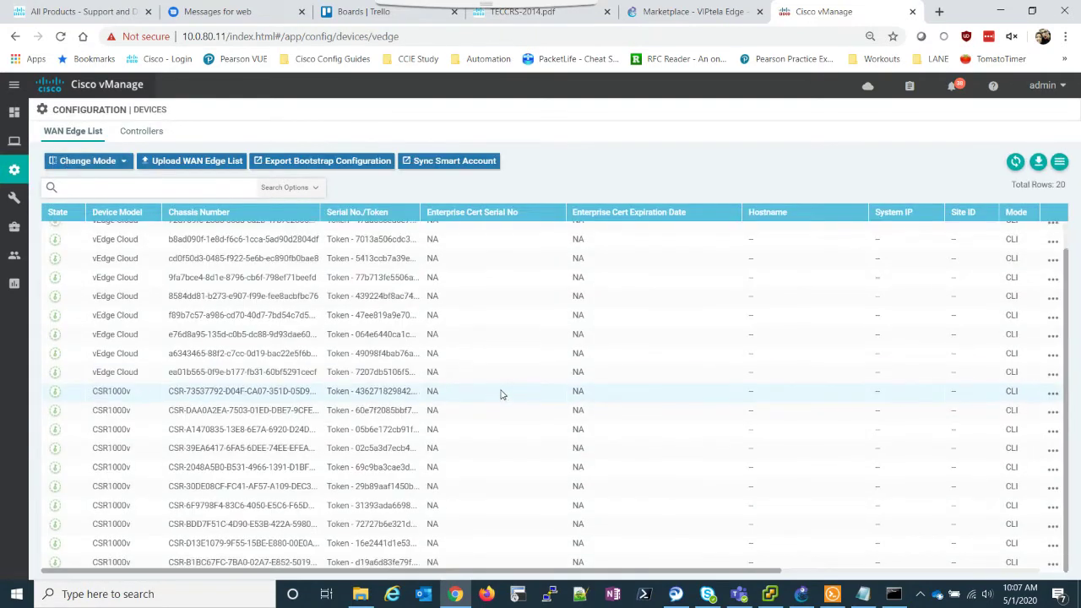
{"action": "scroll", "coordinate": [501, 395], "scroll_direction": "up", "scroll_amount": 1}
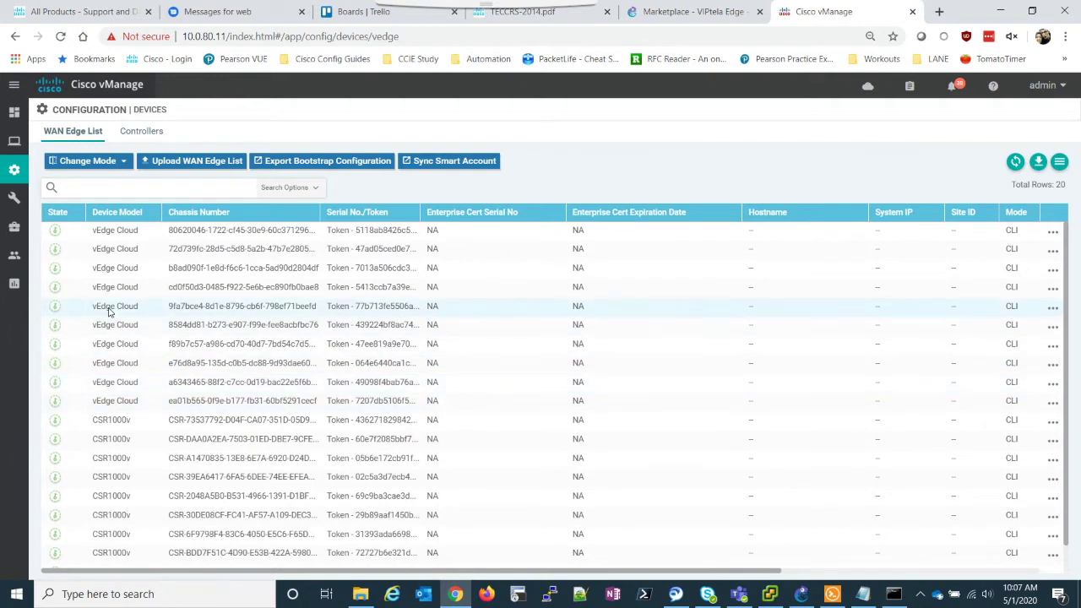
{"action": "scroll", "coordinate": [154, 397], "scroll_direction": "down", "scroll_amount": 1}
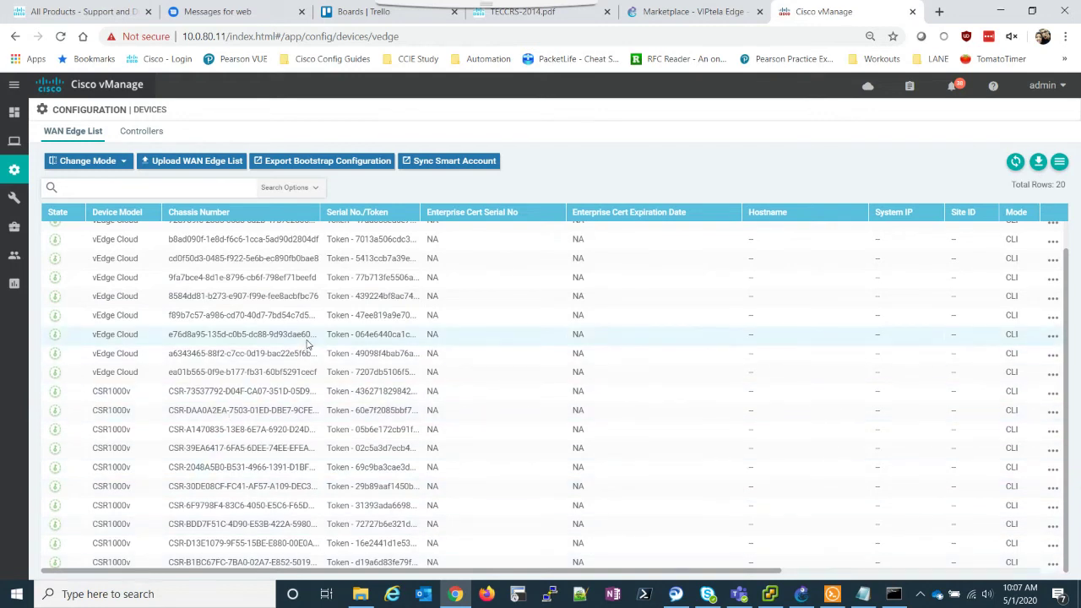
{"action": "scroll", "coordinate": [308, 342], "scroll_direction": "up", "scroll_amount": 1}
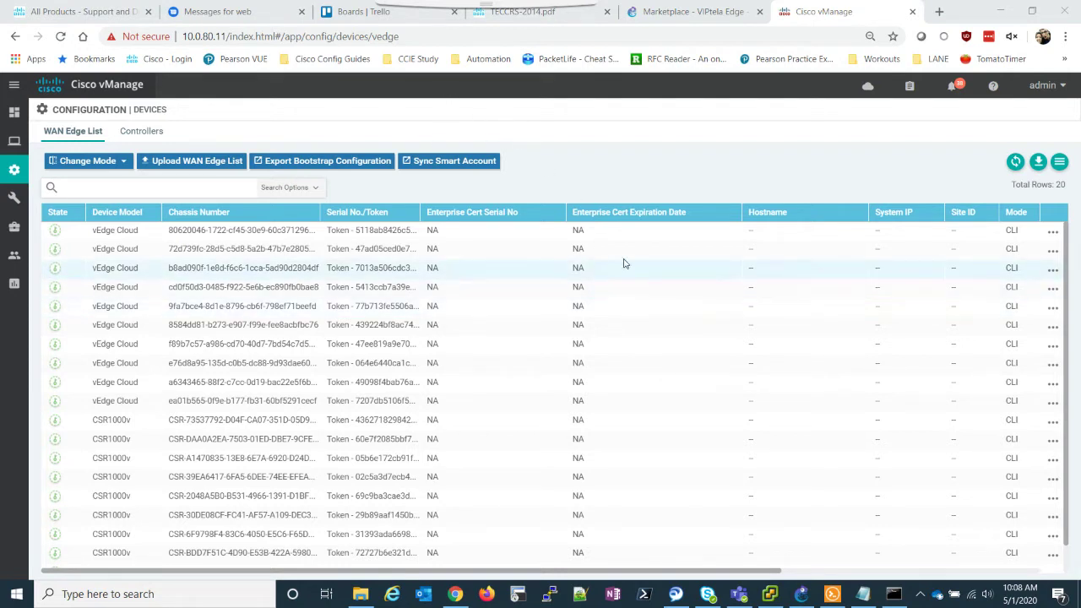
Step: Place a c7200 router, R1, to the right of Switch2 in the GNS3 lab
{"action": "left_click", "coordinate": [801, 594]}
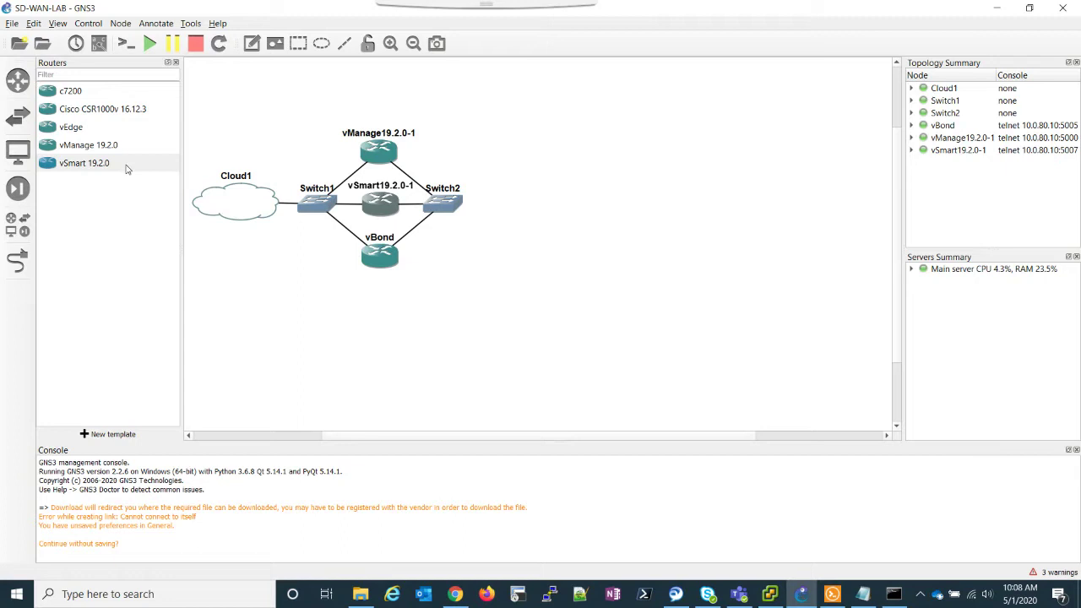
{"action": "left_click", "coordinate": [80, 90]}
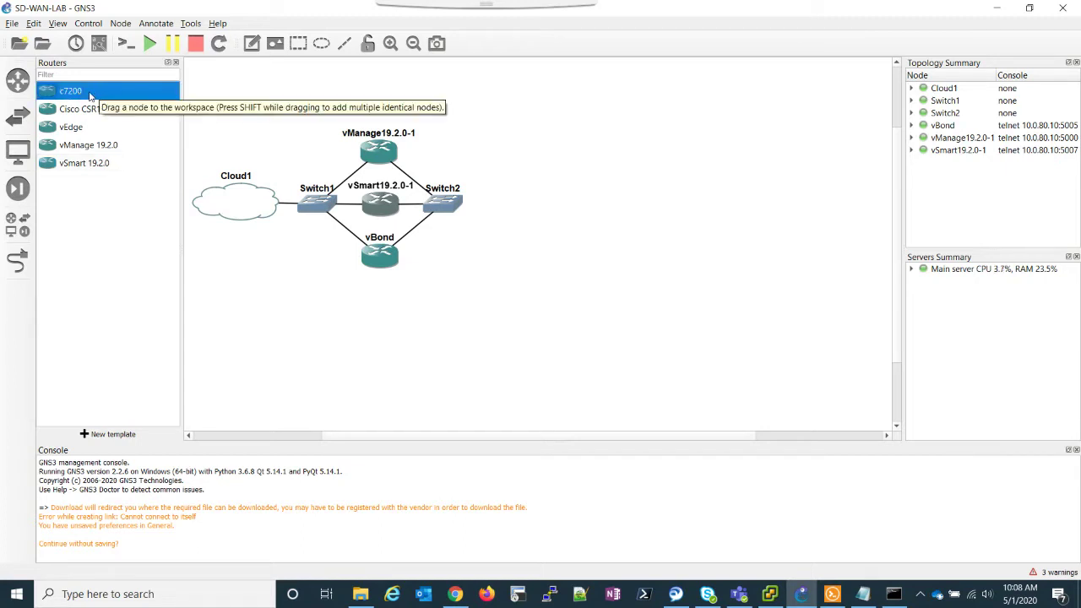
{"action": "left_click_drag", "start_coordinate": [90, 97], "coordinate": [525, 180]}
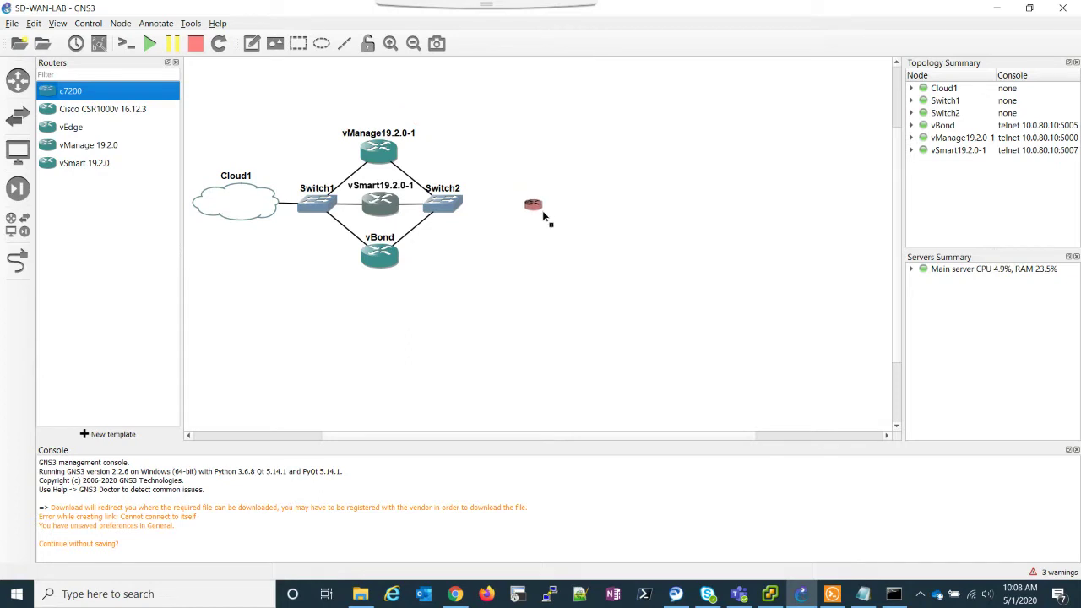
{"action": "left_click_drag", "start_coordinate": [544, 217], "coordinate": [543, 192]}
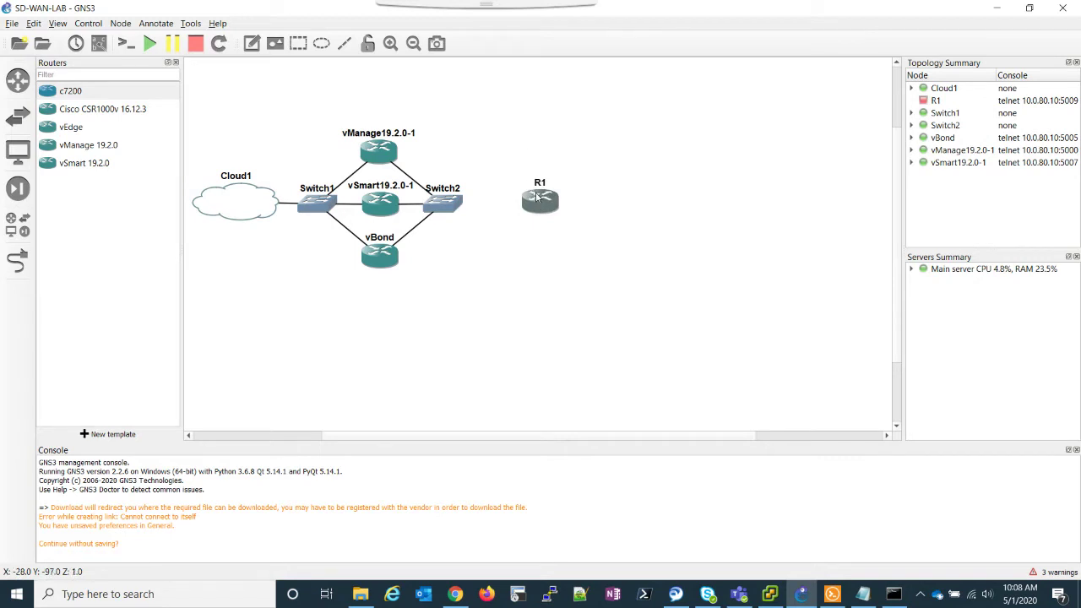
Step: Link Switch2's Ethernet3 to R1's FastEthernet0/0
{"action": "left_click", "coordinate": [17, 262]}
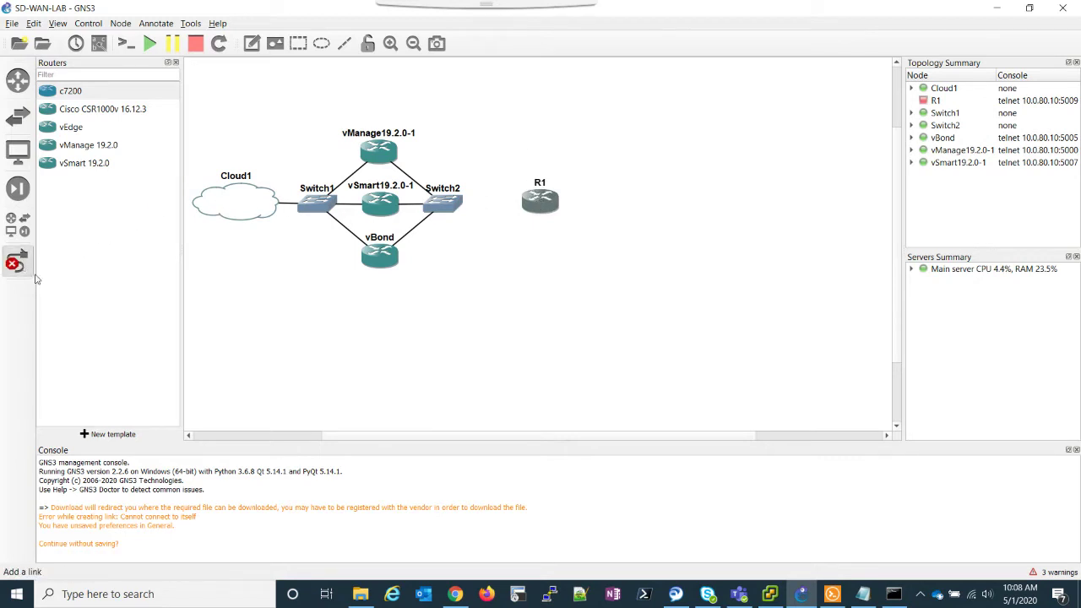
{"action": "left_click", "coordinate": [448, 201]}
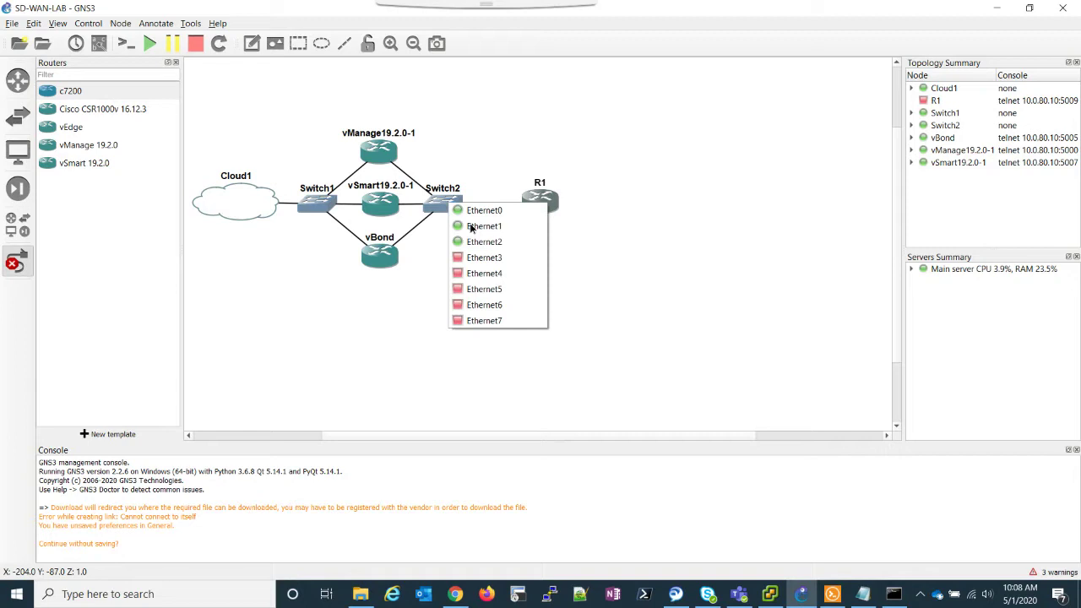
{"action": "left_click", "coordinate": [484, 257]}
{"action": "left_click", "coordinate": [534, 206]}
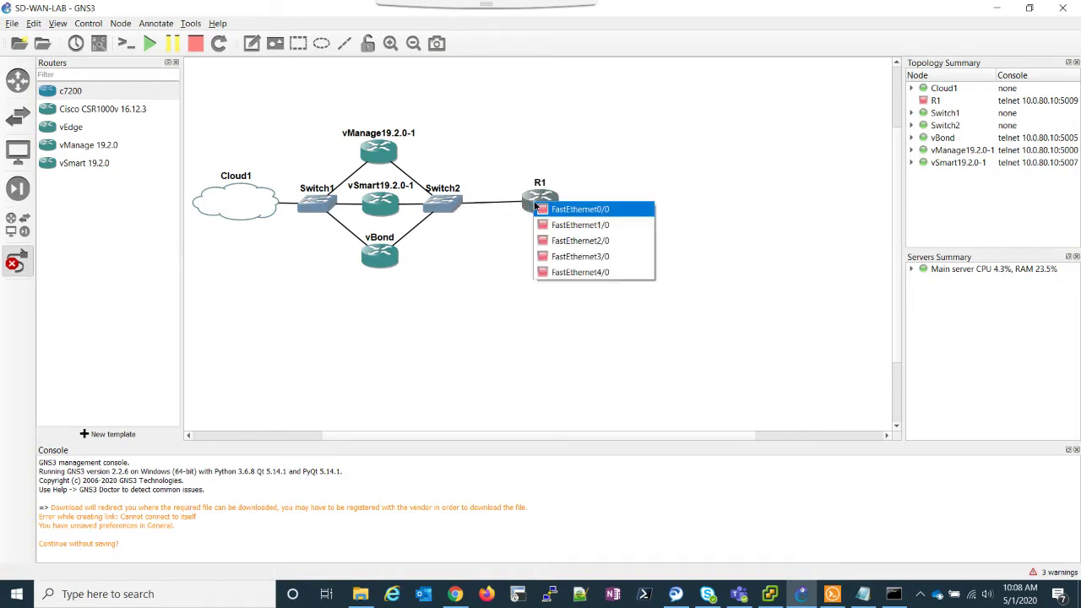
{"action": "left_click", "coordinate": [566, 211]}
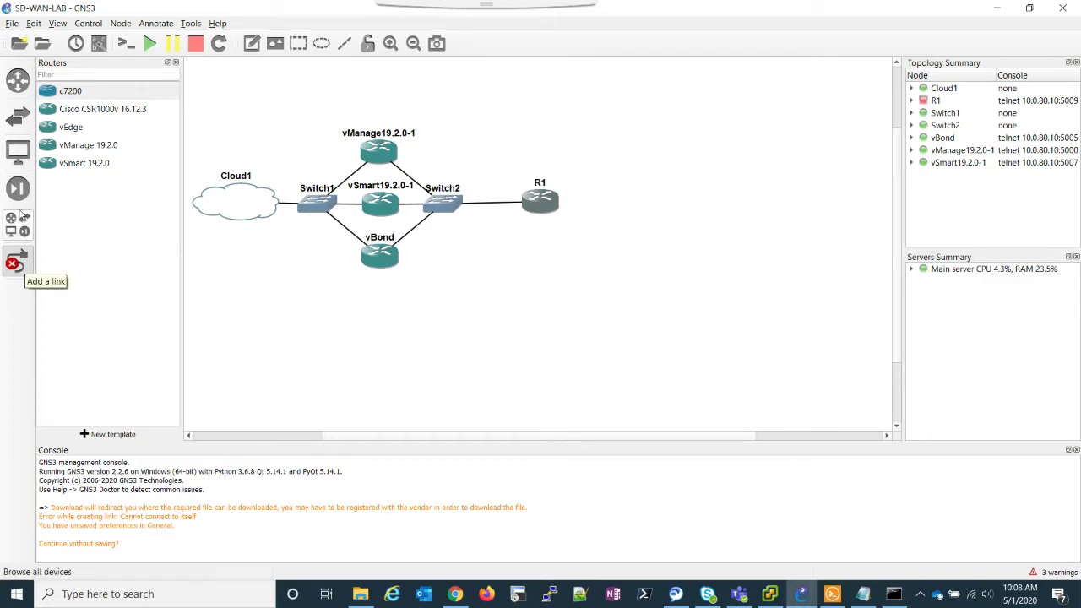
Step: Add two more c7200 routers, R2 and R3, and arrange them beside R1
{"action": "left_click_drag", "start_coordinate": [70, 91], "coordinate": [645, 159]}
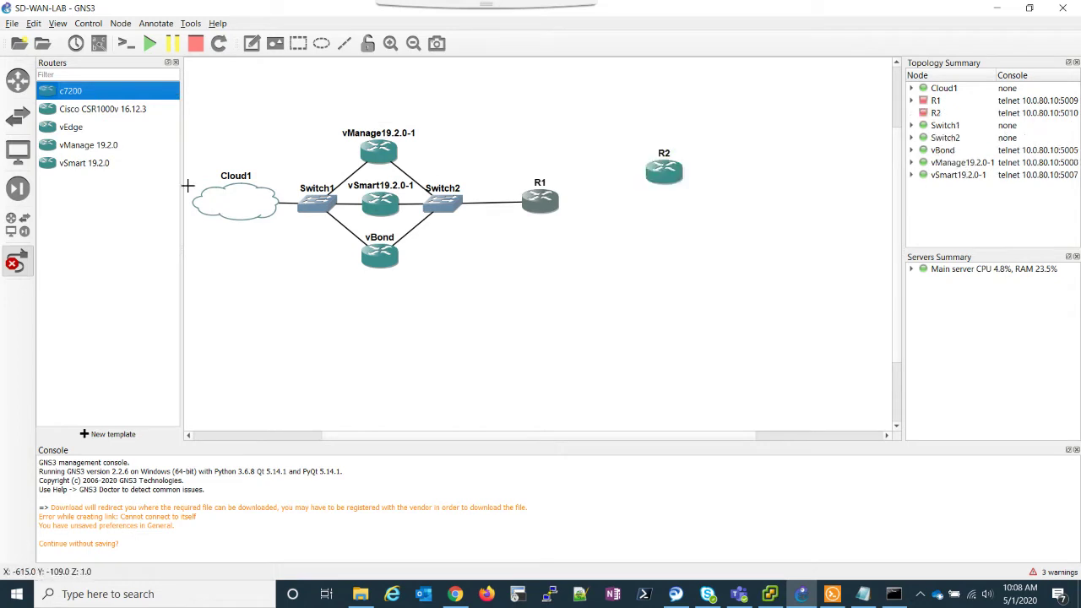
{"action": "left_click_drag", "start_coordinate": [76, 97], "coordinate": [663, 234]}
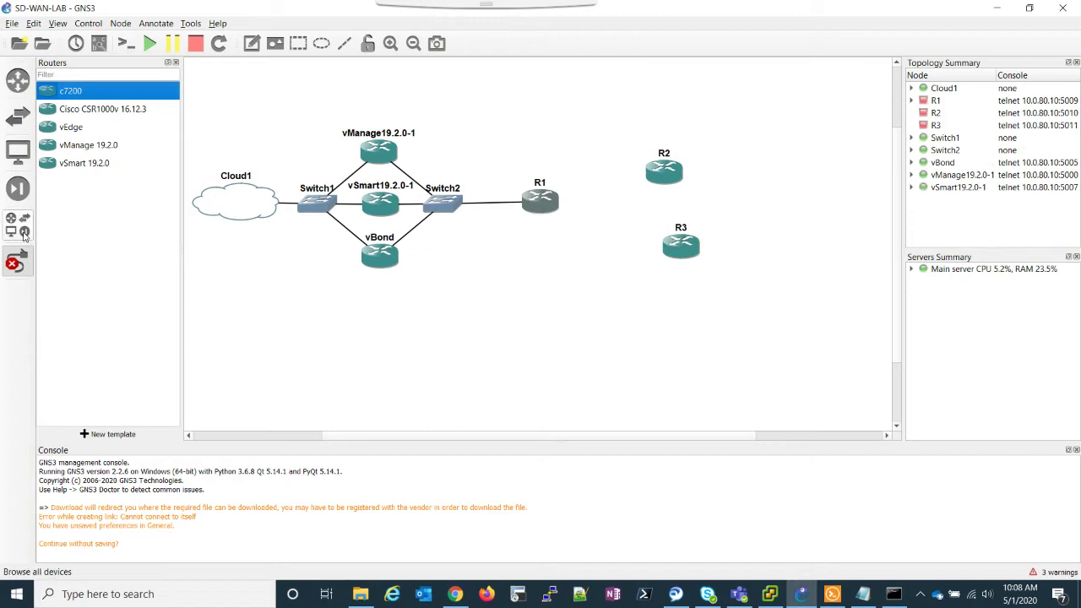
{"action": "left_click", "coordinate": [17, 264]}
{"action": "left_click_drag", "start_coordinate": [663, 177], "coordinate": [632, 164]}
{"action": "left_click_drag", "start_coordinate": [683, 248], "coordinate": [638, 248]}
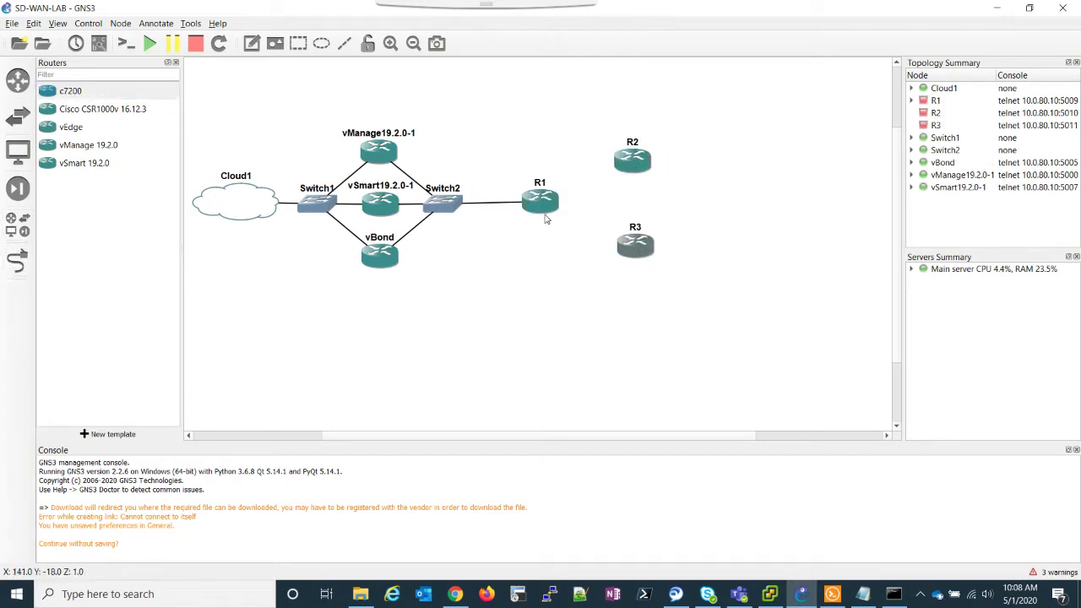
{"action": "left_click_drag", "start_coordinate": [547, 208], "coordinate": [531, 210]}
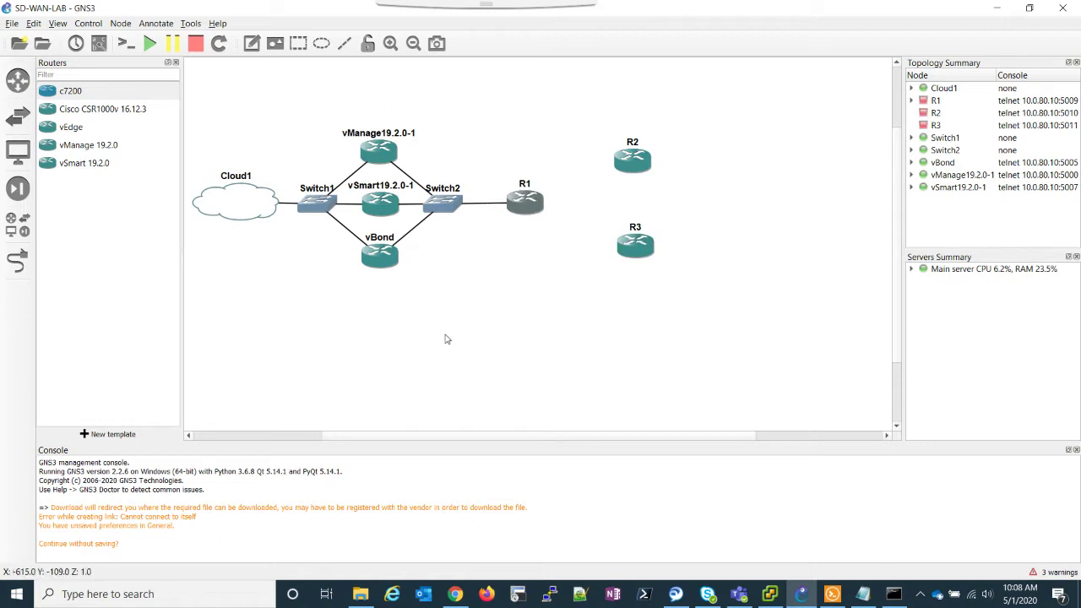
Step: Rename router R1 to CLOUD
{"action": "right_click", "coordinate": [519, 207]}
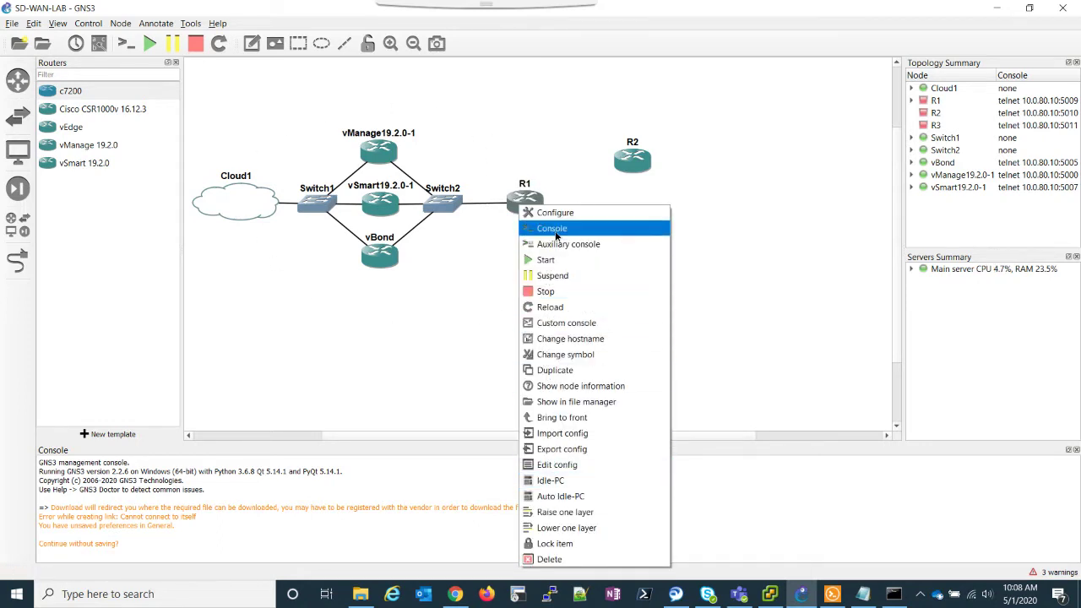
{"action": "left_click", "coordinate": [554, 212]}
{"action": "left_click_drag", "start_coordinate": [456, 235], "coordinate": [407, 240]}
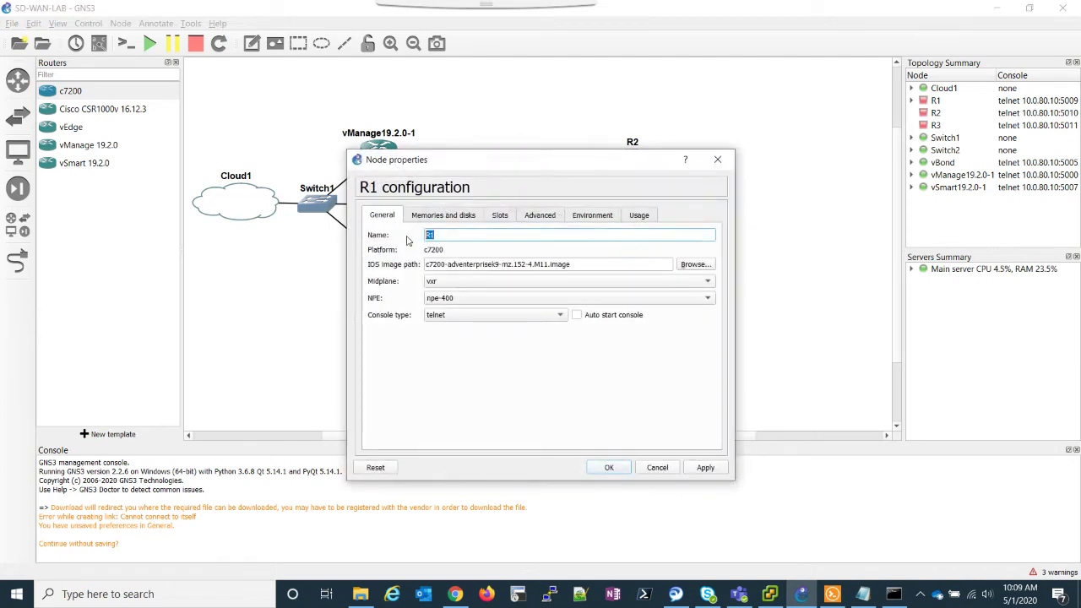
{"action": "type", "text": "CLOUD"}
{"action": "key", "text": "Return"}
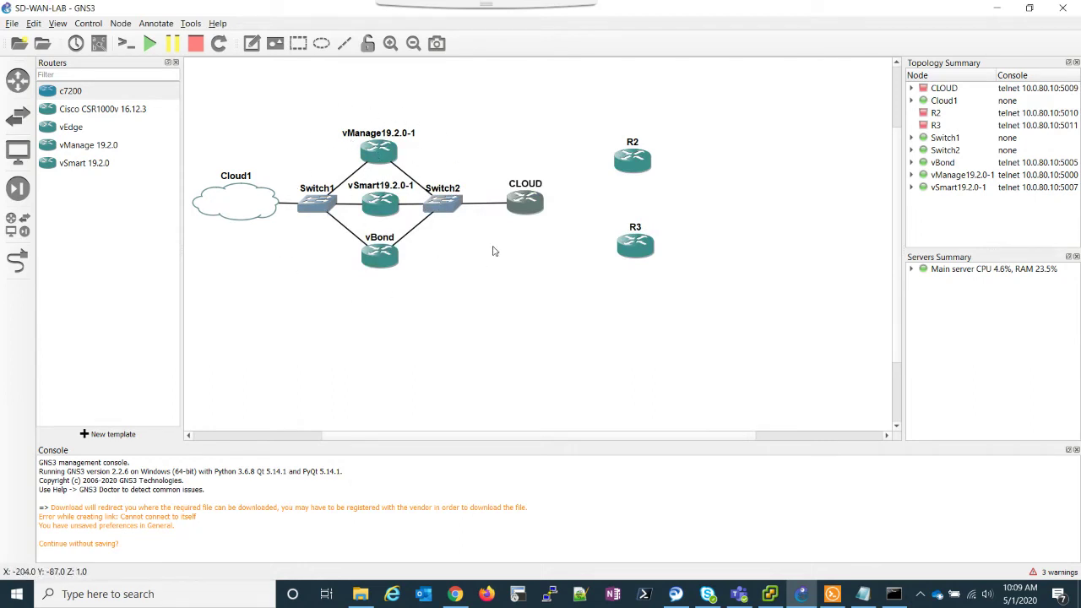
Step: Shift CLOUD left and align R2 and R3 vertically beside it
{"action": "left_click_drag", "start_coordinate": [529, 211], "coordinate": [521, 210]}
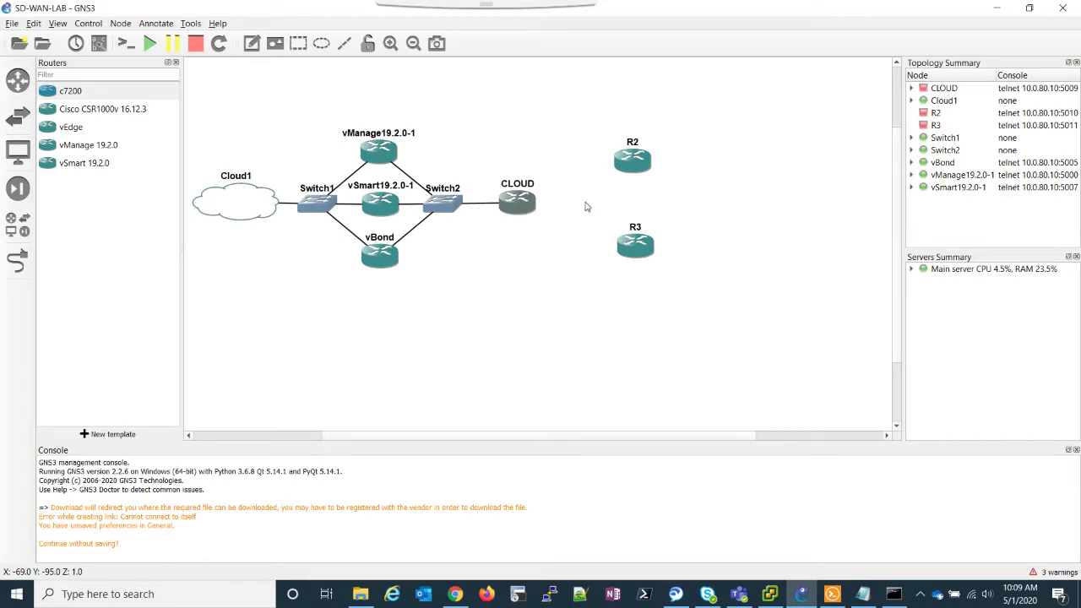
{"action": "left_click_drag", "start_coordinate": [627, 239], "coordinate": [605, 239]}
{"action": "left_click_drag", "start_coordinate": [629, 165], "coordinate": [605, 164]}
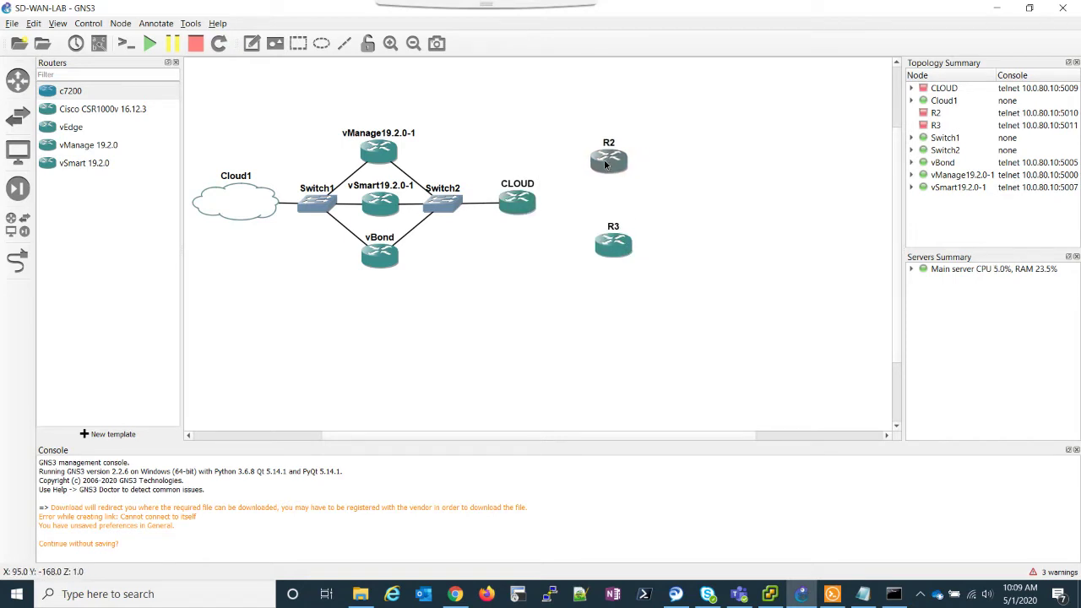
{"action": "left_click_drag", "start_coordinate": [625, 246], "coordinate": [618, 244]}
{"action": "left_click_drag", "start_coordinate": [617, 167], "coordinate": [615, 168]}
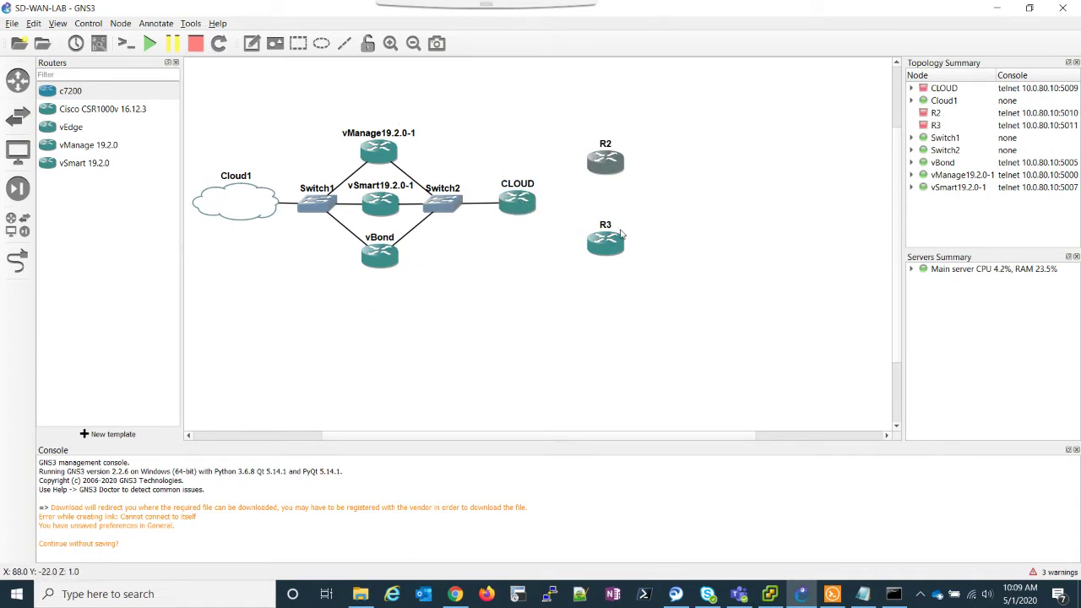
{"action": "left_click_drag", "start_coordinate": [608, 250], "coordinate": [612, 252]}
Step: Rename router R2 to INET
{"action": "double_click", "coordinate": [608, 173]}
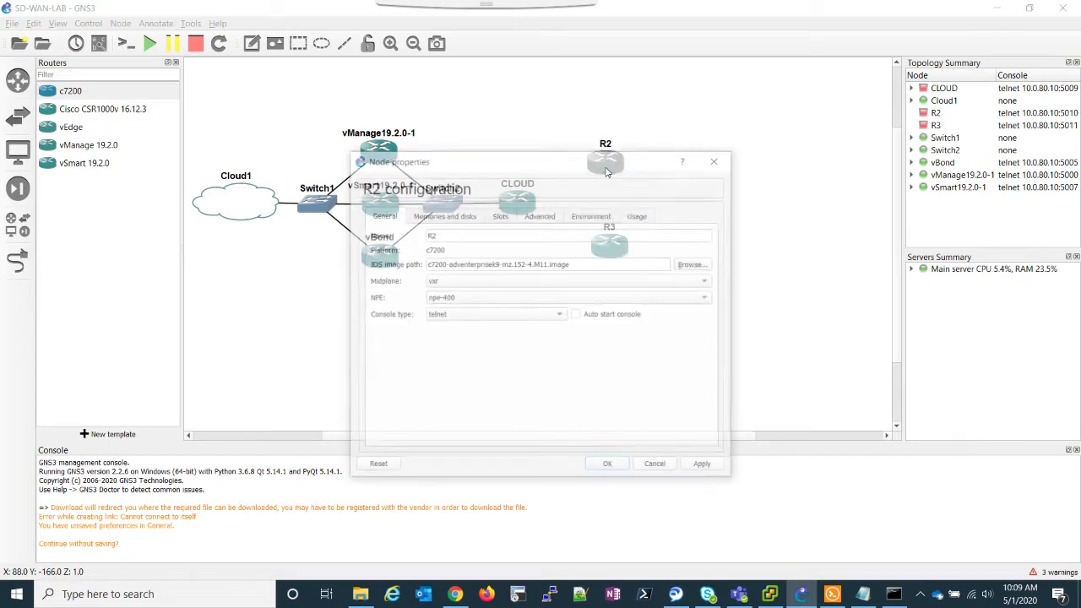
{"action": "double_click", "coordinate": [511, 231]}
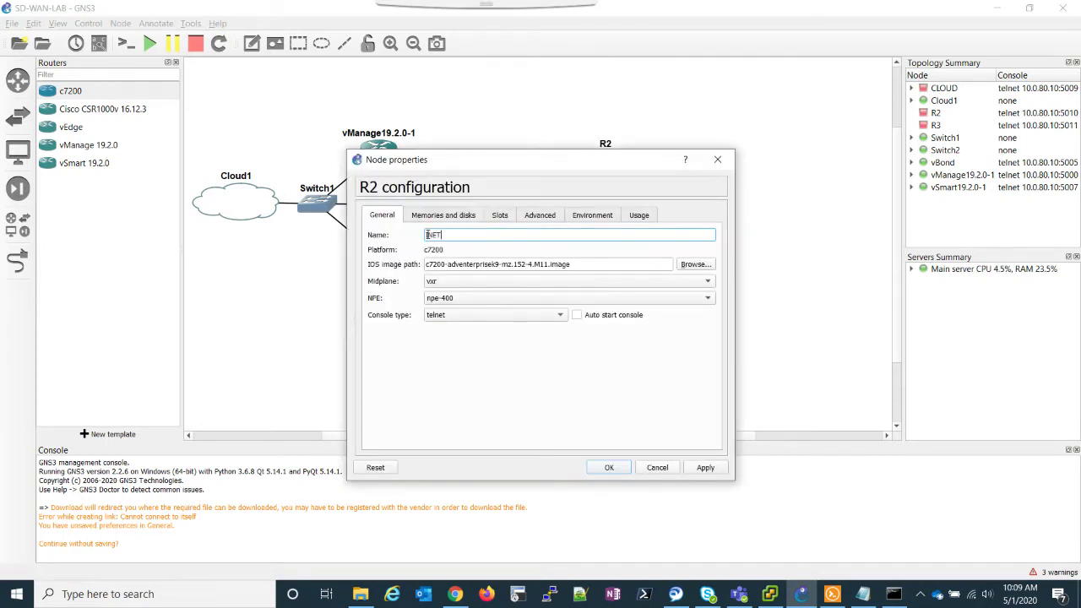
{"action": "type", "text": "INET"}
{"action": "key", "text": "Return"}
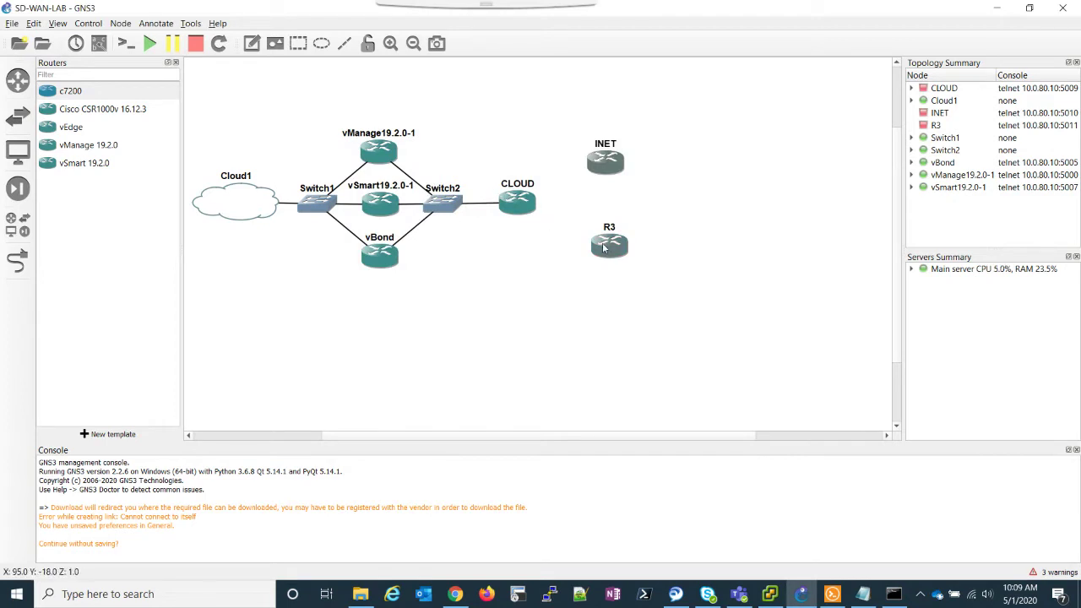
Step: Rename router R3 to MPLS
{"action": "right_click", "coordinate": [604, 248]}
{"action": "left_click", "coordinate": [642, 244]}
{"action": "right_click", "coordinate": [614, 245]}
{"action": "left_click", "coordinate": [554, 238]}
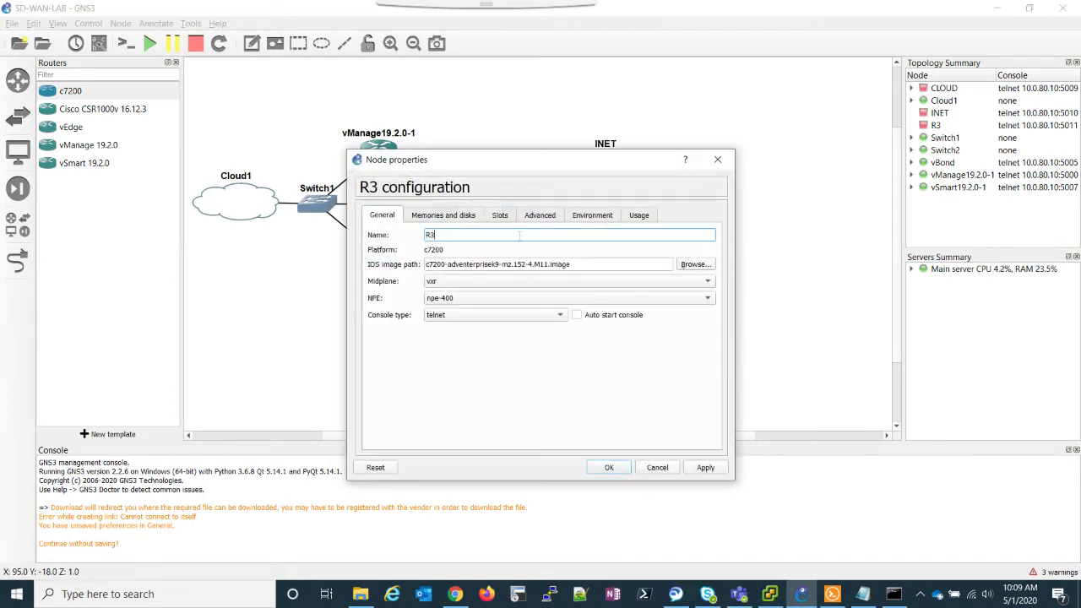
{"action": "double_click", "coordinate": [519, 237]}
{"action": "key", "text": "Return"}
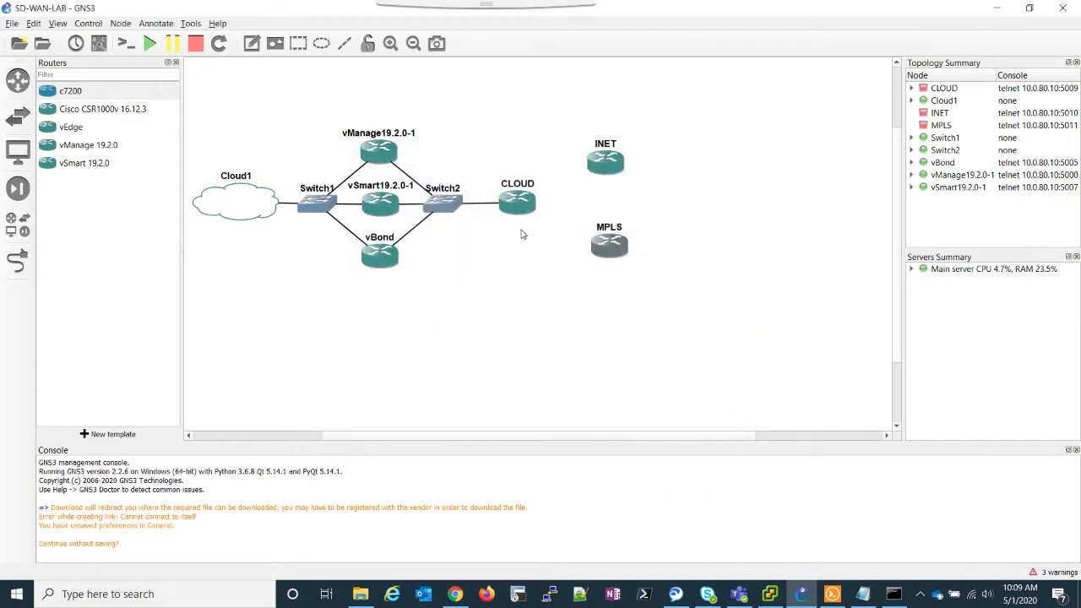
Step: Nudge CLOUD, INET and MPLS slightly left into final alignment
{"action": "left_click_drag", "start_coordinate": [524, 213], "coordinate": [515, 213]}
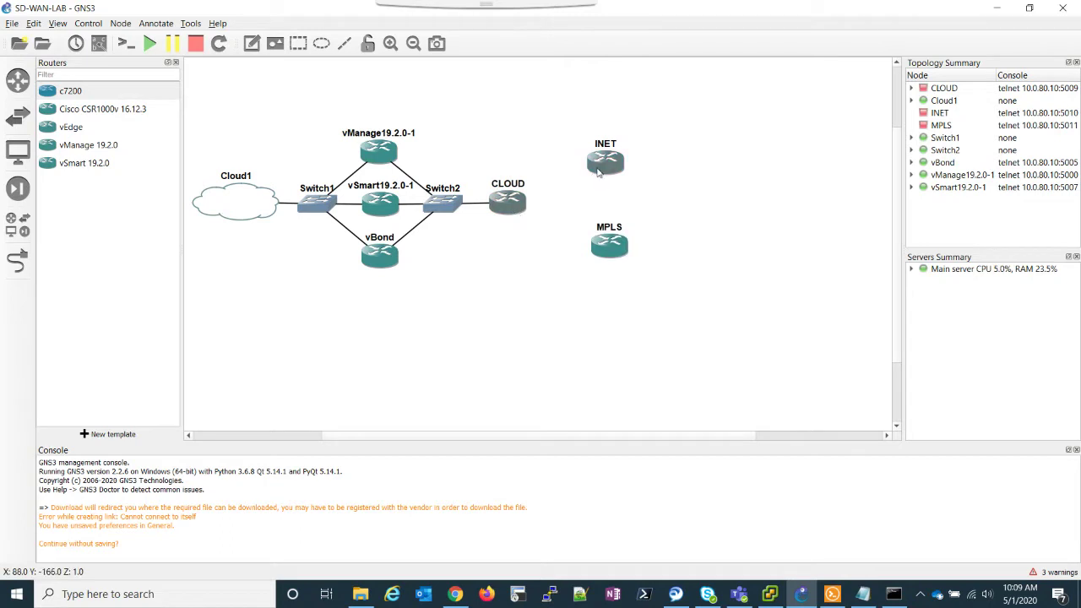
{"action": "left_click_drag", "start_coordinate": [605, 161], "coordinate": [602, 159]}
{"action": "left_click_drag", "start_coordinate": [609, 245], "coordinate": [606, 244]}
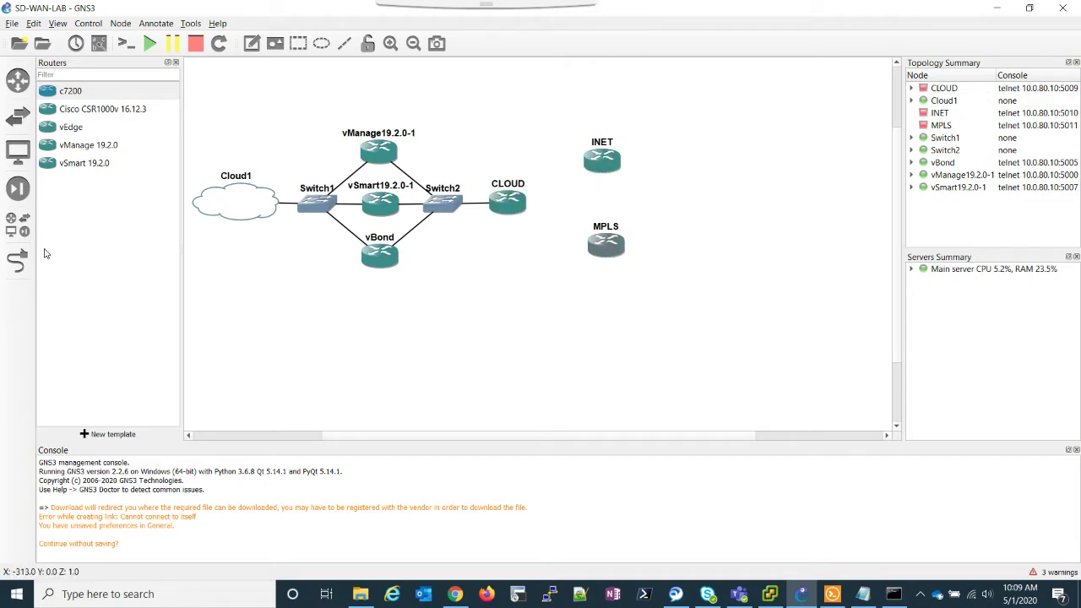
Step: Link CLOUD Fa1/0 to INET Fa0/0, and CLOUD Fa2/0 to MPLS Fa1/0
{"action": "left_click", "coordinate": [17, 261]}
{"action": "left_click", "coordinate": [523, 206]}
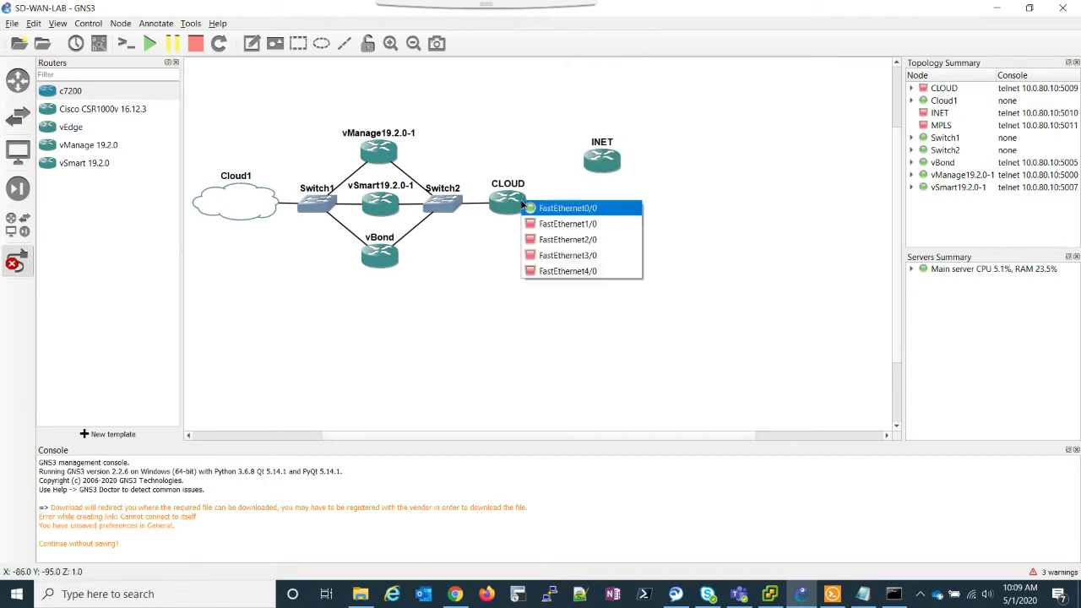
{"action": "left_click", "coordinate": [557, 225]}
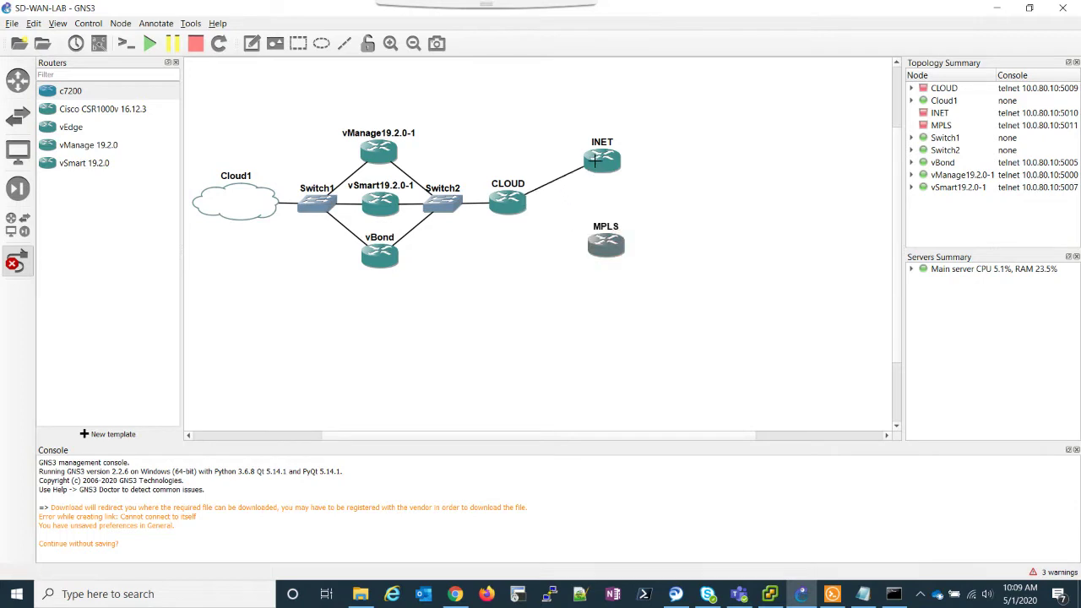
{"action": "left_click", "coordinate": [598, 165]}
{"action": "left_click", "coordinate": [601, 169]}
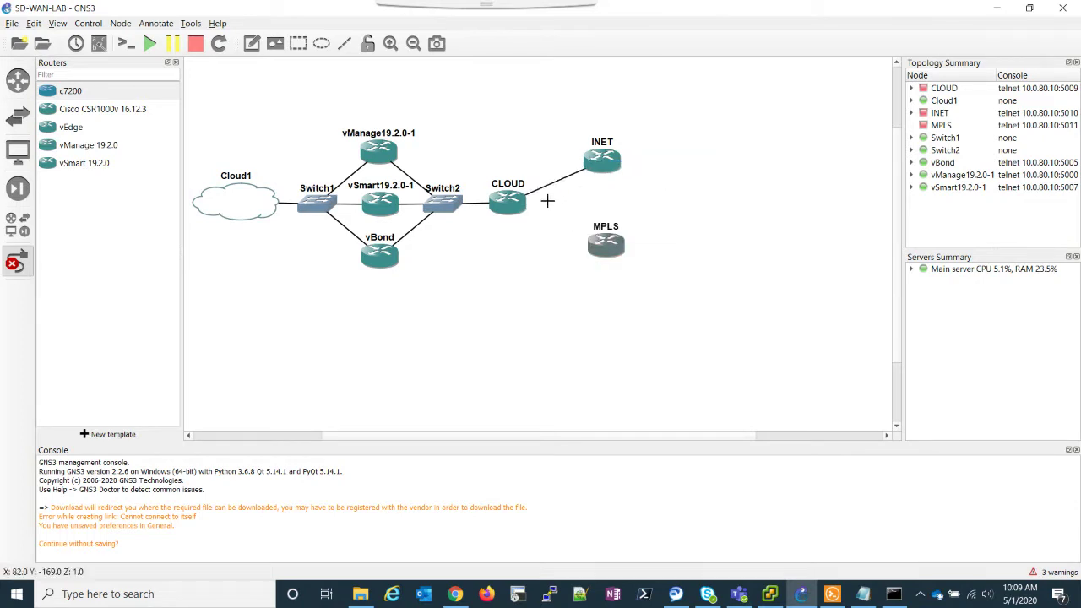
{"action": "left_click", "coordinate": [518, 210]}
{"action": "left_click", "coordinate": [564, 247]}
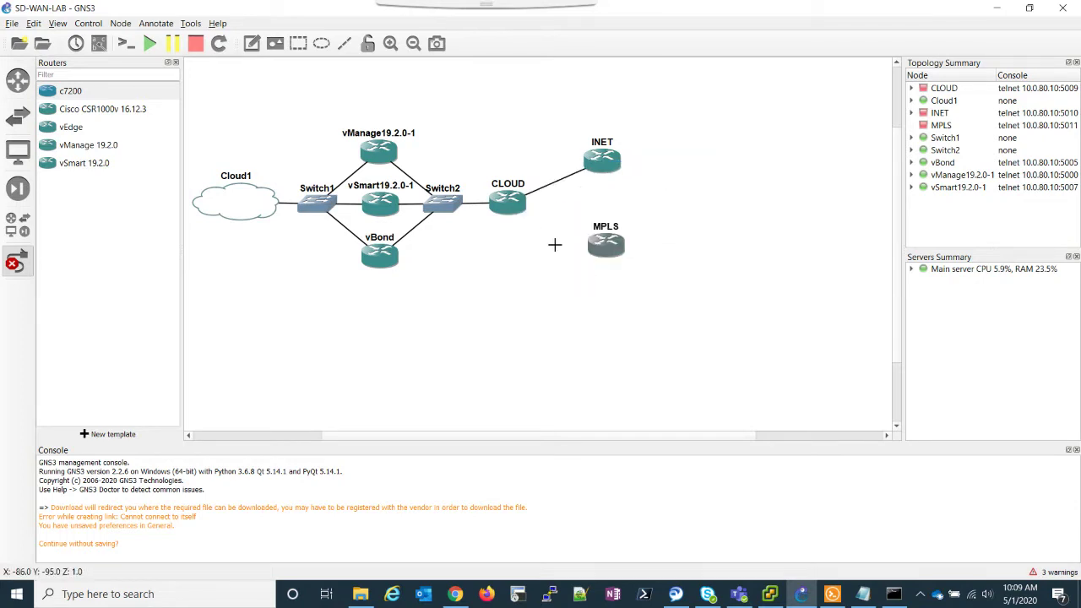
{"action": "left_click", "coordinate": [601, 245]}
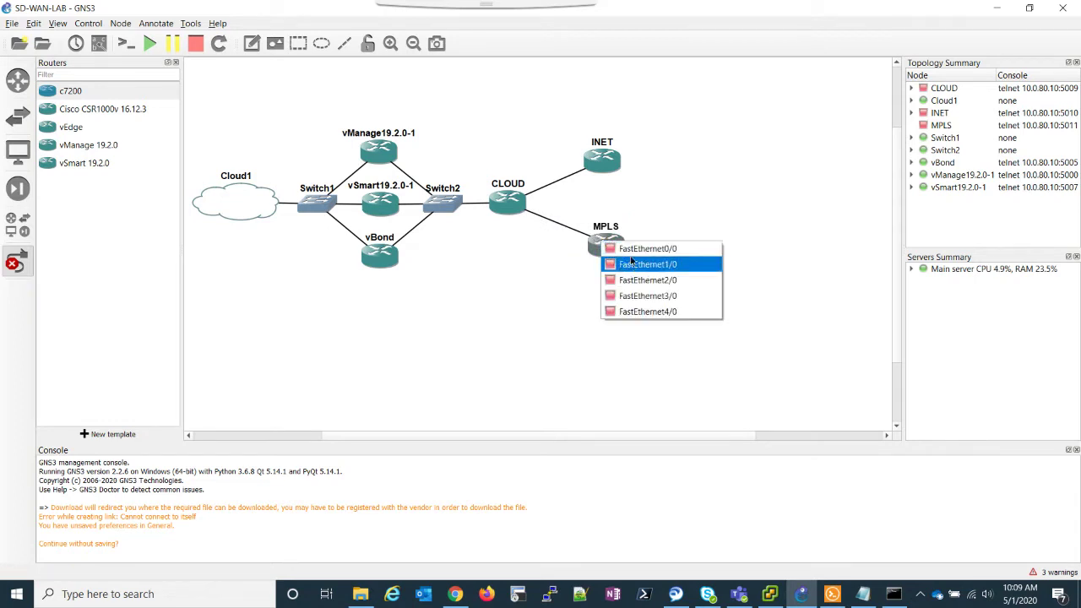
{"action": "left_click", "coordinate": [632, 261]}
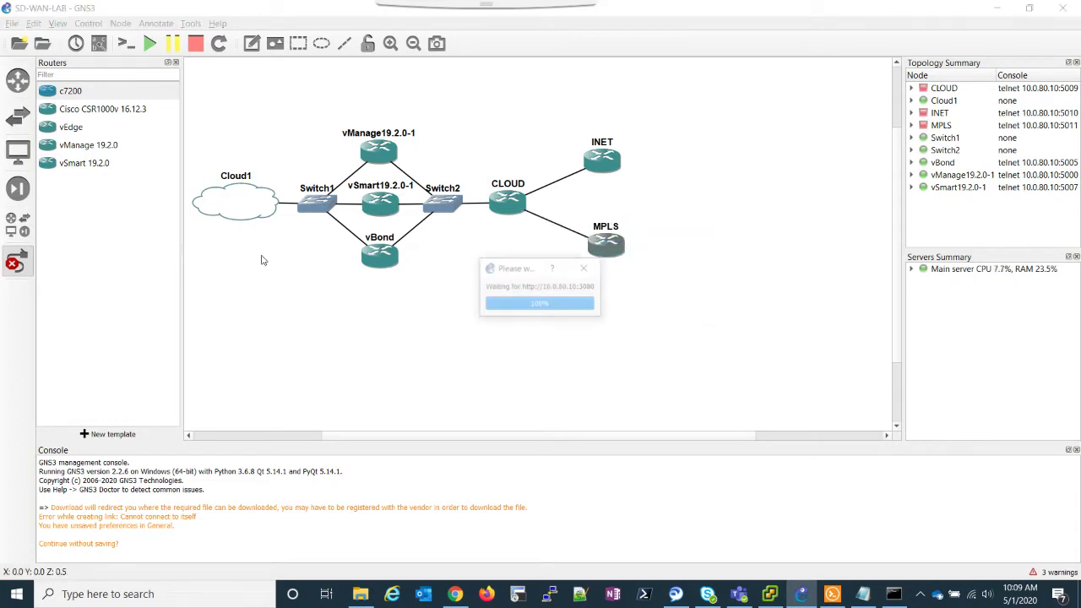
Step: Move MPLS and INET closer to the CLOUD router
{"action": "left_click", "coordinate": [23, 268]}
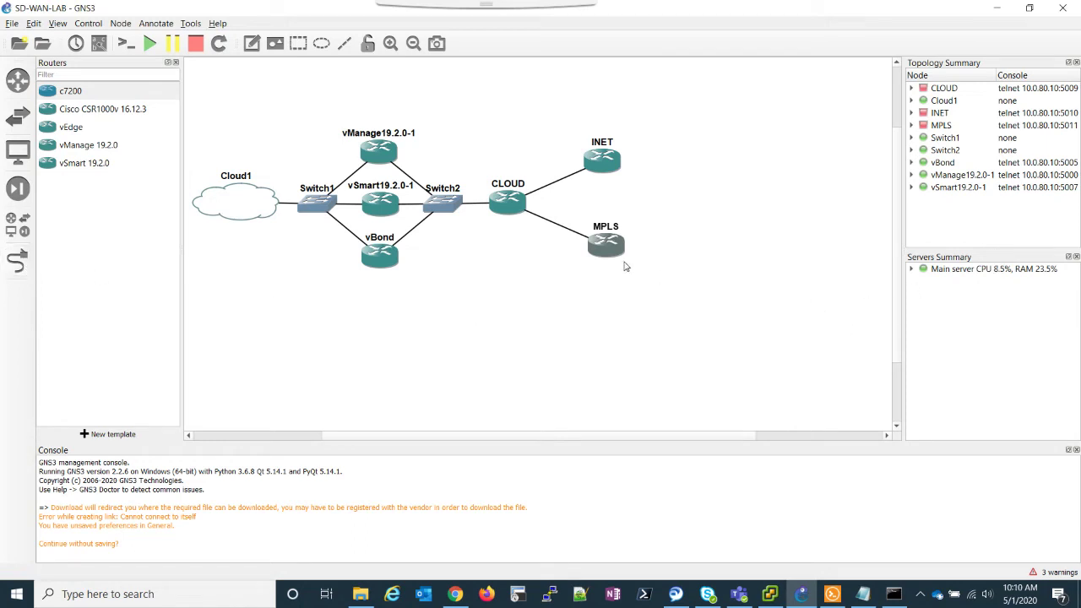
{"action": "mouse_move", "coordinate": [607, 248]}
{"action": "left_mouse_down"}
{"action": "mouse_move", "coordinate": [578, 247]}
{"action": "mouse_move", "coordinate": [598, 240]}
{"action": "left_mouse_up"}
{"action": "left_click_drag", "start_coordinate": [604, 165], "coordinate": [597, 180]}
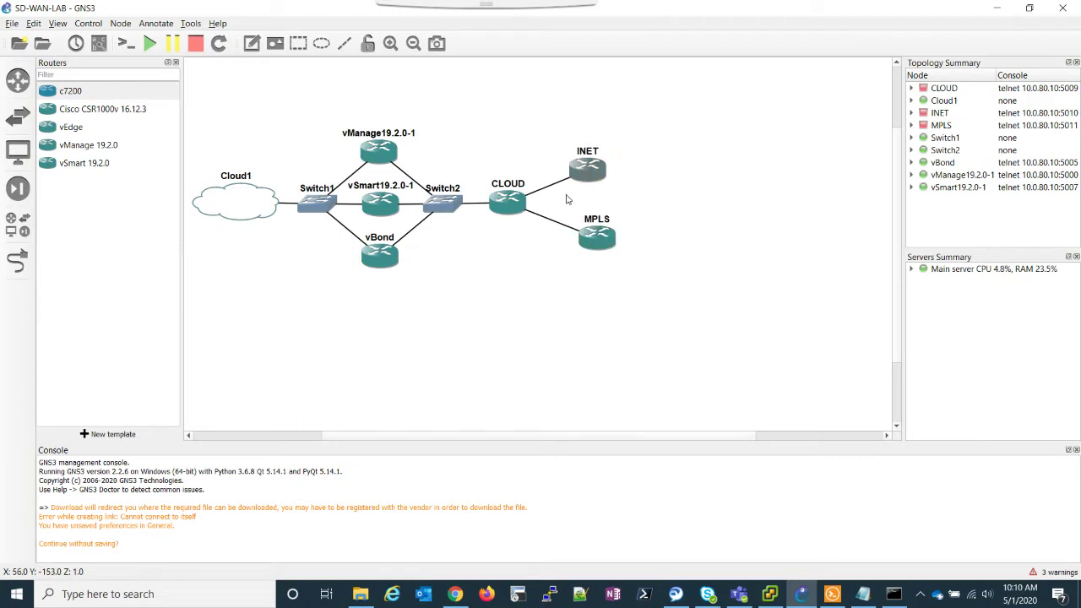
{"action": "mouse_move", "coordinate": [502, 207]}
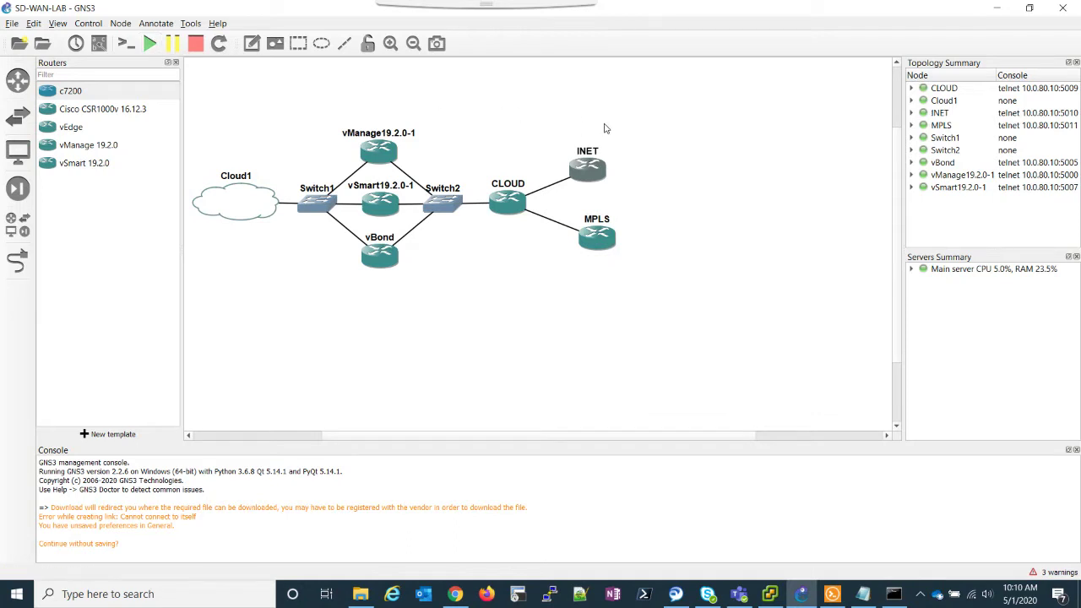
Step: Open a Solar-PuTTY console session to the CLOUD router
{"action": "right_click", "coordinate": [509, 208]}
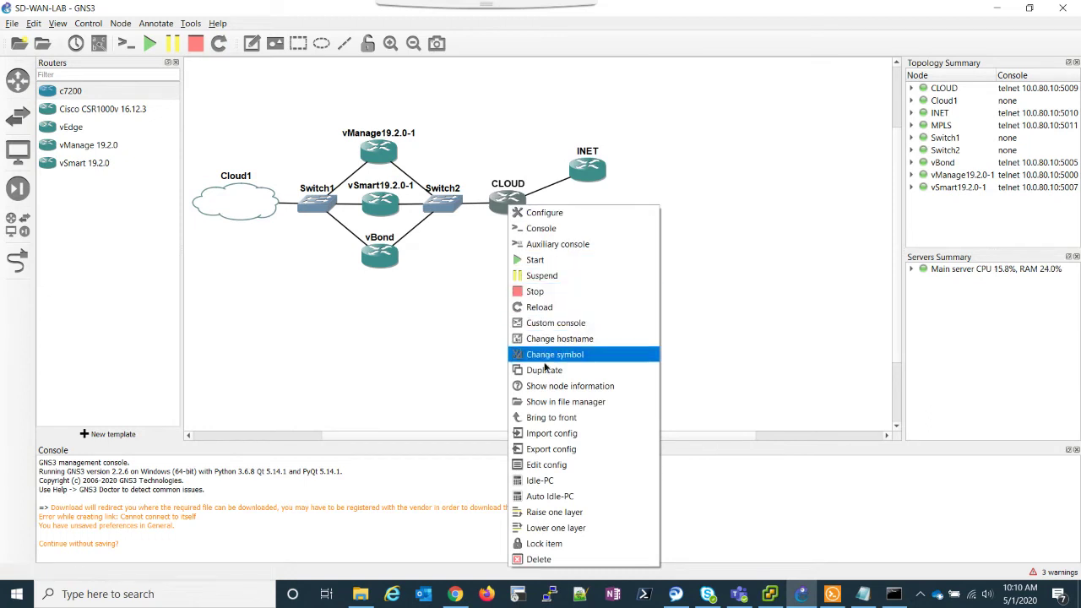
{"action": "left_click", "coordinate": [546, 233]}
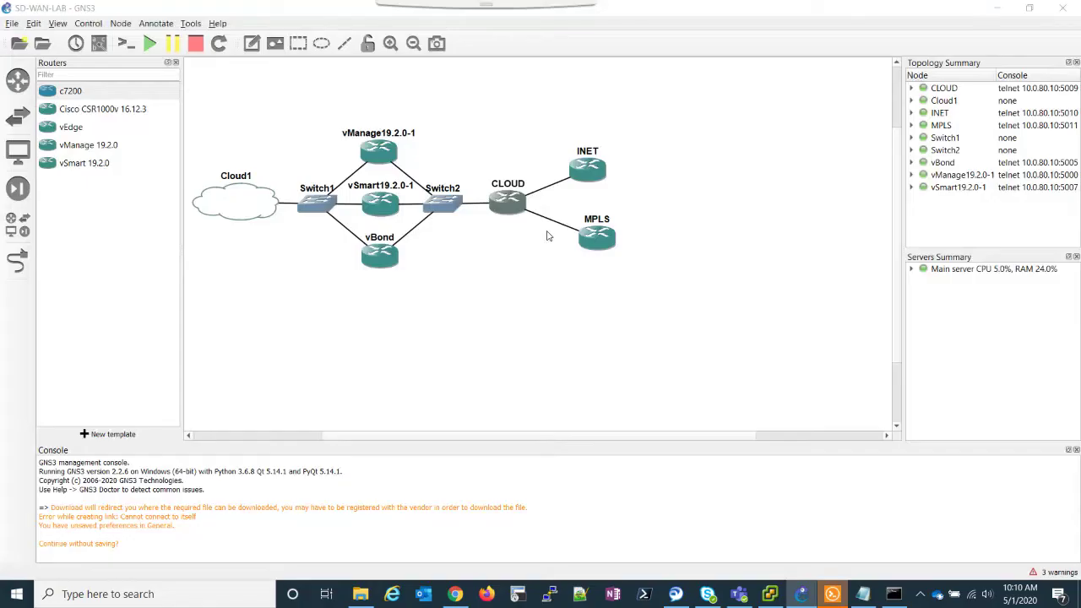
{"action": "left_click", "coordinate": [832, 595]}
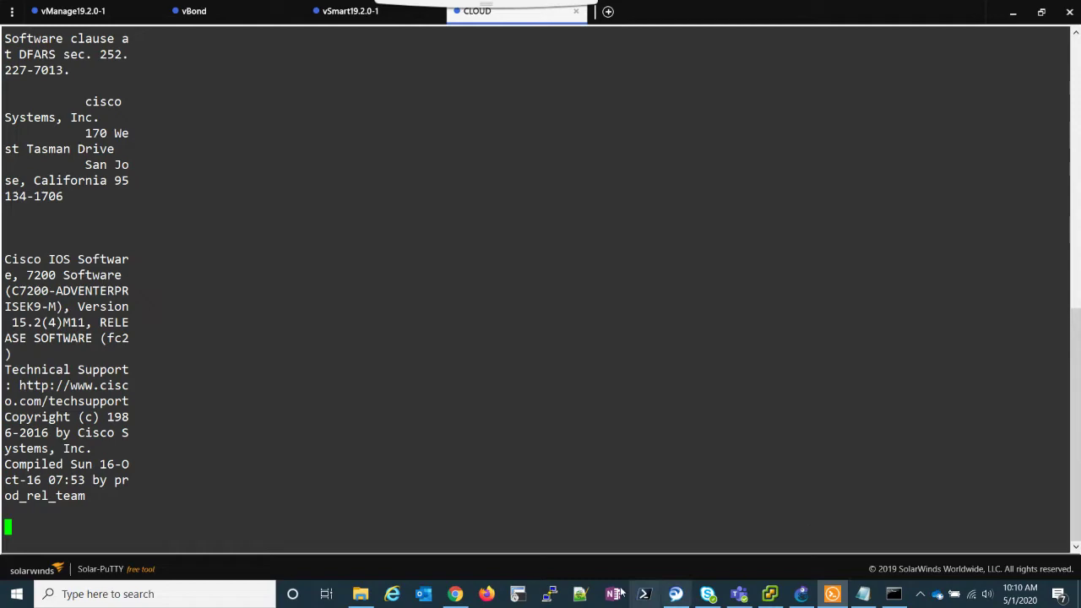
{"action": "left_click", "coordinate": [801, 594]}
Step: Open console sessions to the INET and MPLS routers
{"action": "right_click", "coordinate": [578, 166]}
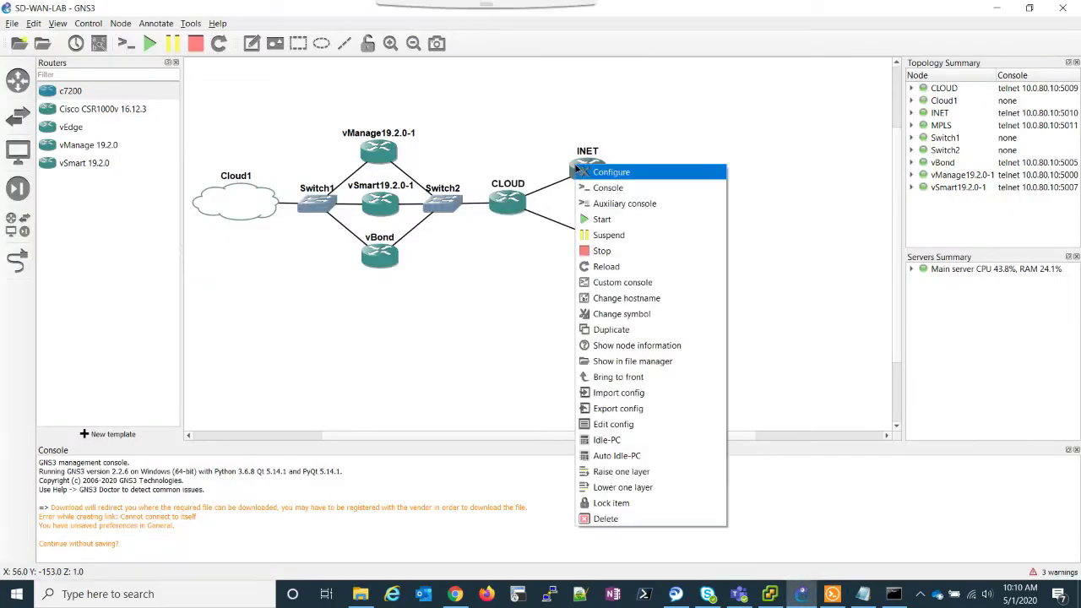
{"action": "left_click", "coordinate": [595, 192]}
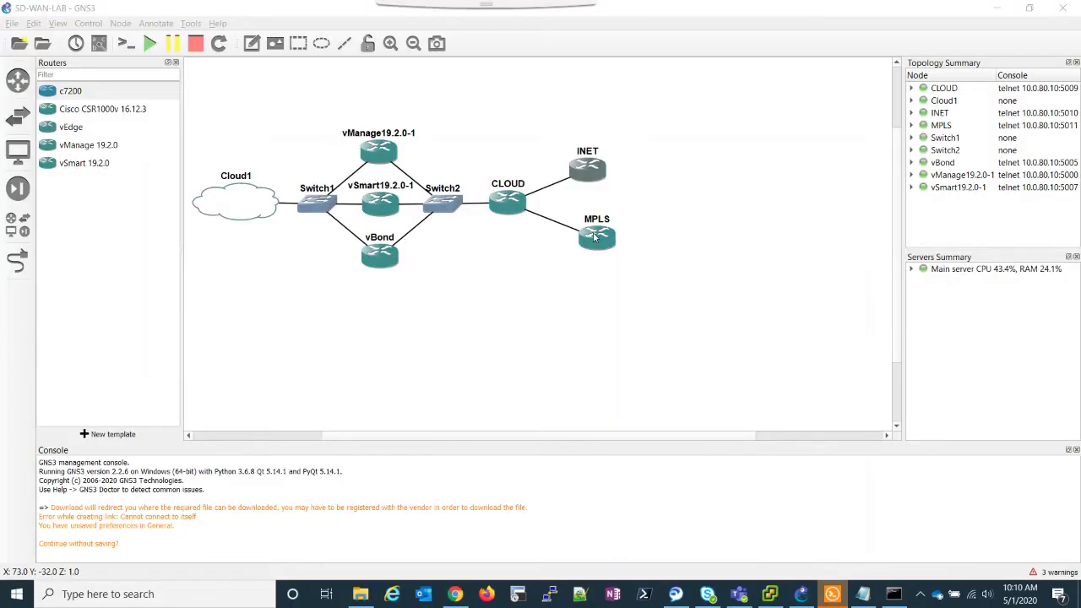
{"action": "right_click", "coordinate": [595, 239]}
{"action": "left_click", "coordinate": [614, 257]}
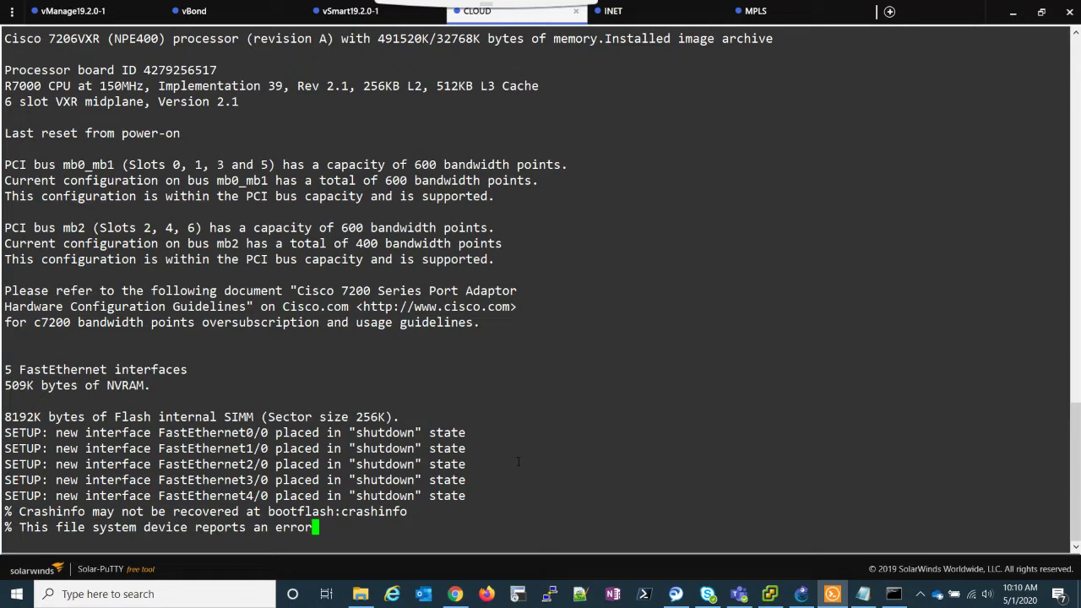
Step: Check the vSmart, vBond and CLOUD console sessions
{"action": "left_click", "coordinate": [336, 15]}
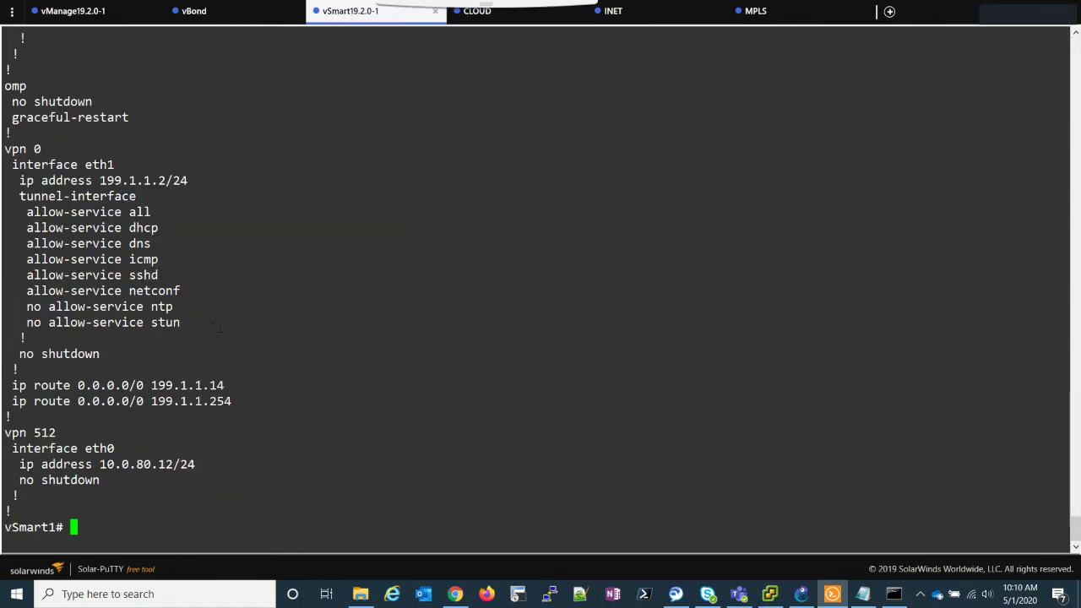
{"action": "left_click", "coordinate": [209, 20]}
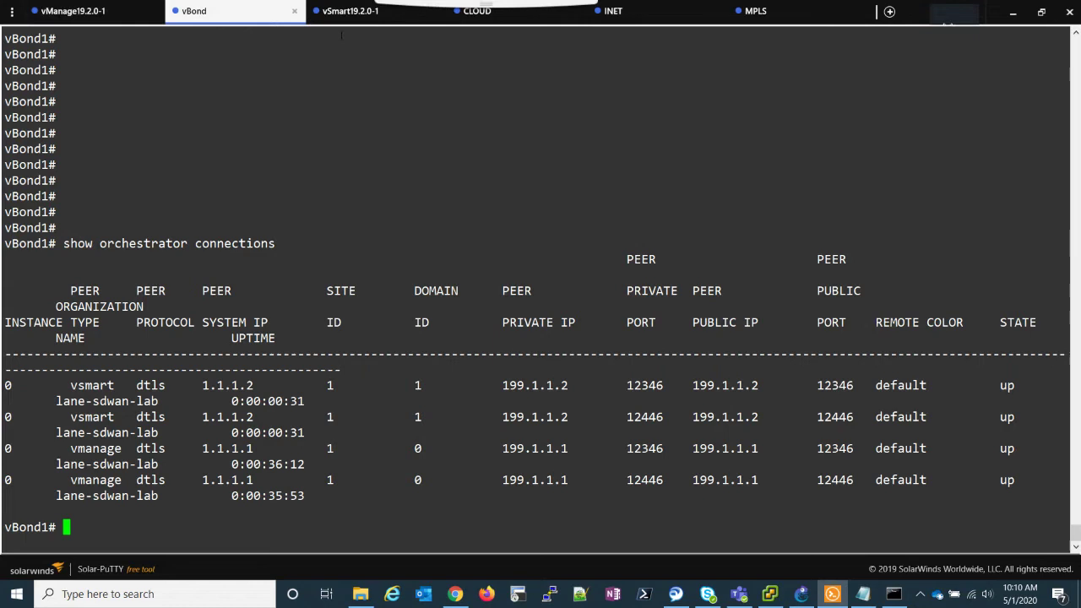
{"action": "left_click", "coordinate": [546, 20]}
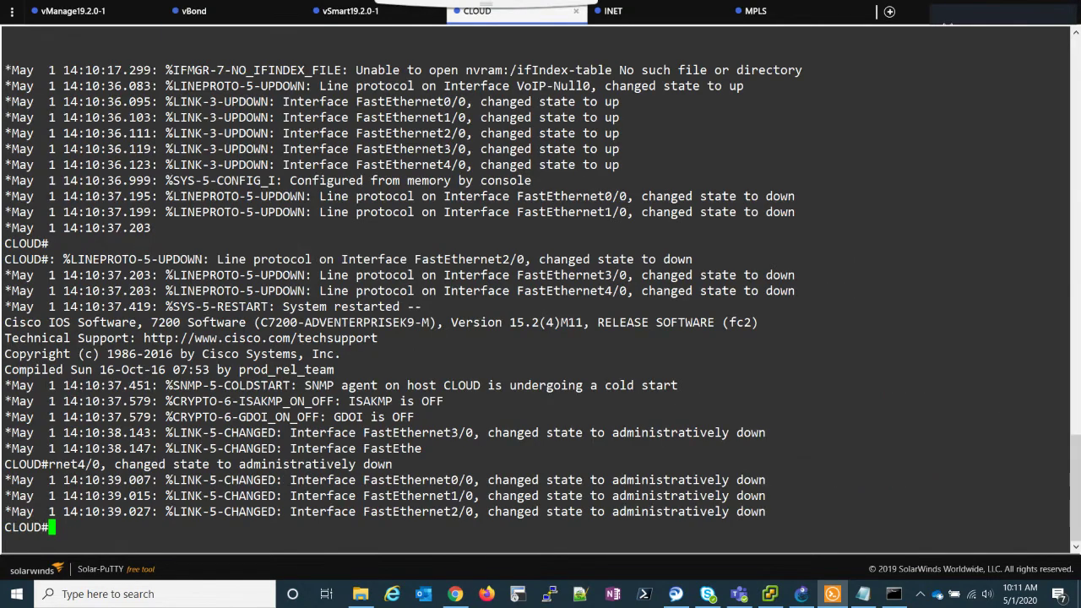
{"action": "key", "text": "Return"}
{"action": "key", "text": "Return"}
{"action": "key", "text": "Return"}
{"action": "key", "text": "Return"}
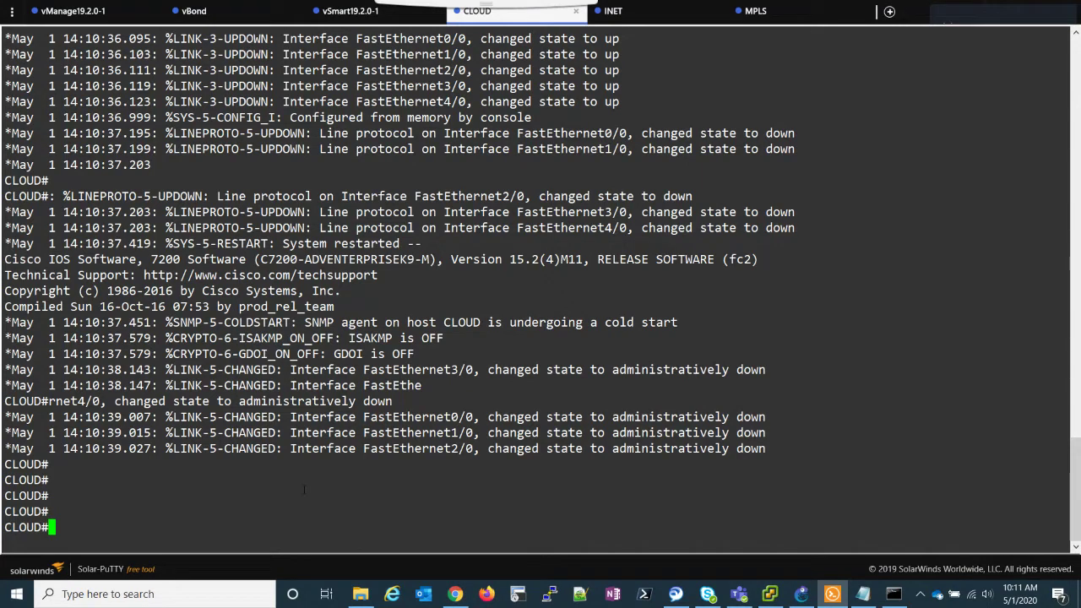
{"action": "type", "text": "co"}
{"action": "key", "text": "BackSpace"}
{"action": "key", "text": "BackSpace"}
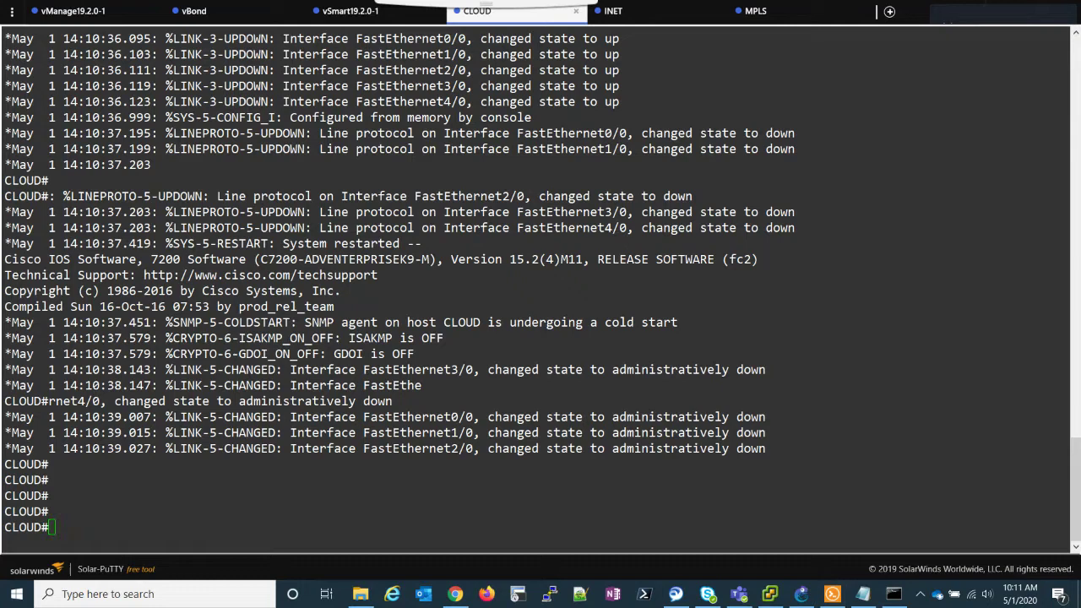
Step: On vSmart, highlight the sh run vpn 0 output and its default route via 199.1.1.254
{"action": "key", "text": "ctrl+shift+Tab"}
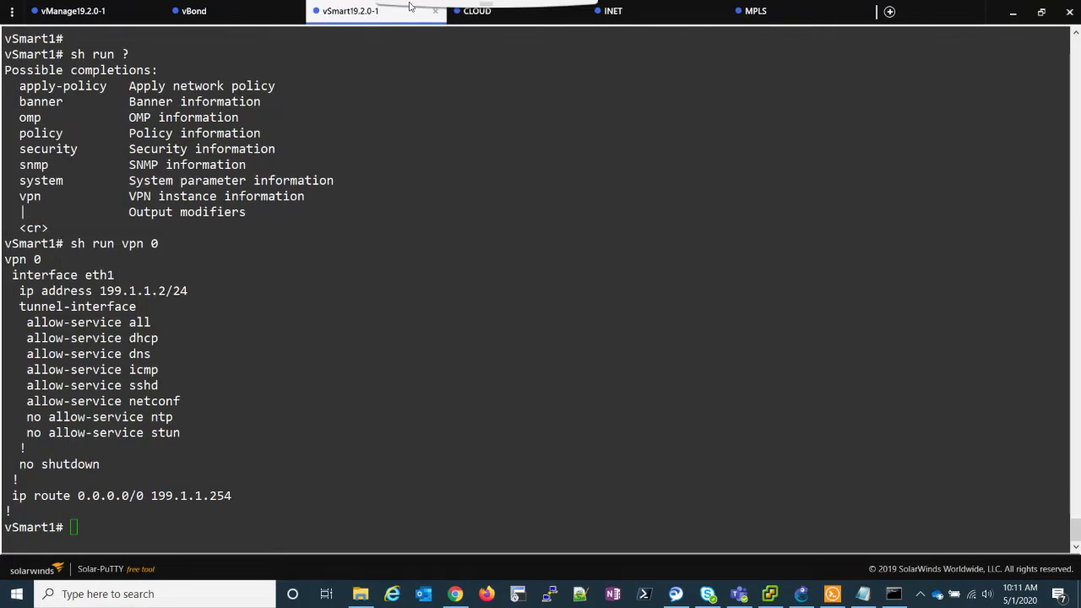
{"action": "left_click_drag", "start_coordinate": [70, 244], "coordinate": [507, 244]}
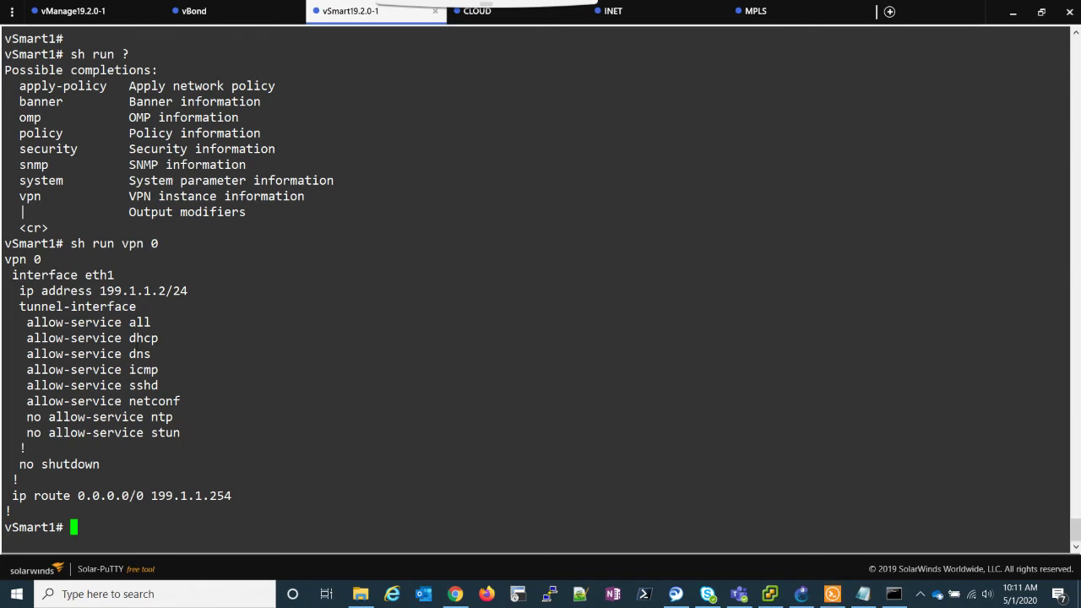
{"action": "left_click_drag", "start_coordinate": [12, 496], "coordinate": [231, 496]}
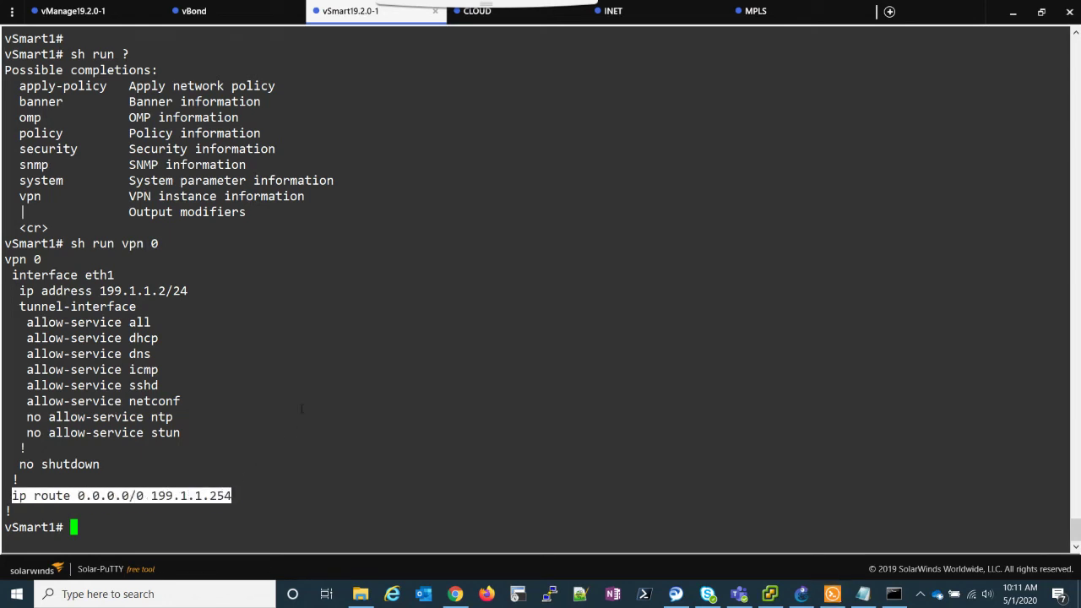
Step: On CLOUD, address fa0/0 as 199.1.1.254 255.255.255.0 and enable it with no shut
{"action": "left_click", "coordinate": [499, 14]}
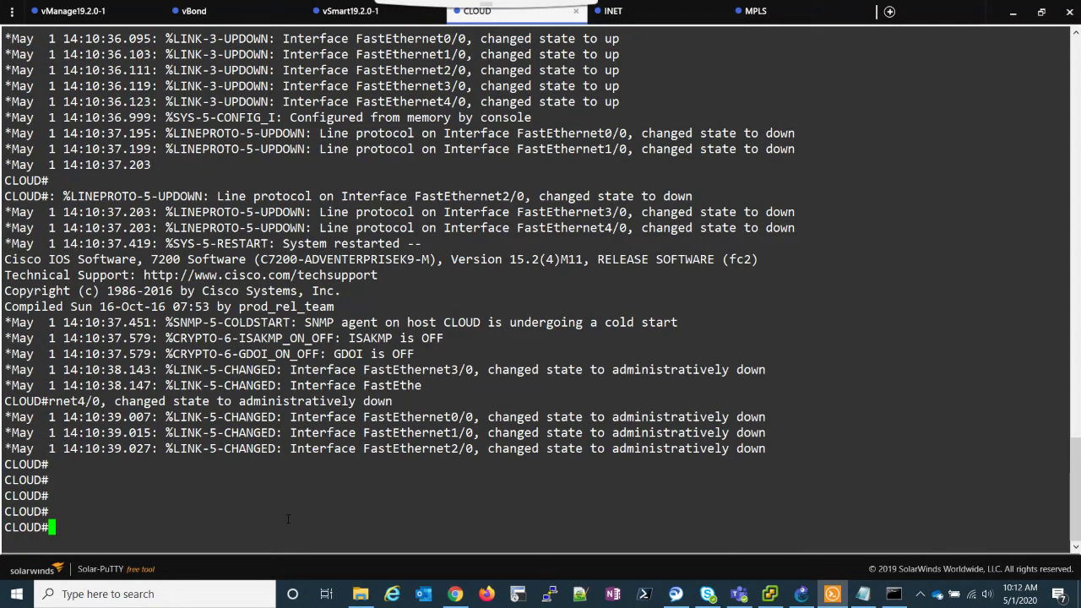
{"action": "type", "text": "conf t"}
{"action": "key", "text": "Return"}
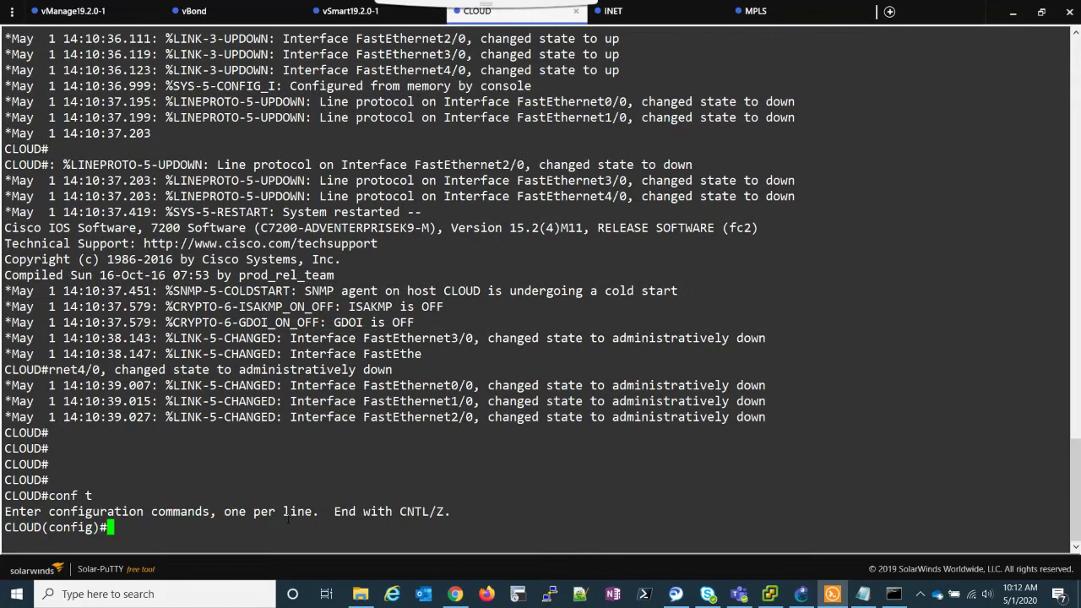
{"action": "type", "text": "int fa0"}
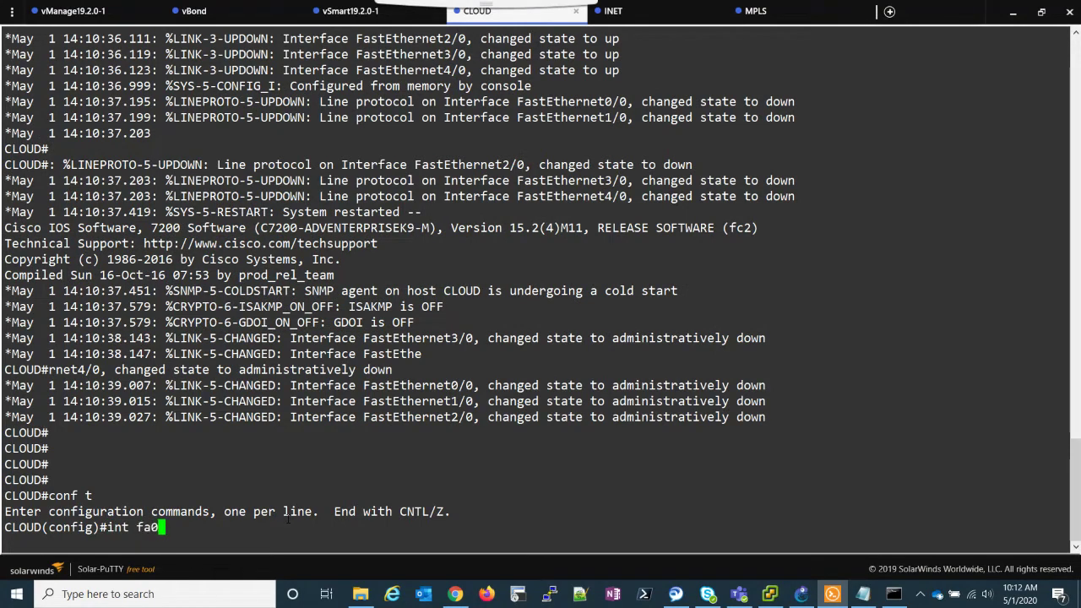
{"action": "type", "text": "/0"}
{"action": "key", "text": "Return"}
{"action": "type", "text": "i"}
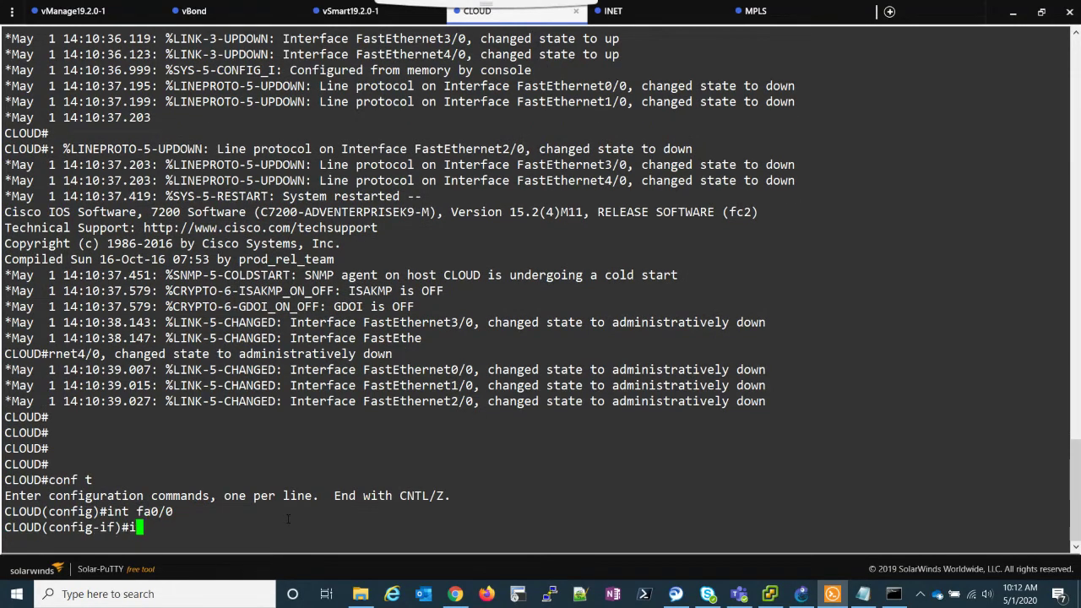
{"action": "type", "text": "p add 199.1.1.2"}
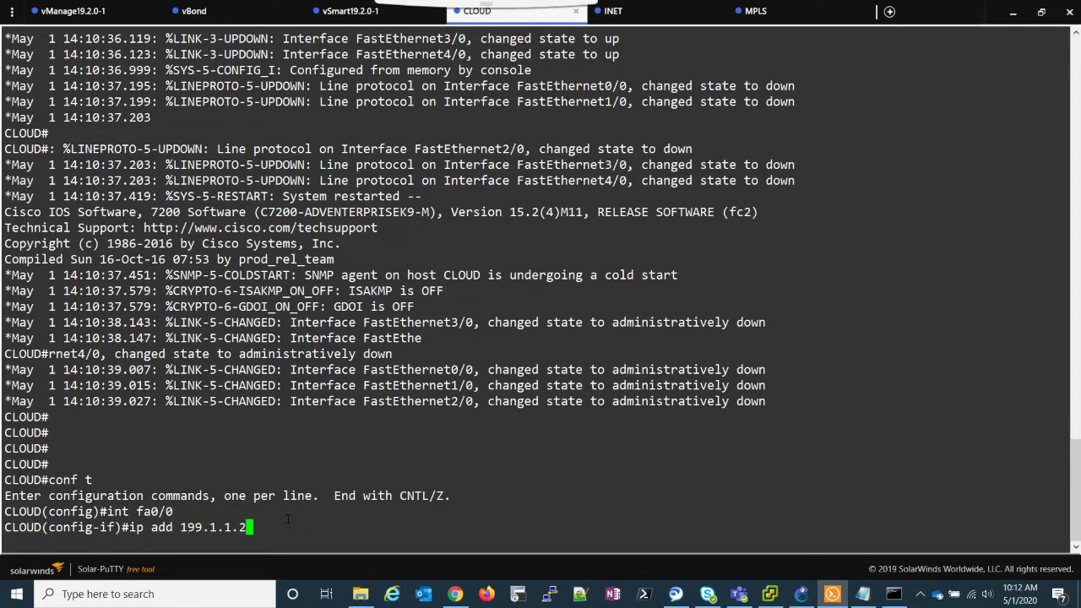
{"action": "type", "text": "54 255.255.255.0"}
{"action": "key", "text": "Return"}
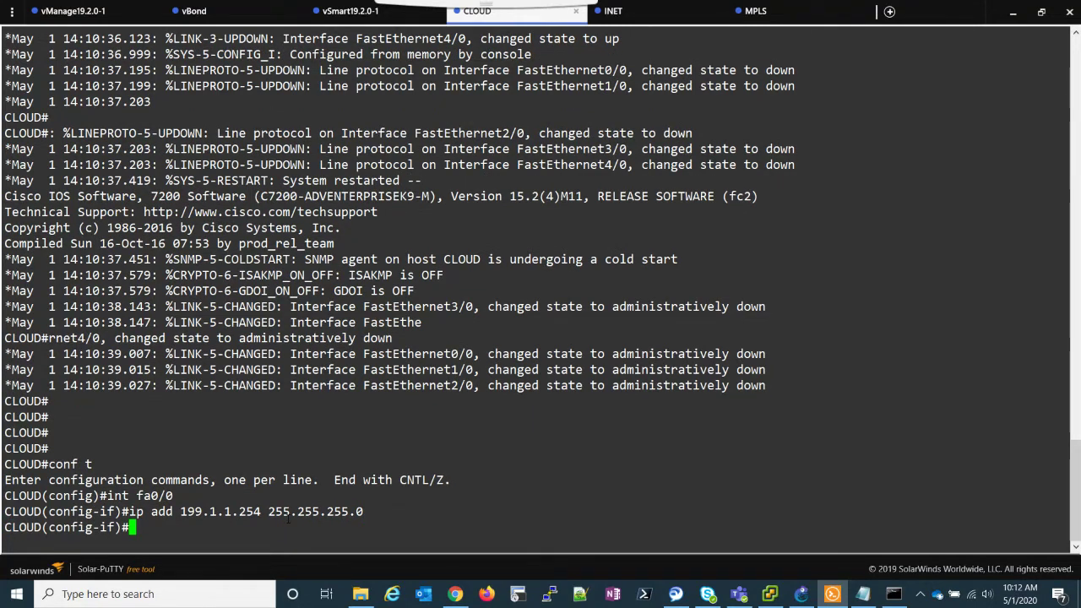
{"action": "type", "text": "no shut"}
{"action": "key", "text": "Return"}
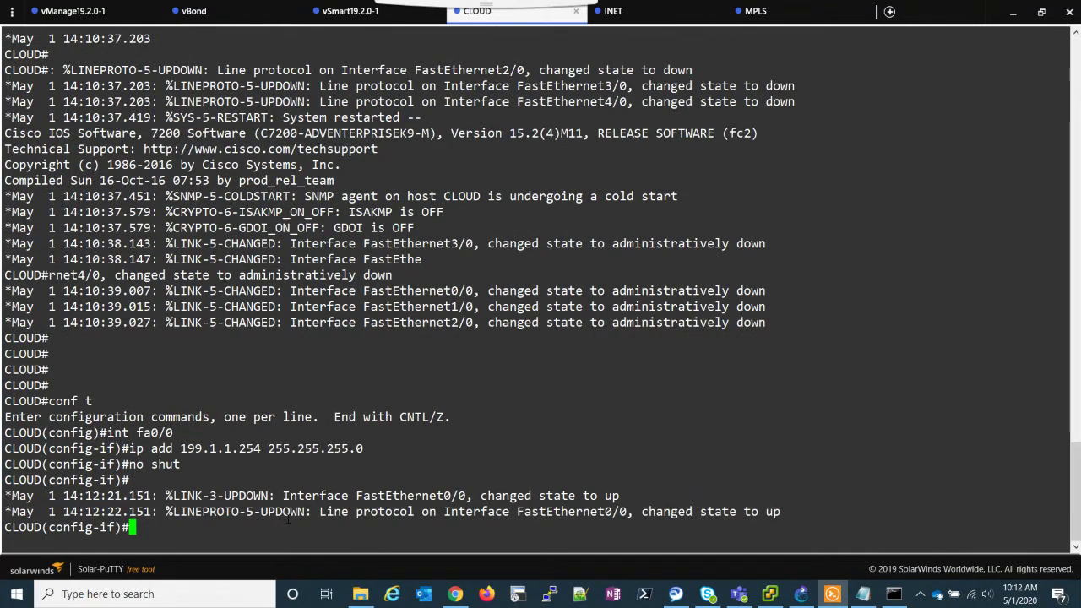
{"action": "key", "text": "Return"}
{"action": "key", "text": "Return"}
{"action": "key", "text": "Return"}
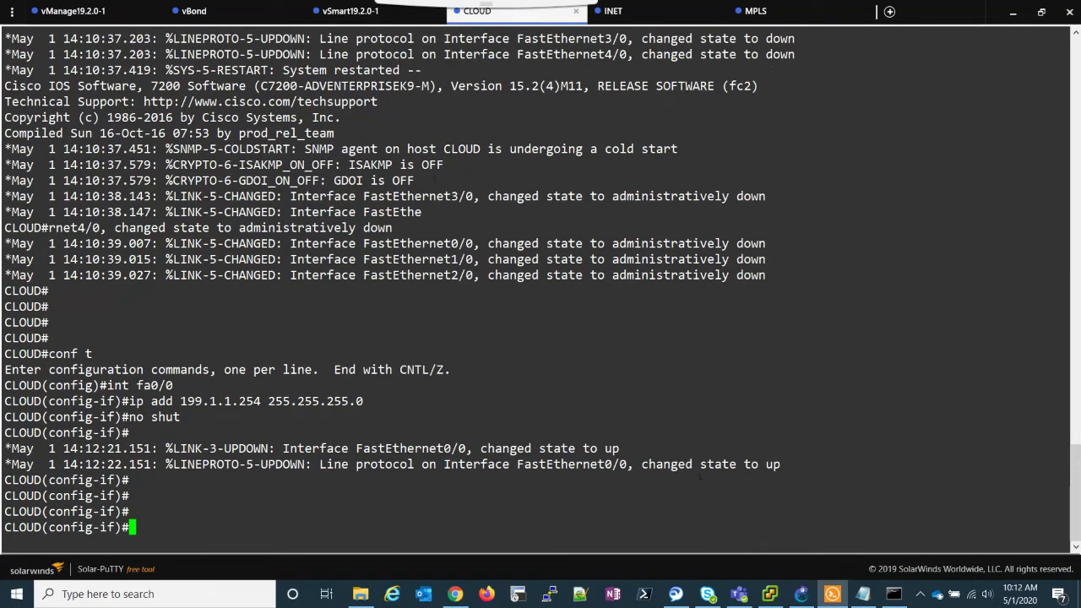
{"action": "left_click", "coordinate": [801, 594]}
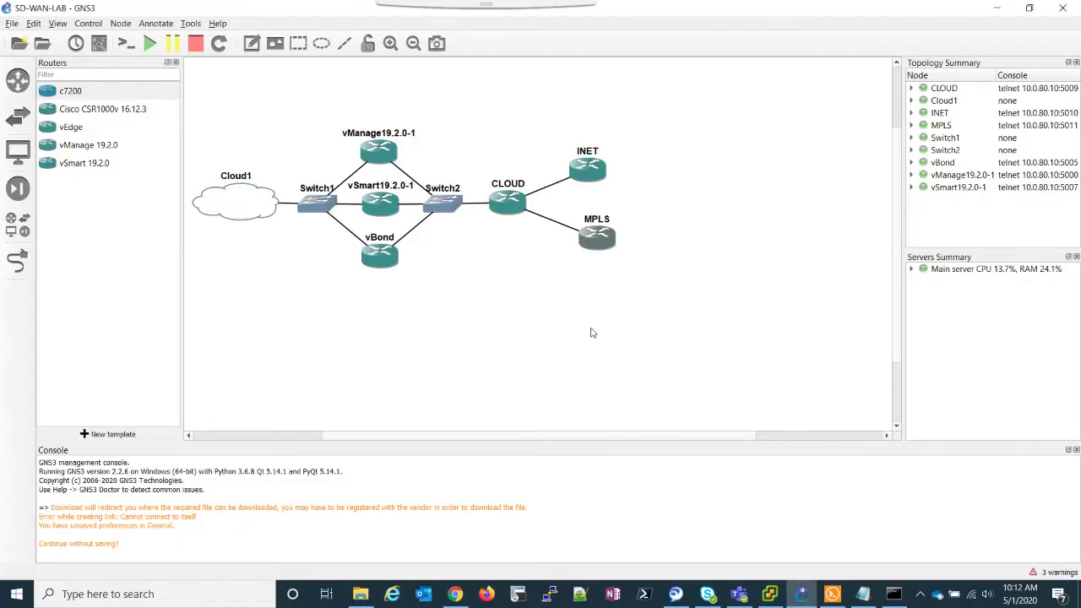
{"action": "left_click", "coordinate": [912, 89]}
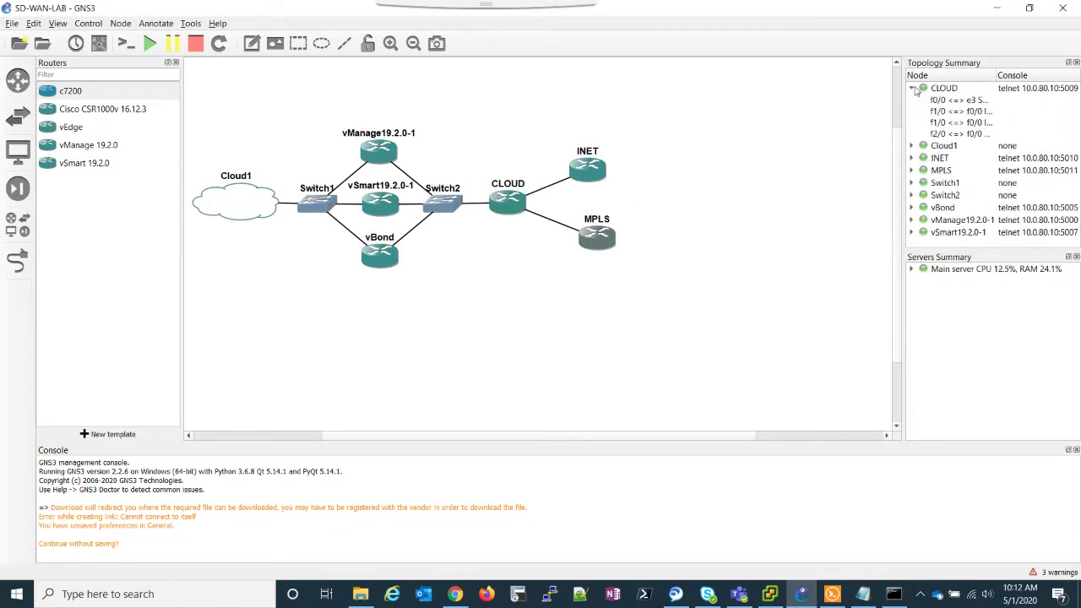
{"action": "left_click_drag", "start_coordinate": [996, 75], "coordinate": [1027, 80]}
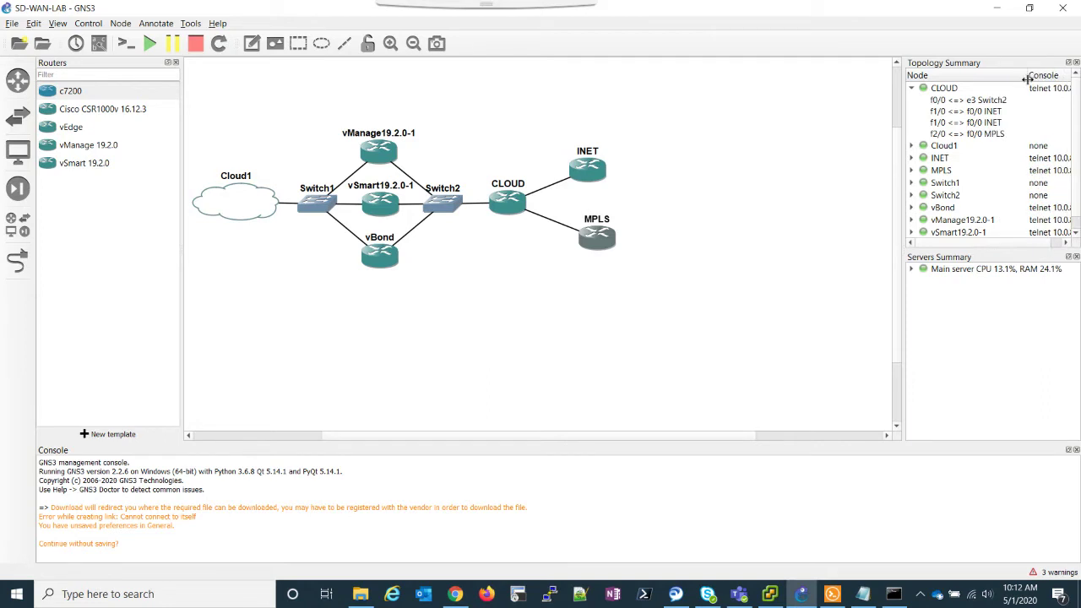
{"action": "left_click", "coordinate": [937, 112]}
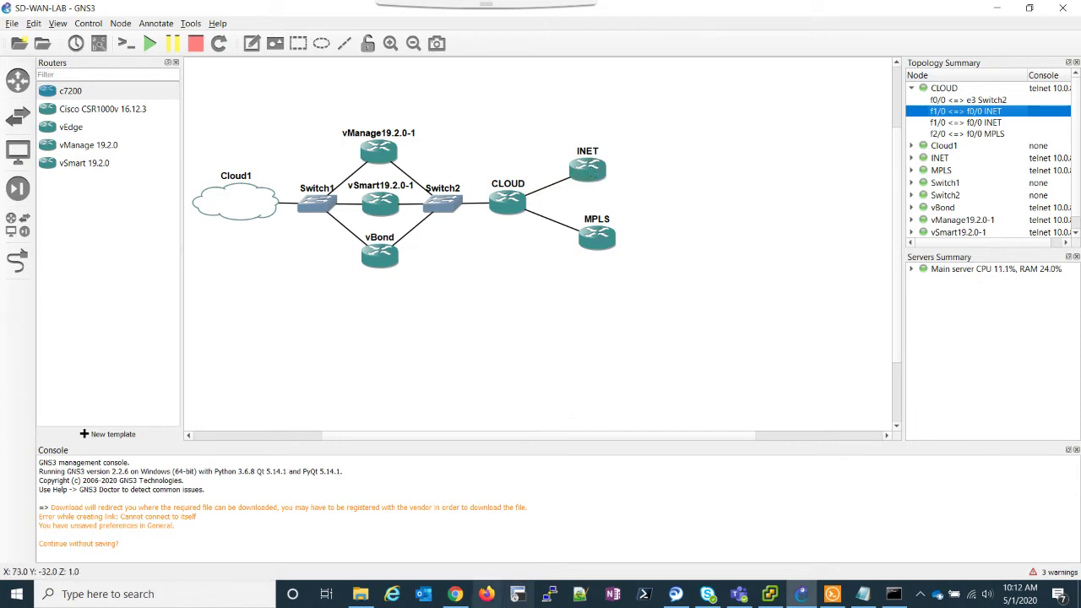
{"action": "left_click", "coordinate": [832, 594]}
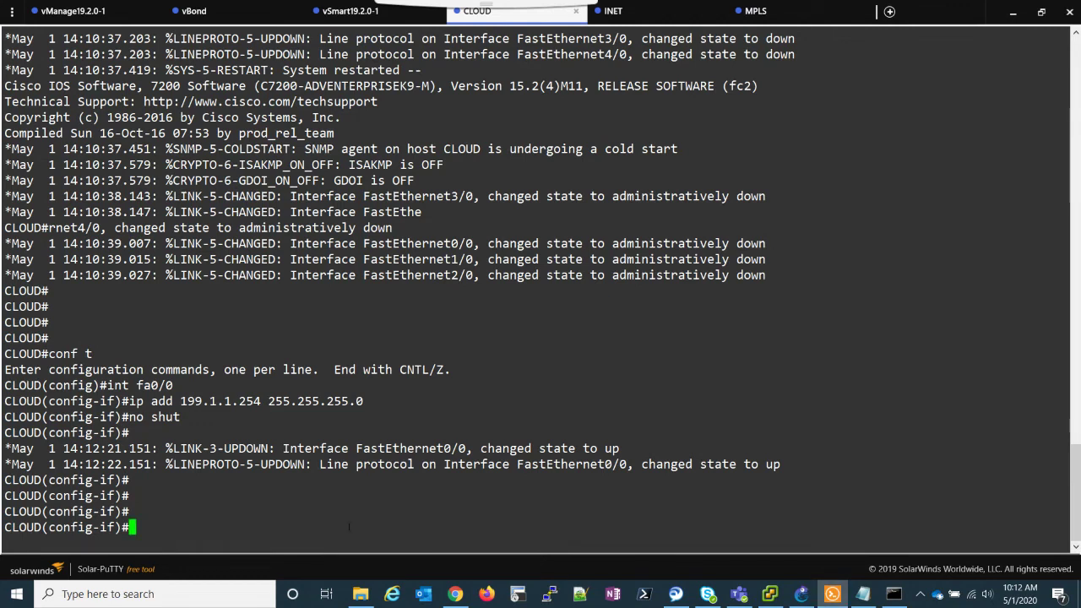
Step: On CLOUD, assign fa1/0 the address 100.1.1.1 255.255.255.0 and issue no shut
{"action": "type", "text": "int fa1/0"}
{"action": "key", "text": "Return"}
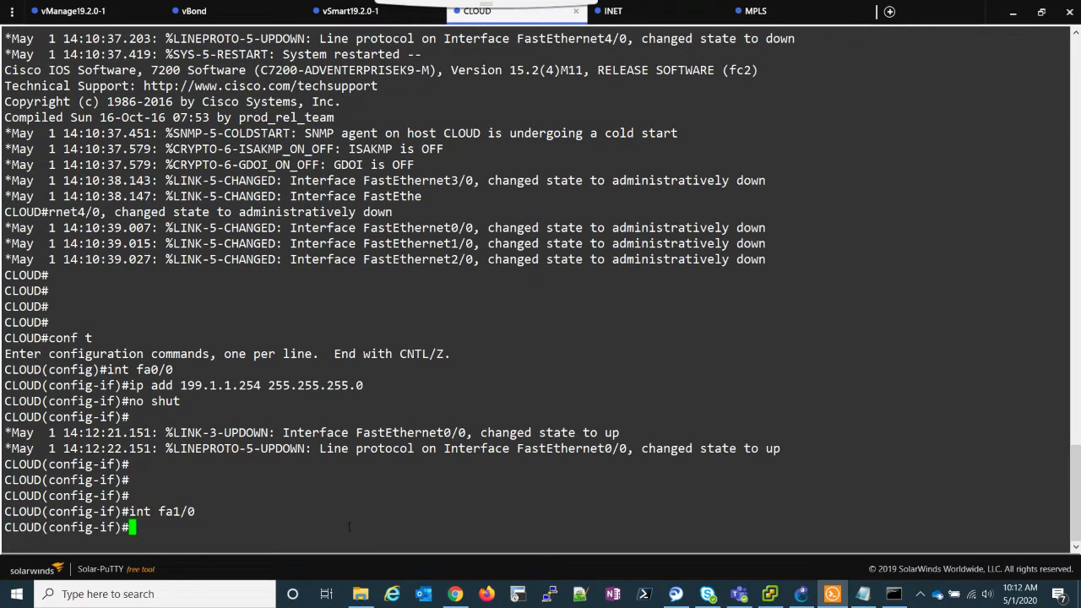
{"action": "type", "text": "ip add "}
{"action": "type", "text": "172."}
{"action": "key", "text": "BackSpace"}
{"action": "key", "text": "BackSpace"}
{"action": "key", "text": "BackSpace"}
{"action": "type", "text": "00."}
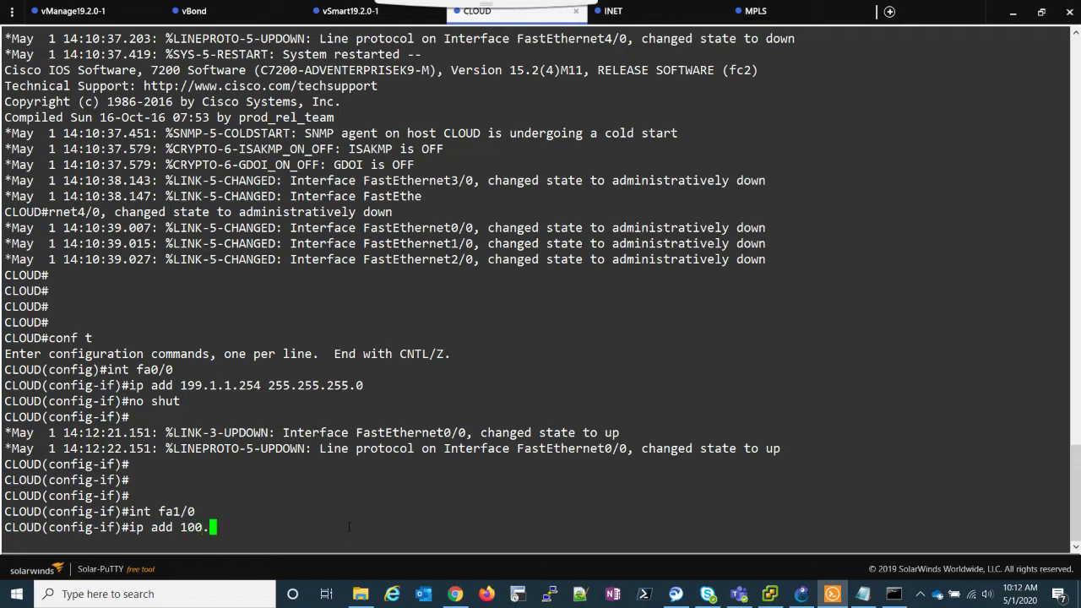
{"action": "type", "text": "1.1.1 255.255.255.0"}
{"action": "key", "text": "Return"}
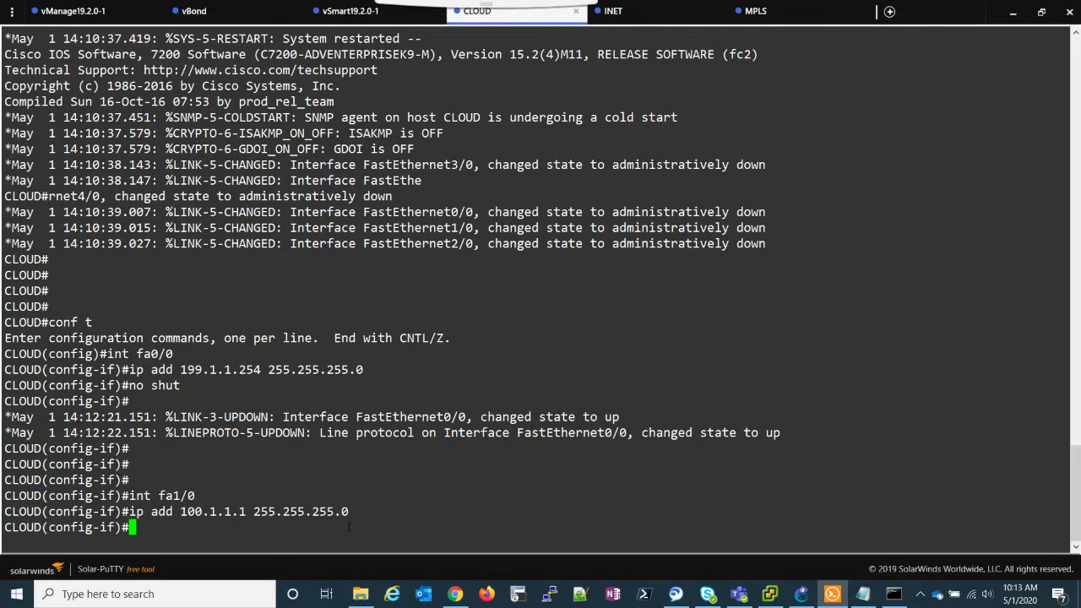
{"action": "type", "text": "no shut"}
{"action": "key", "text": "Return"}
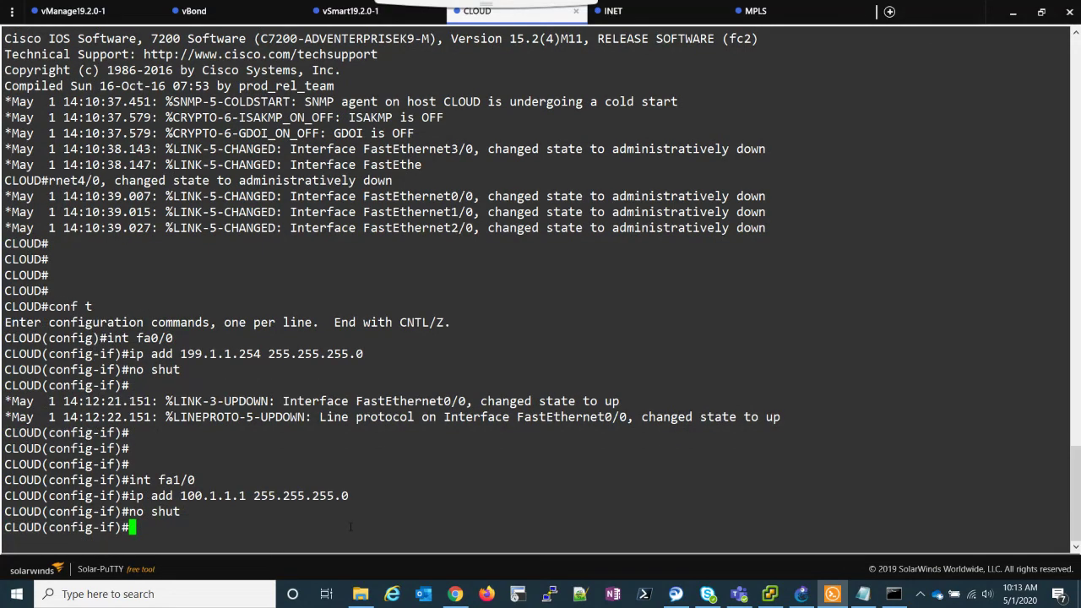
Step: On INET, assign fa0/0 the address 100.1.1.2 255.255.255.0 and enable it with no shut
{"action": "left_click", "coordinate": [615, 12]}
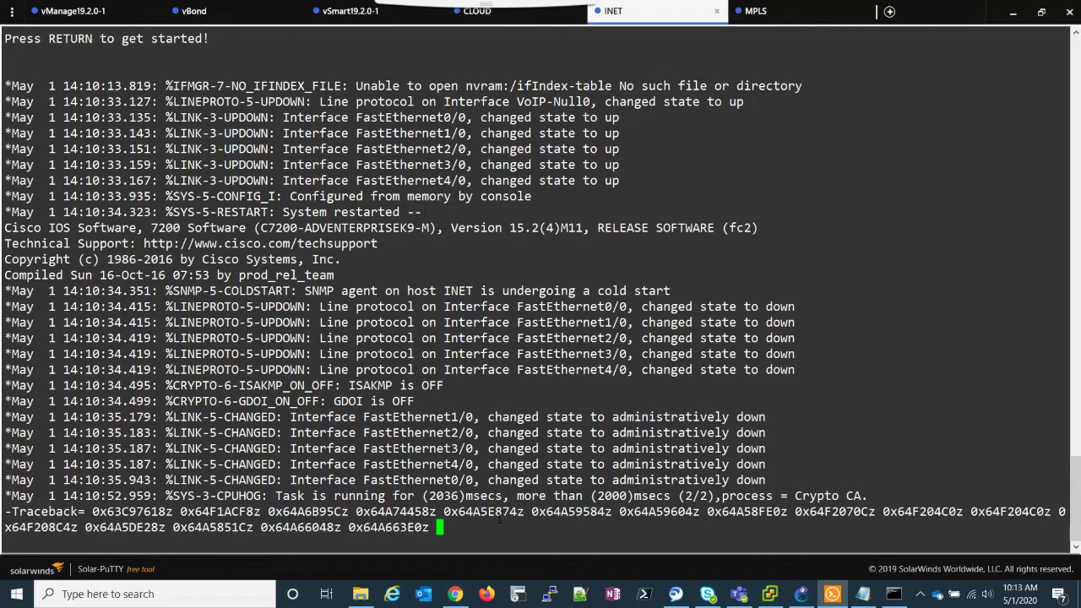
{"action": "key", "text": "Return"}
{"action": "key", "text": "Return"}
{"action": "key", "text": "Return"}
{"action": "key", "text": "Return"}
{"action": "key", "text": "Return"}
{"action": "type", "text": "conf t"}
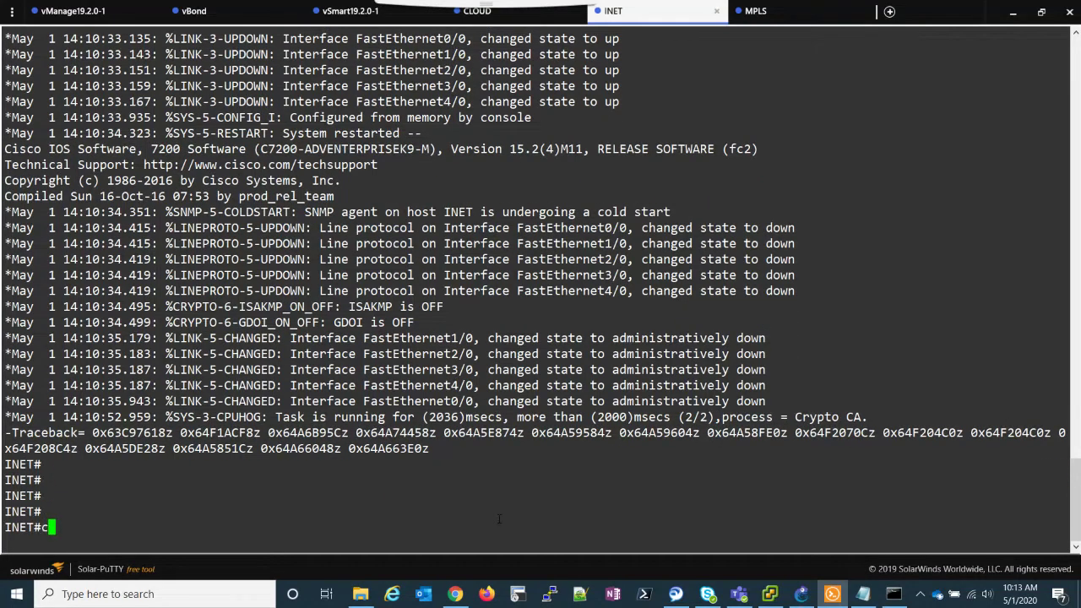
{"action": "key", "text": "Return"}
{"action": "type", "text": "int "}
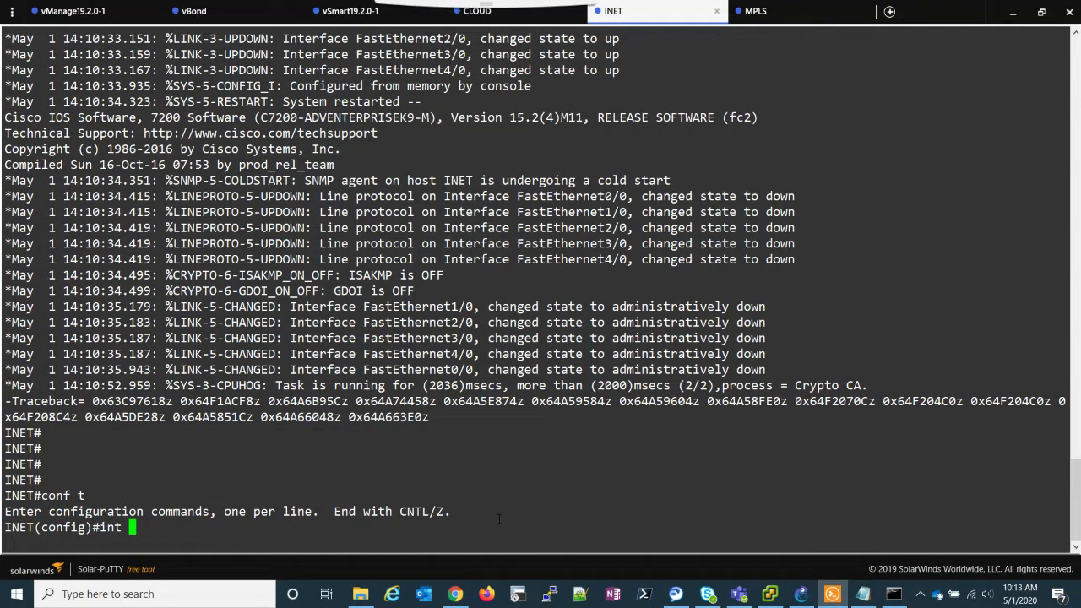
{"action": "type", "text": "fa0/0"}
{"action": "key", "text": "Return"}
{"action": "type", "text": "ip"}
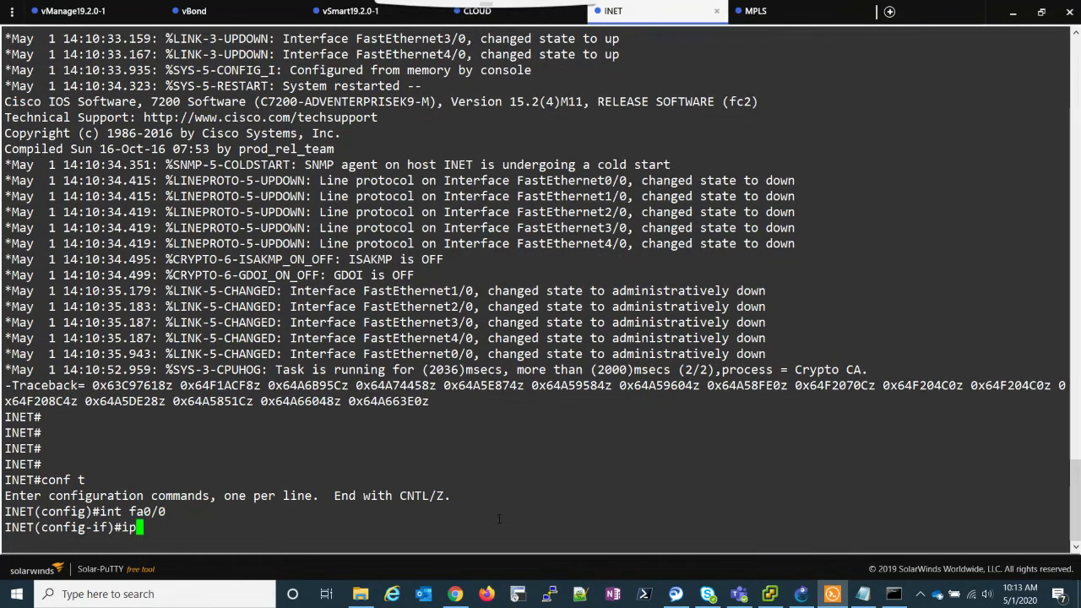
{"action": "type", "text": " add 100."}
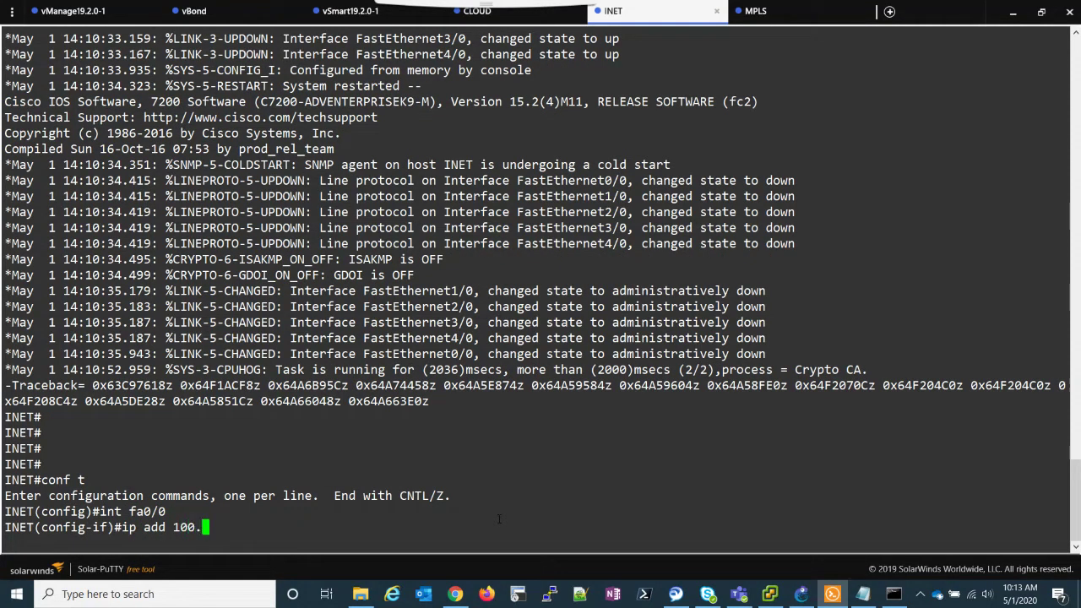
{"action": "type", "text": "1.1.2 255.255.255.0"}
{"action": "key", "text": "Return"}
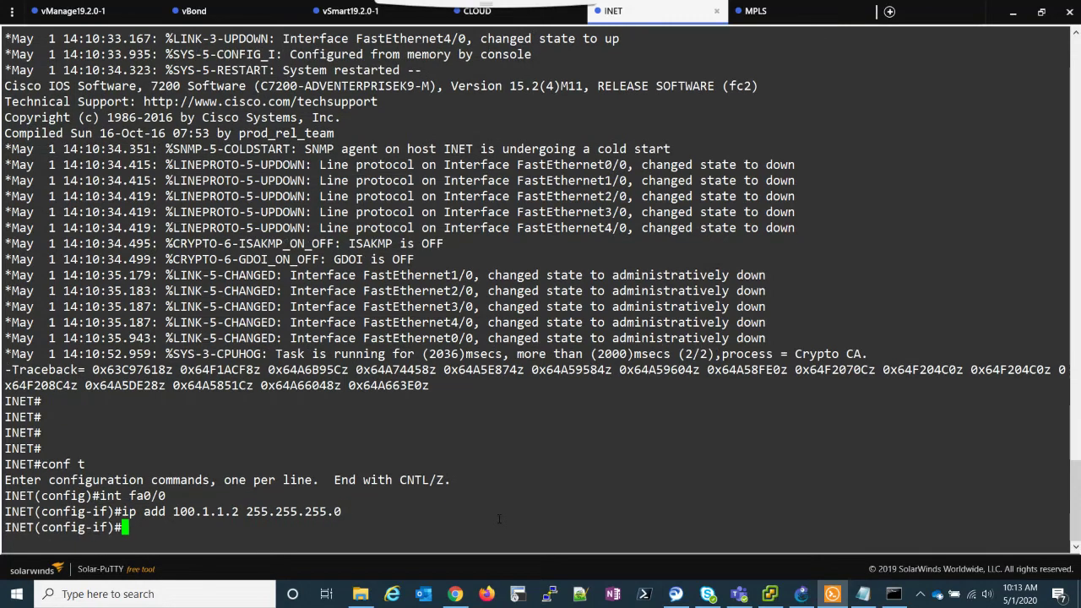
{"action": "type", "text": "no shu"}
{"action": "type", "text": "t"}
{"action": "key", "text": "Return"}
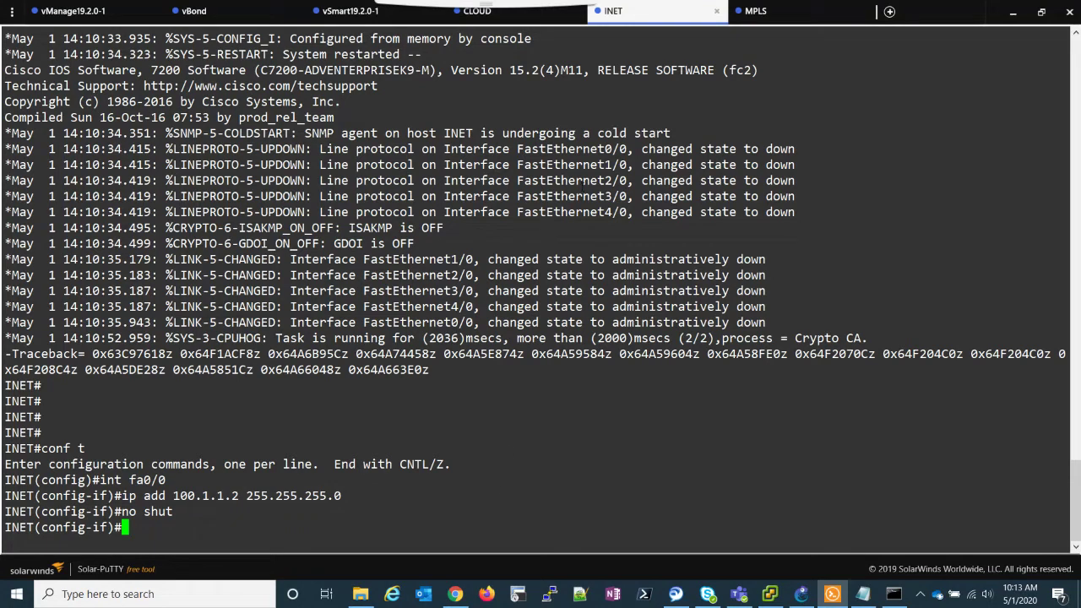
{"action": "left_click", "coordinate": [510, 18]}
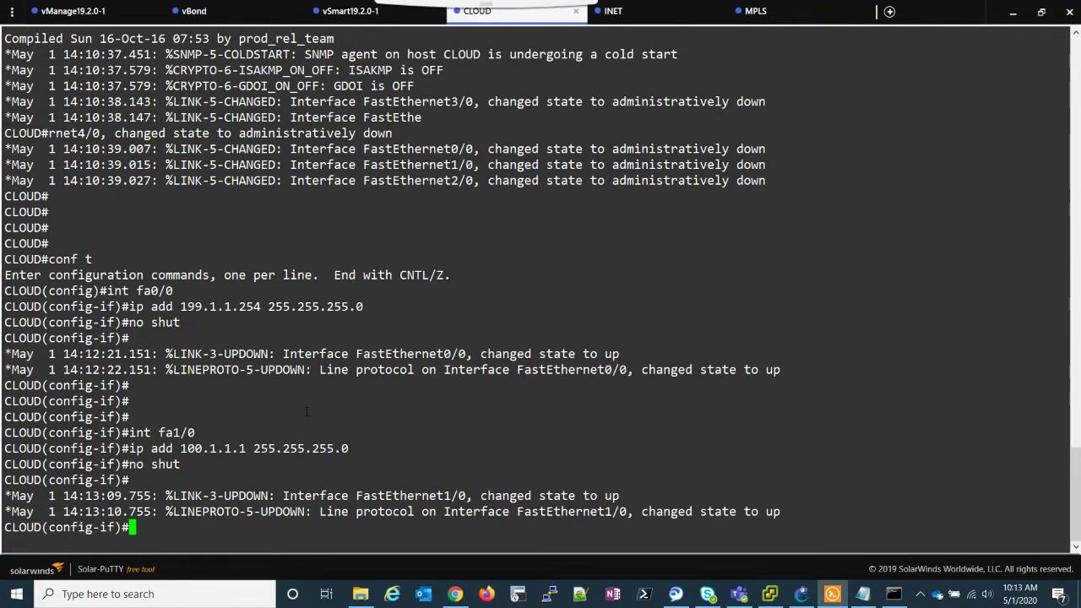
Step: Check in the topology which CLOUD port links to MPLS, then return to the CLOUD console
{"action": "left_click", "coordinate": [796, 598]}
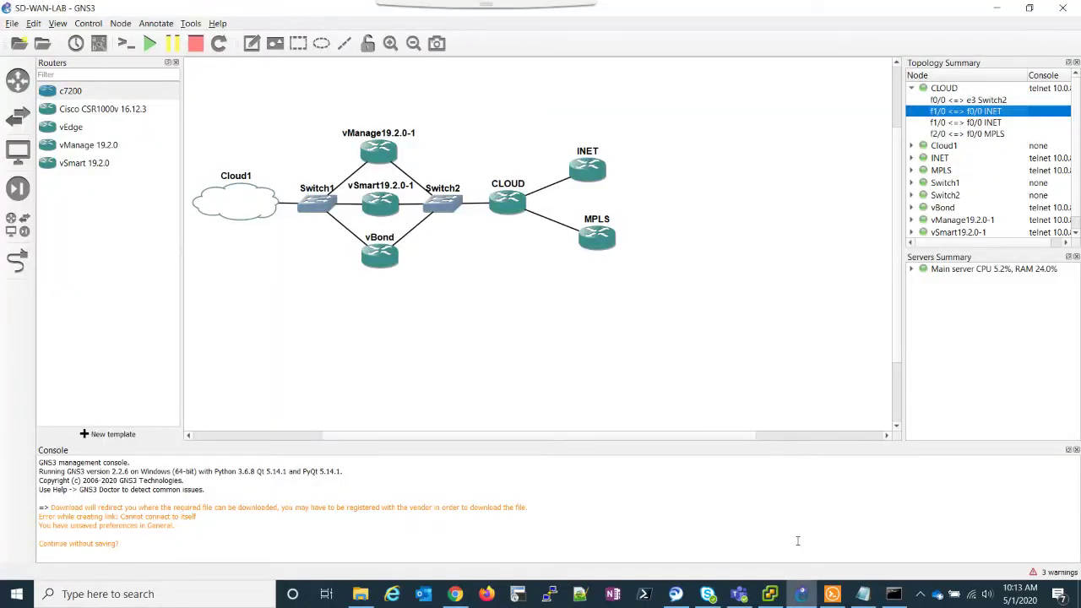
{"action": "left_click", "coordinate": [958, 135]}
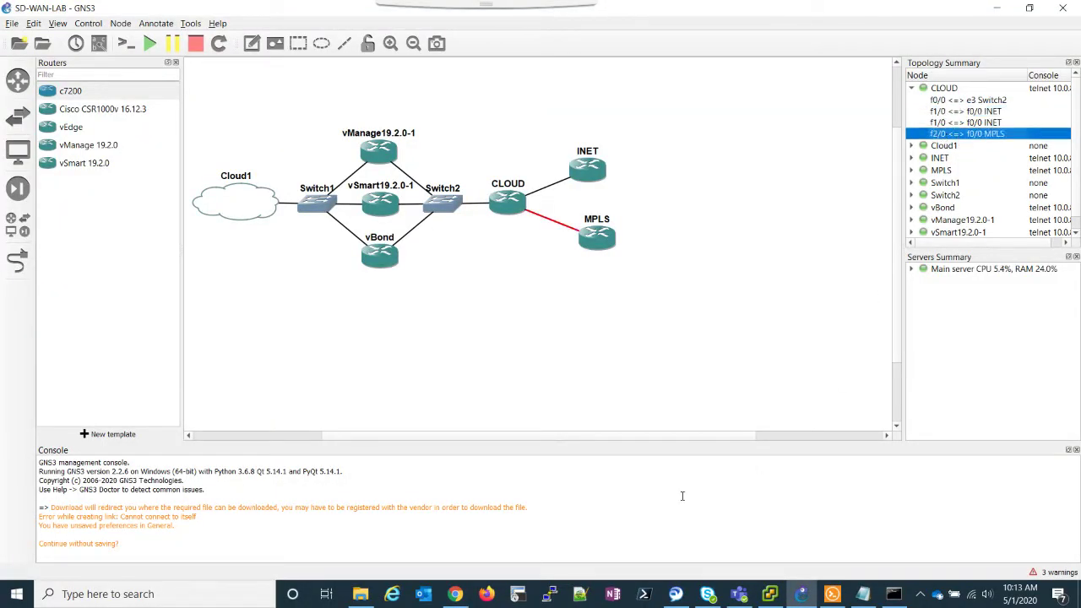
{"action": "mouse_move", "coordinate": [464, 600]}
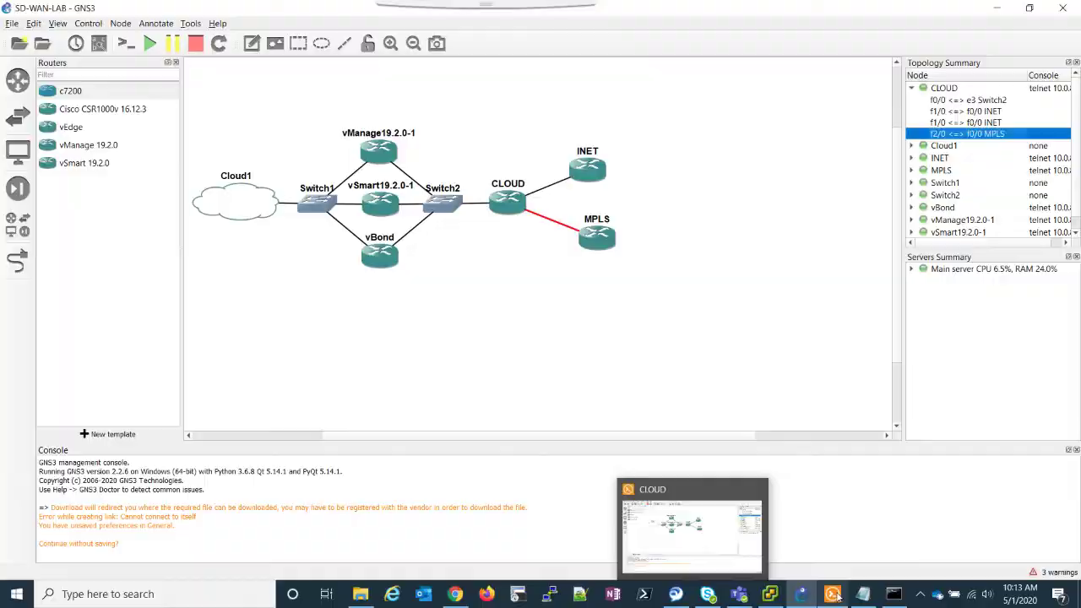
{"action": "left_click", "coordinate": [835, 596]}
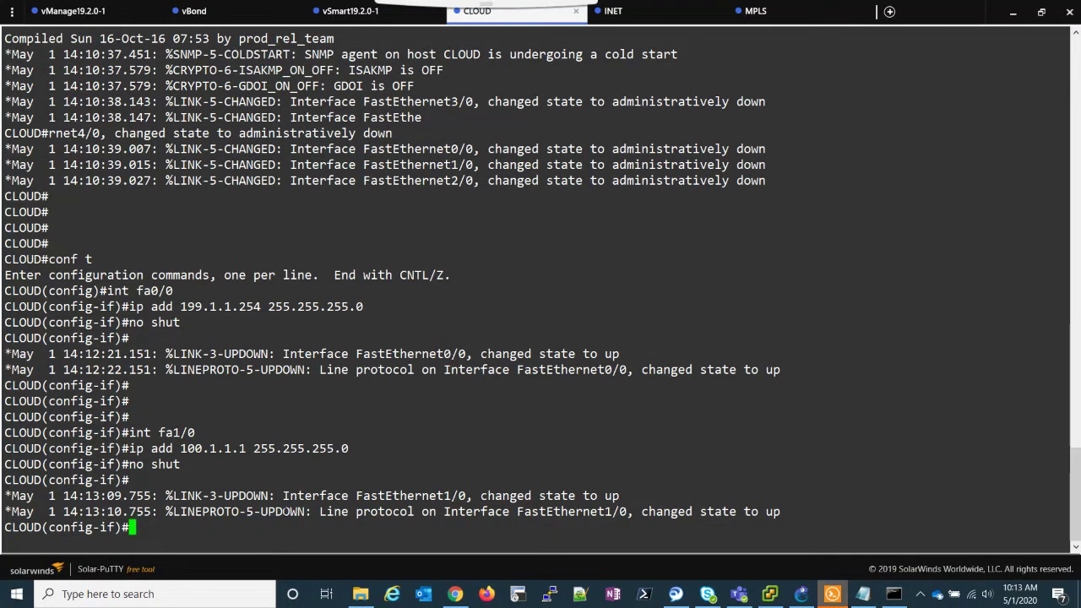
Step: Give CLOUD's FastEthernet2/0 address 172.16.0.1 255.255.255.0, enable it and end configuration
{"action": "type", "text": "int fa"}
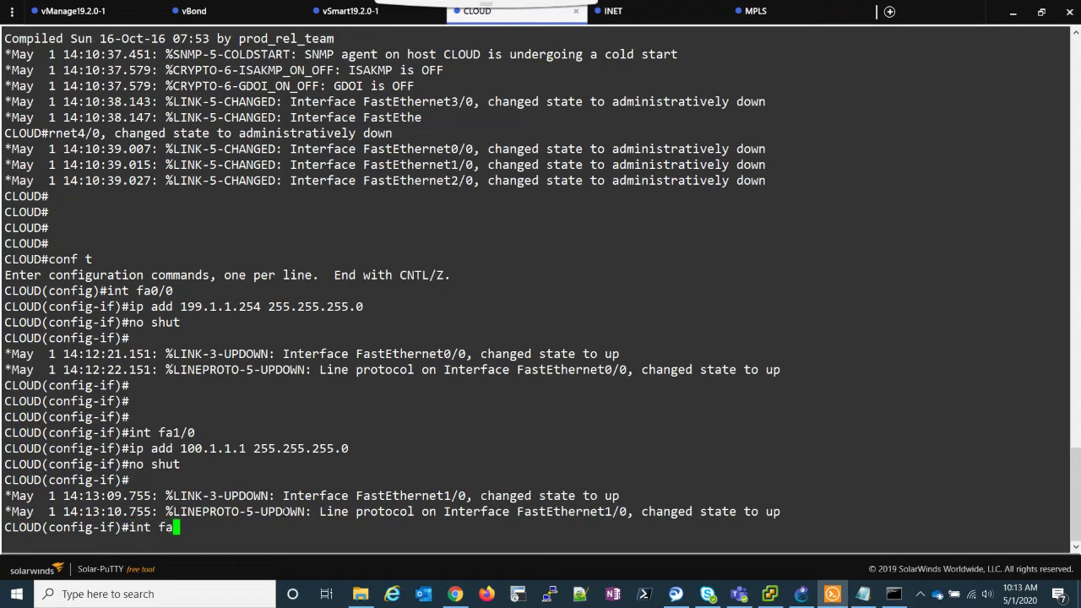
{"action": "type", "text": "2/0"}
{"action": "key", "text": "Return"}
{"action": "type", "text": "i"}
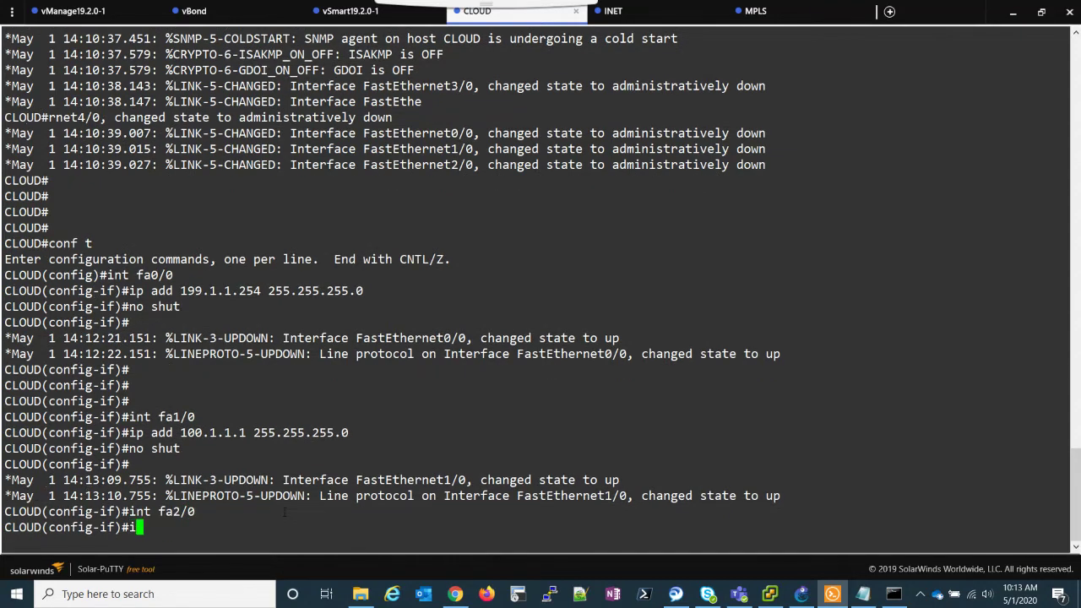
{"action": "type", "text": "p add 172.16.0."}
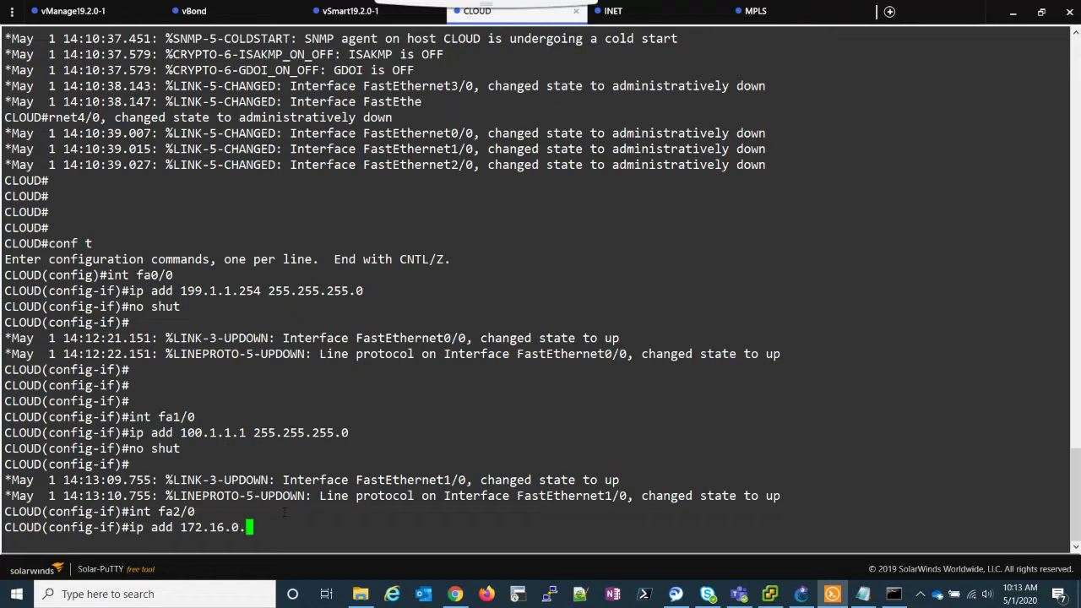
{"action": "type", "text": "1 255.255.255.0"}
{"action": "key", "text": "Return"}
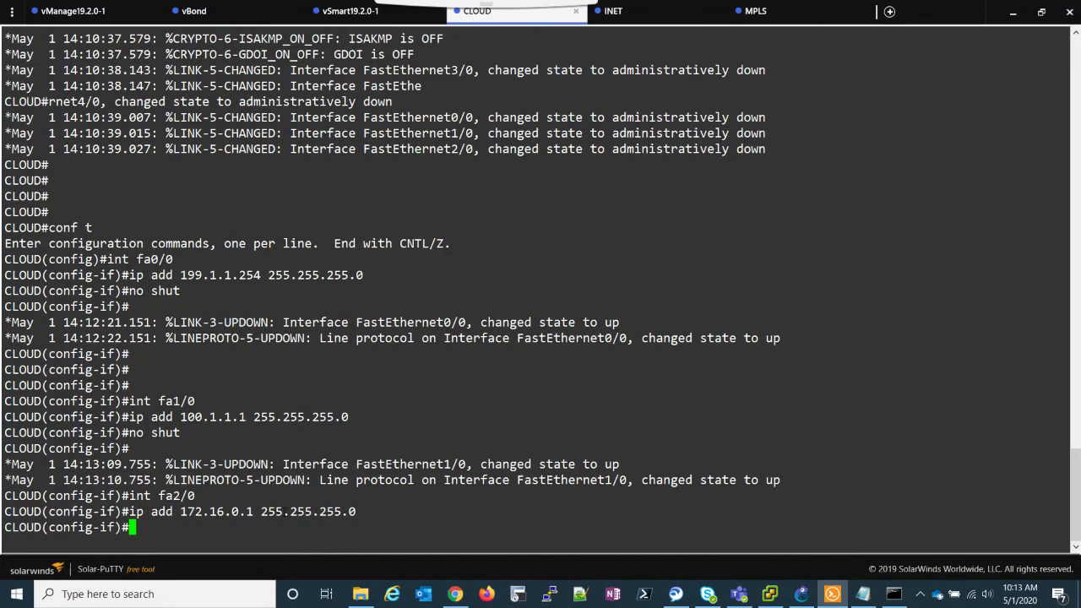
{"action": "type", "text": "no shut"}
{"action": "key", "text": "Return"}
{"action": "type", "text": "end"}
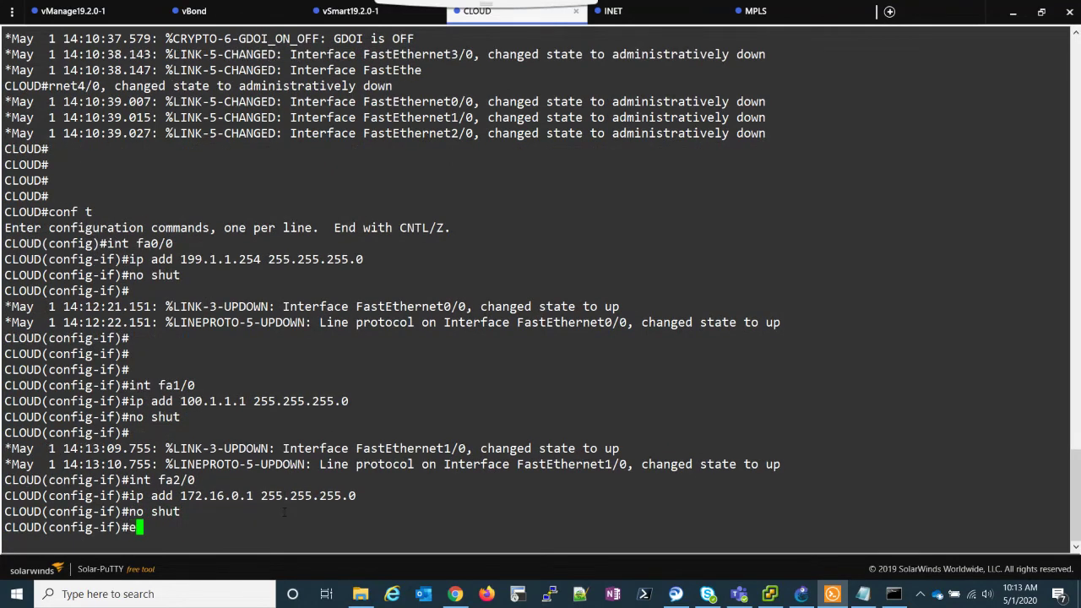
{"action": "key", "text": "Return"}
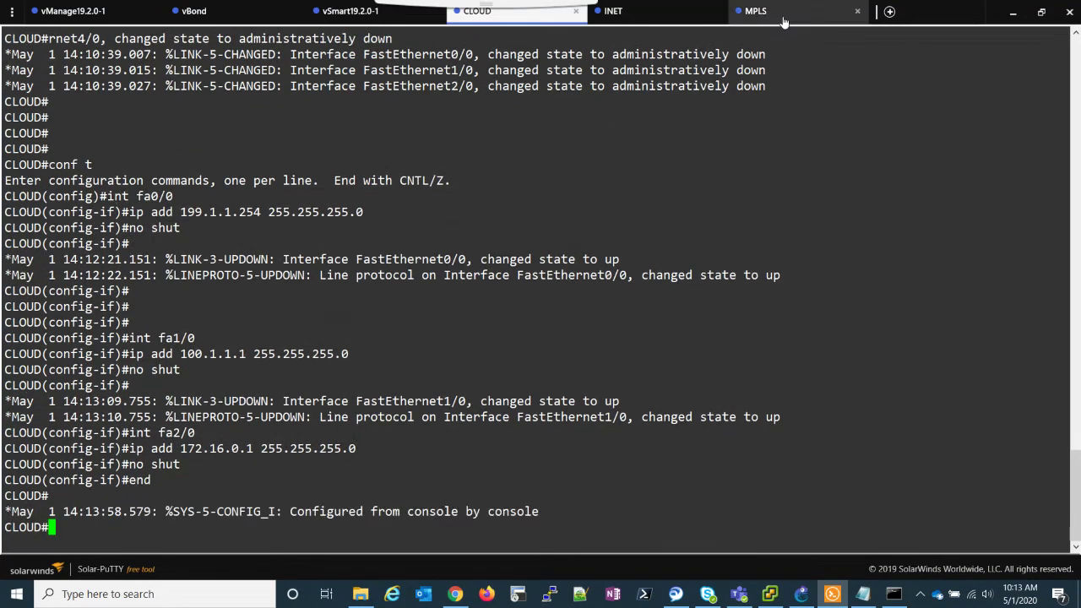
Step: On MPLS, set FastEthernet0/0 to 172.16.0.2 255.255.255.0, enable it and end configuration
{"action": "left_click", "coordinate": [756, 11]}
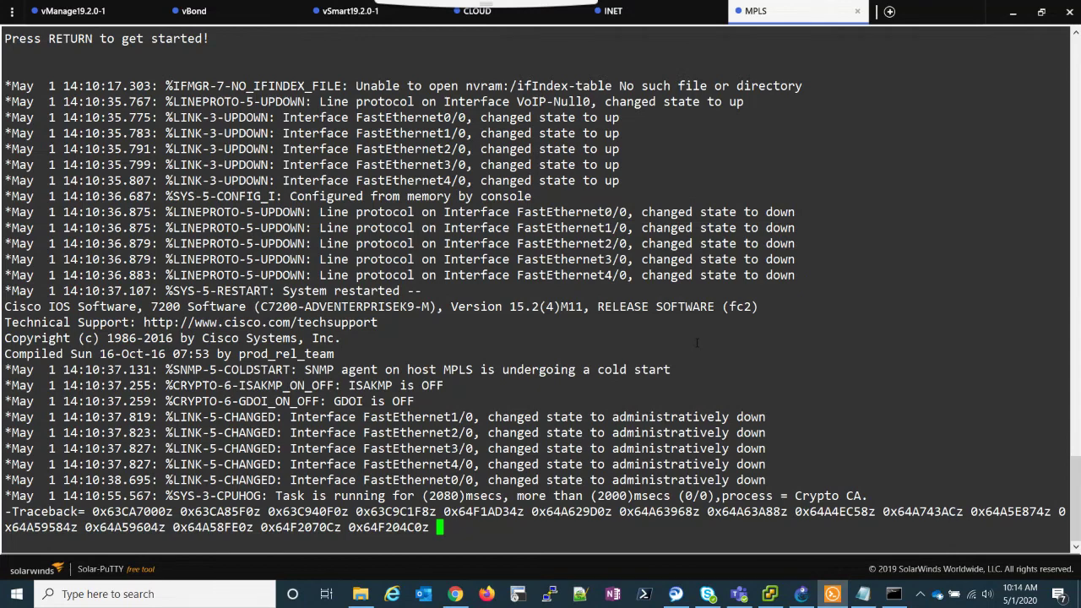
{"action": "key", "text": "Return"}
{"action": "key", "text": "Return"}
{"action": "key", "text": "Return"}
{"action": "key", "text": "Return"}
{"action": "key", "text": "Return"}
{"action": "key", "text": "Return"}
{"action": "type", "text": "conf t"}
{"action": "key", "text": "Return"}
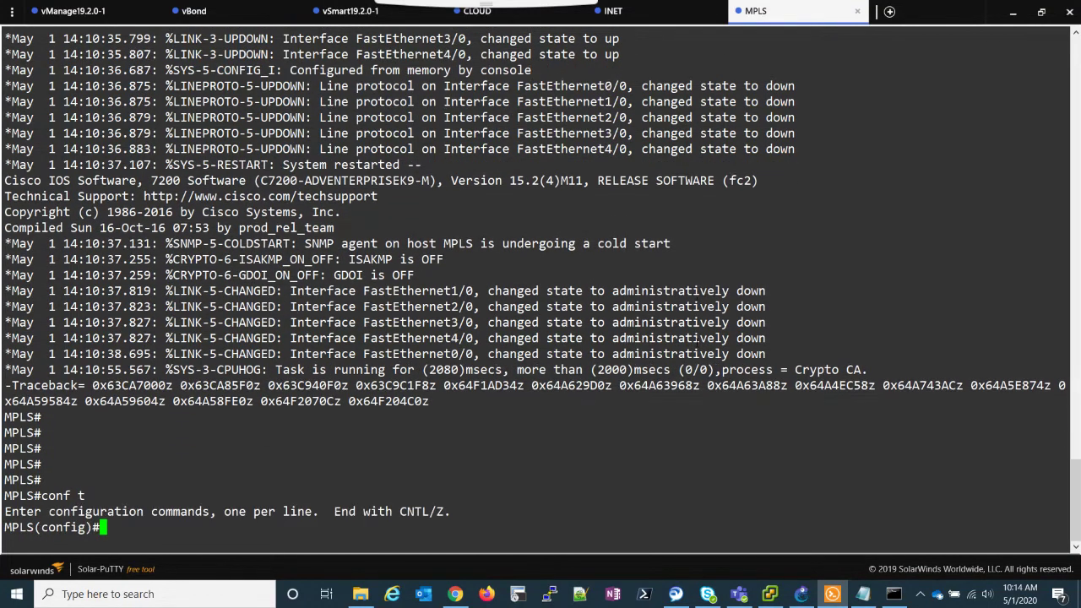
{"action": "type", "text": "int fa0/0"}
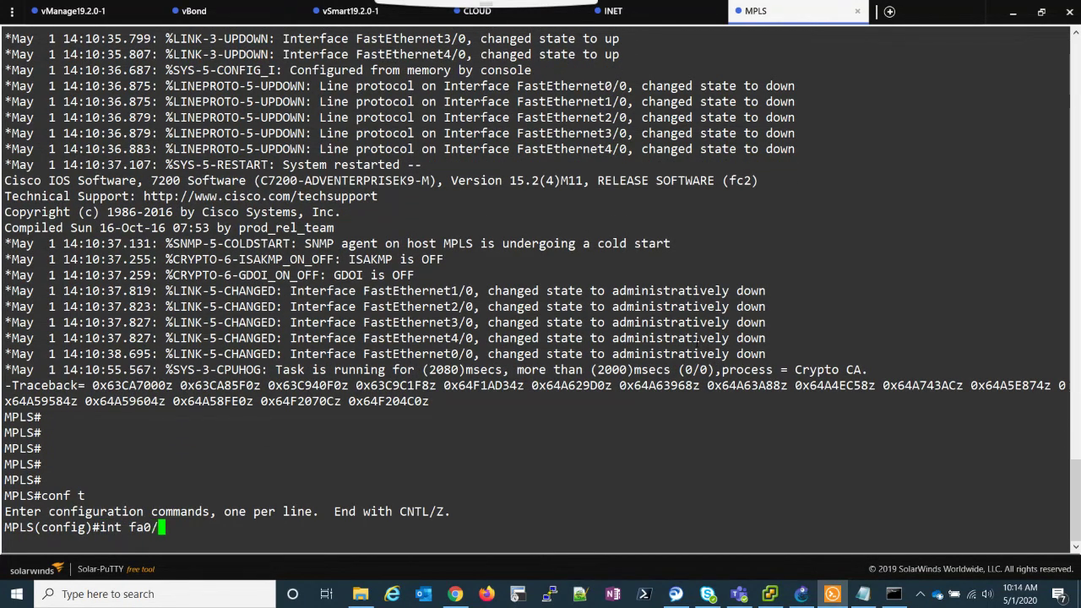
{"action": "key", "text": "Return"}
{"action": "type", "text": "ip add "}
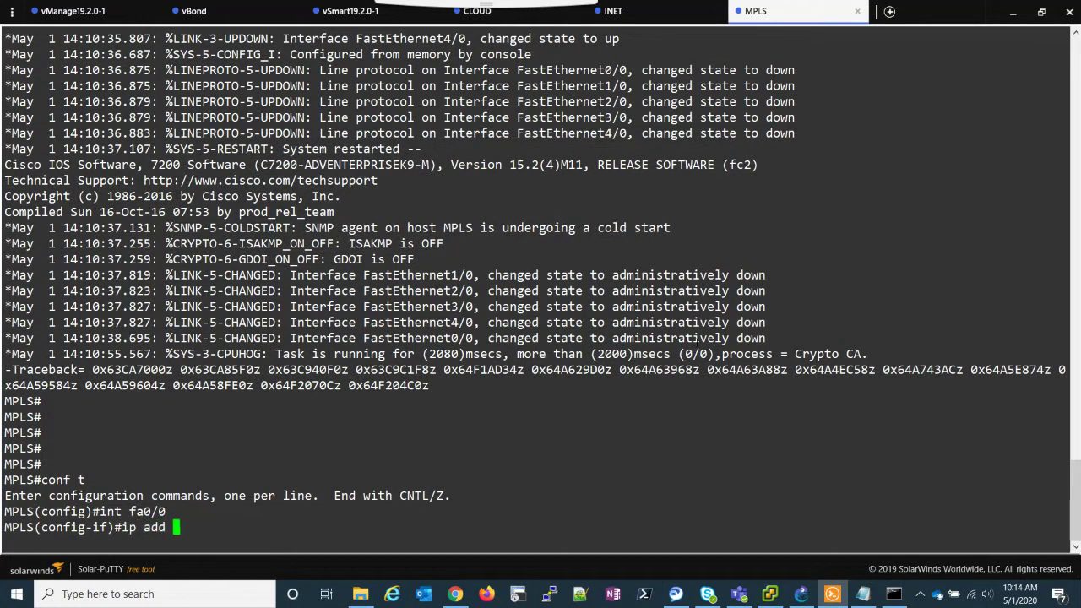
{"action": "type", "text": "172.16.0.2 255.255.255.0"}
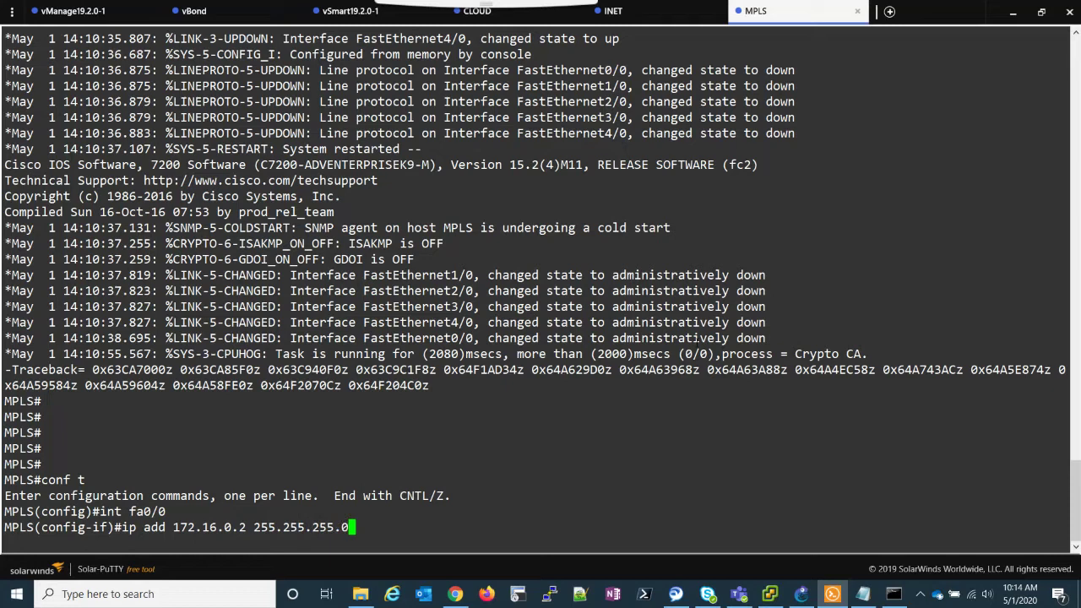
{"action": "key", "text": "Return"}
{"action": "type", "text": "no shut"}
{"action": "key", "text": "Return"}
{"action": "type", "text": "end"}
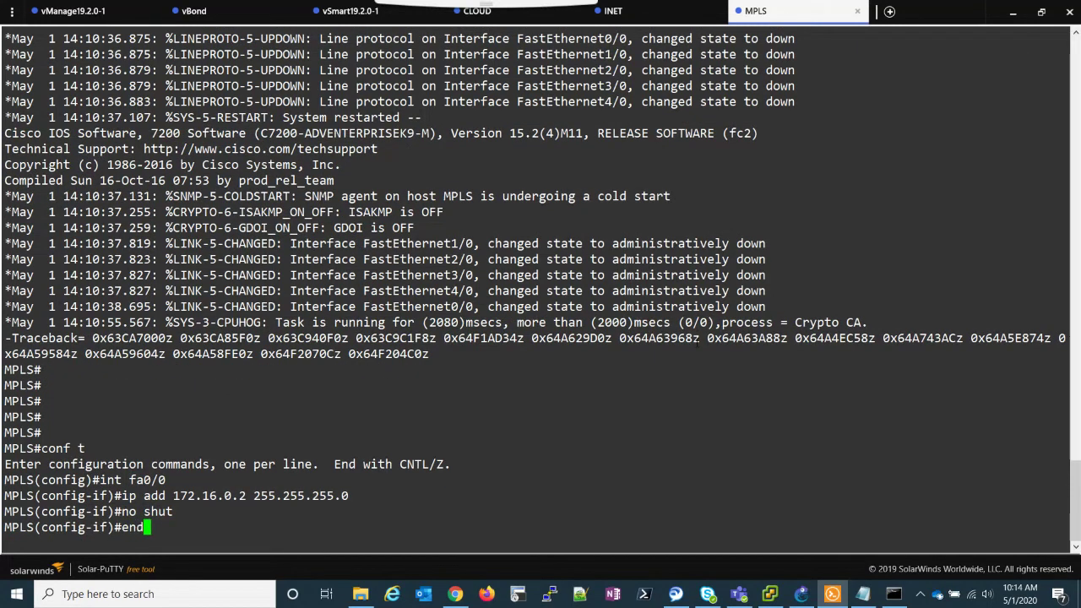
{"action": "key", "text": "Return"}
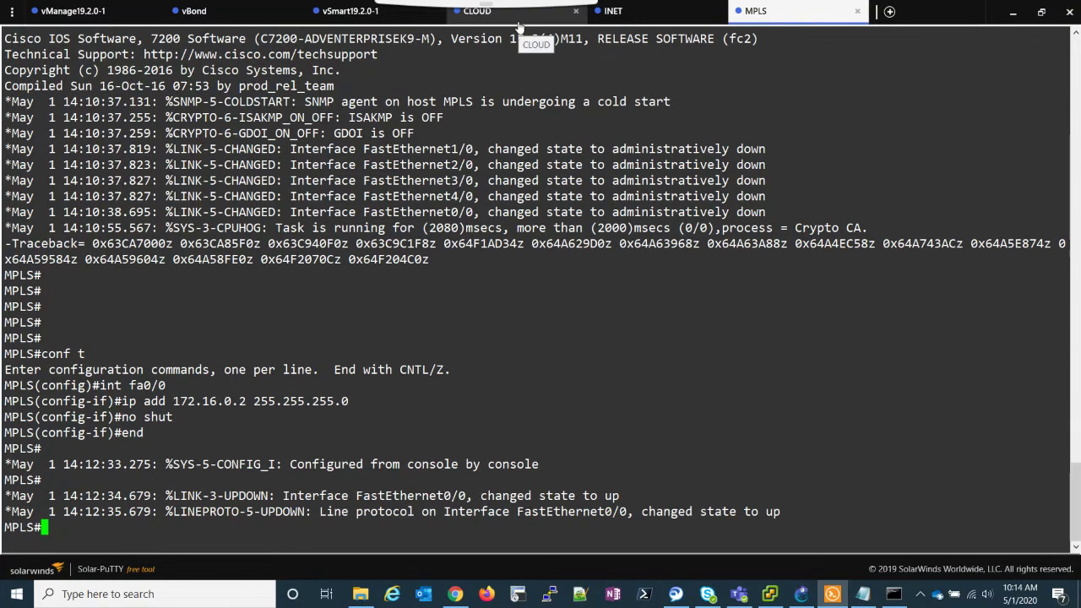
Step: On CLOUD, list the active interfaces with 'sh ip int br | ex una'
{"action": "left_click", "coordinate": [520, 17]}
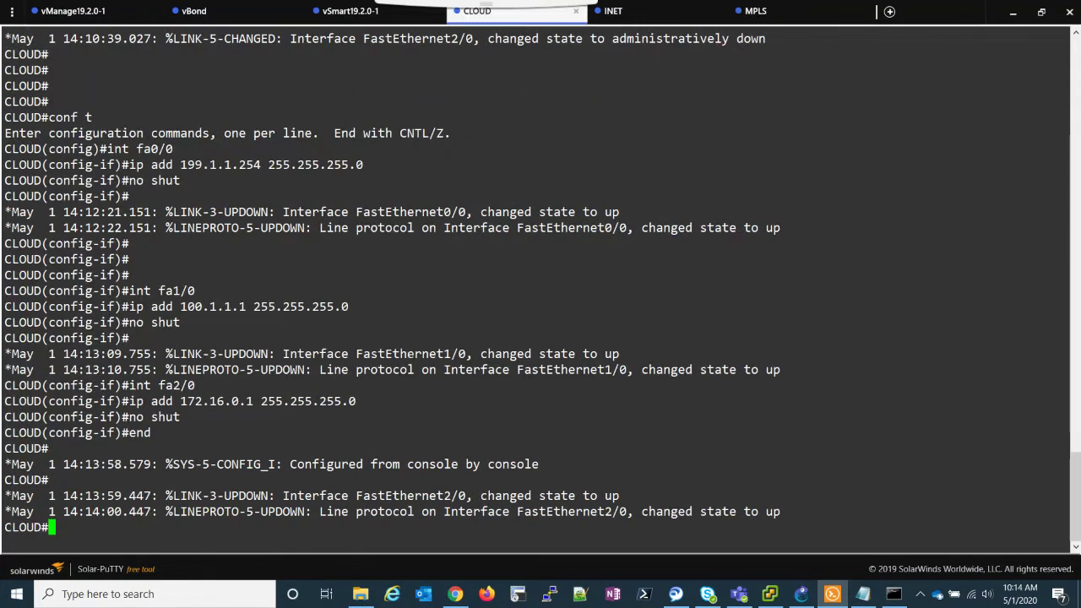
{"action": "key", "text": "Return"}
{"action": "key", "text": "Return"}
{"action": "key", "text": "Return"}
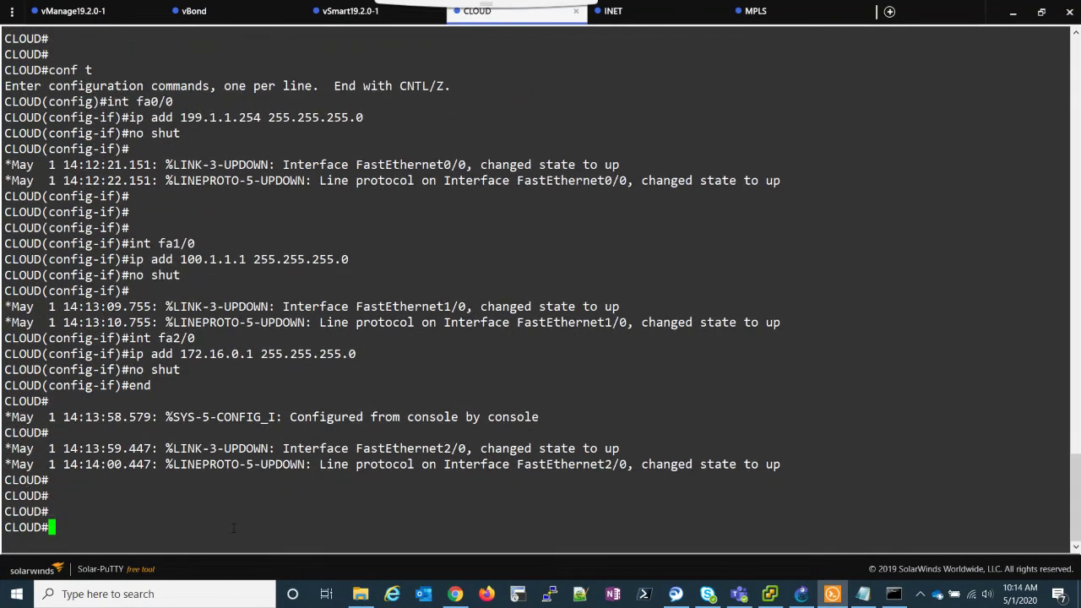
{"action": "type", "text": "sh ip int br "}
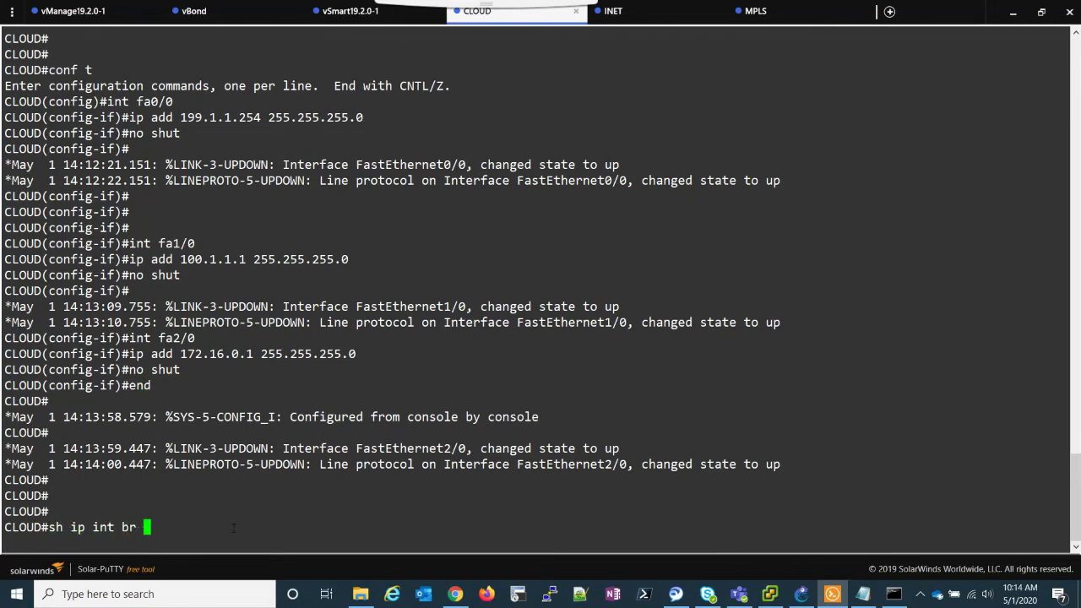
{"action": "type", "text": "| ex una"}
{"action": "key", "text": "Return"}
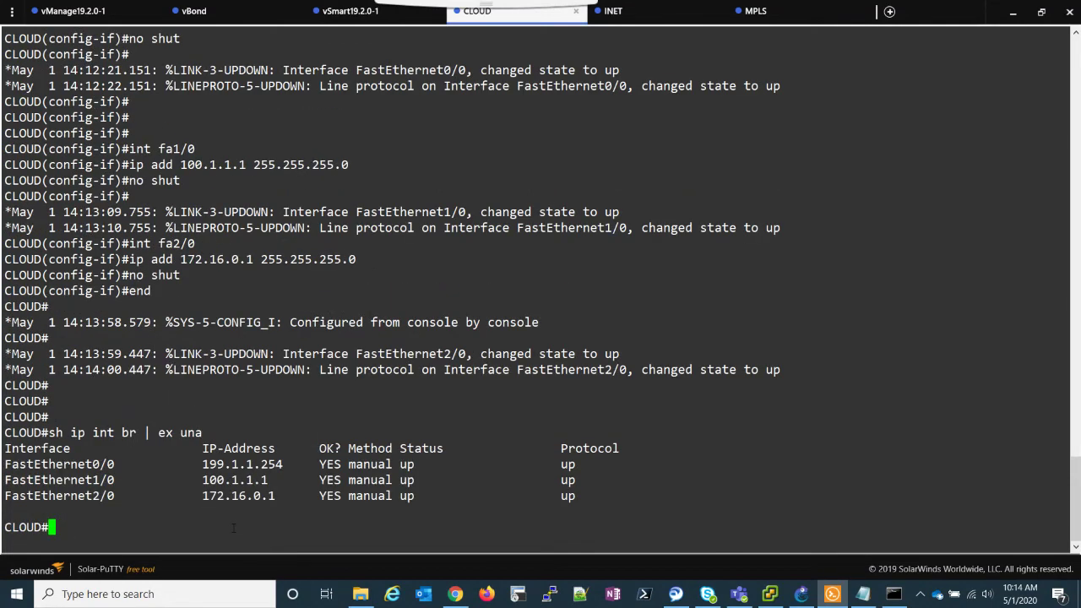
Step: Ping INET at 100.1.1.2 and MPLS at 172.16.0.2 from CLOUD
{"action": "type", "text": "ping 100.1.1.2"}
{"action": "key", "text": "Return"}
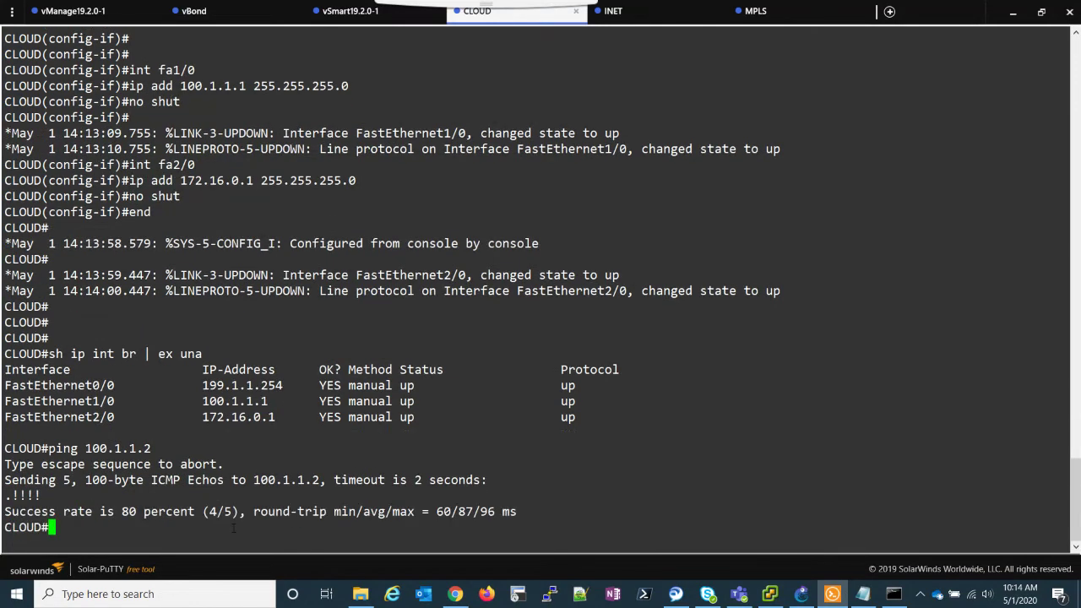
{"action": "key", "text": "Up"}
{"action": "key", "text": "BackSpace"}
{"action": "key", "text": "BackSpace"}
{"action": "key", "text": "BackSpace"}
{"action": "key", "text": "BackSpace"}
{"action": "key", "text": "BackSpace"}
{"action": "key", "text": "BackSpace"}
{"action": "key", "text": "BackSpace"}
{"action": "key", "text": "BackSpace"}
{"action": "key", "text": "BackSpace"}
{"action": "key", "text": "BackSpace"}
{"action": "key", "text": "BackSpace"}
{"action": "key", "text": "BackSpace"}
{"action": "type", "text": "ng 172.16."}
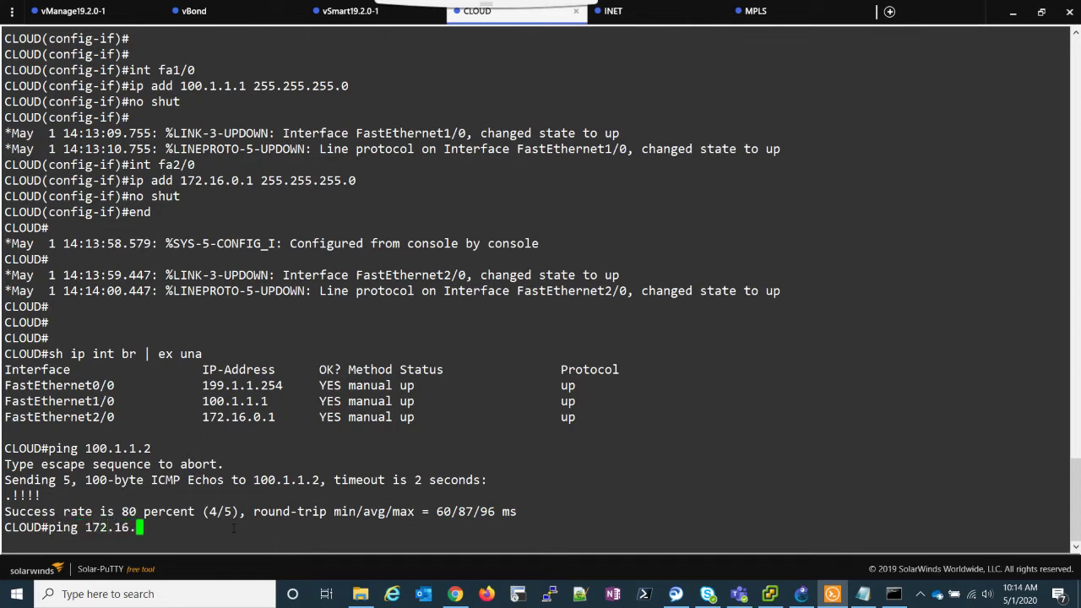
{"action": "type", "text": "0.2"}
{"action": "key", "text": "Return"}
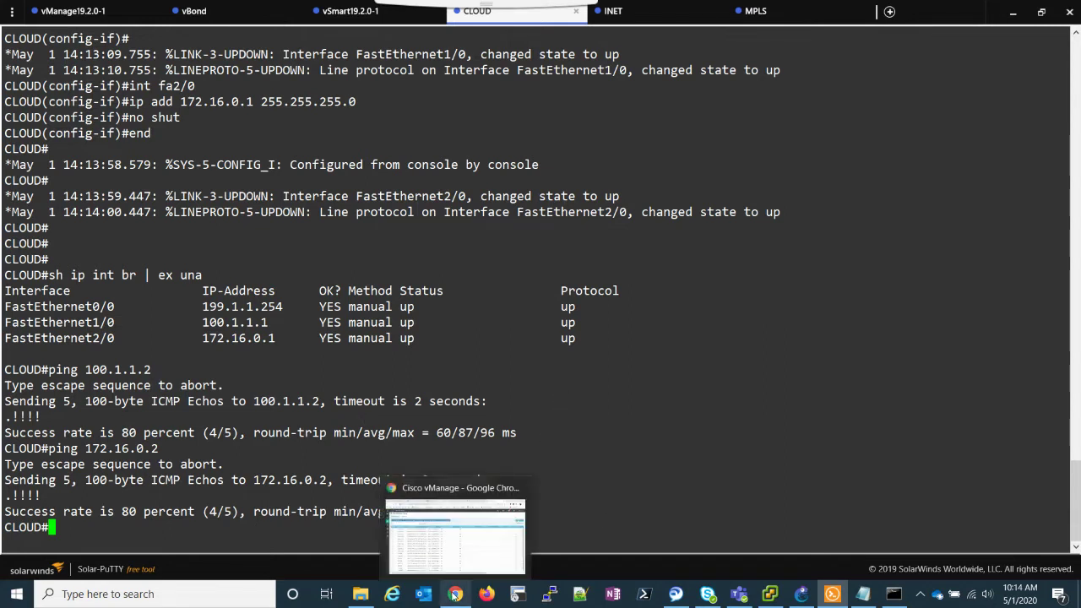
Step: Place three vEdge routers right of INET, aligned vertically as vEdge-1, vEdge-2 and vEdge-3
{"action": "left_click", "coordinate": [800, 595]}
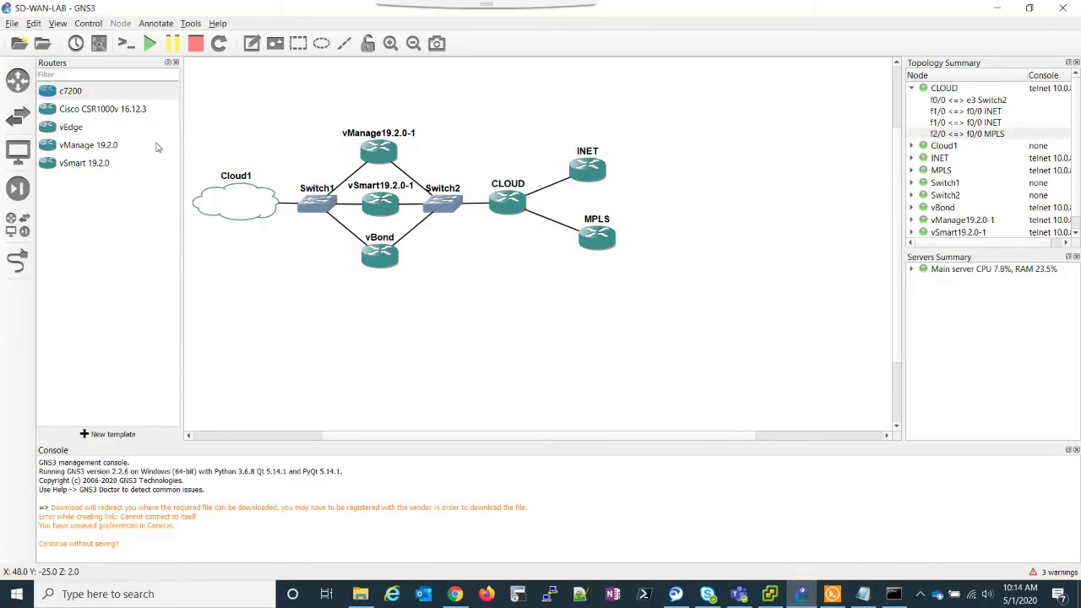
{"action": "left_click_drag", "start_coordinate": [66, 131], "coordinate": [708, 131]}
{"action": "left_click_drag", "start_coordinate": [66, 122], "coordinate": [720, 210]}
{"action": "left_click_drag", "start_coordinate": [64, 135], "coordinate": [734, 272]}
{"action": "left_click_drag", "start_coordinate": [715, 218], "coordinate": [713, 209]}
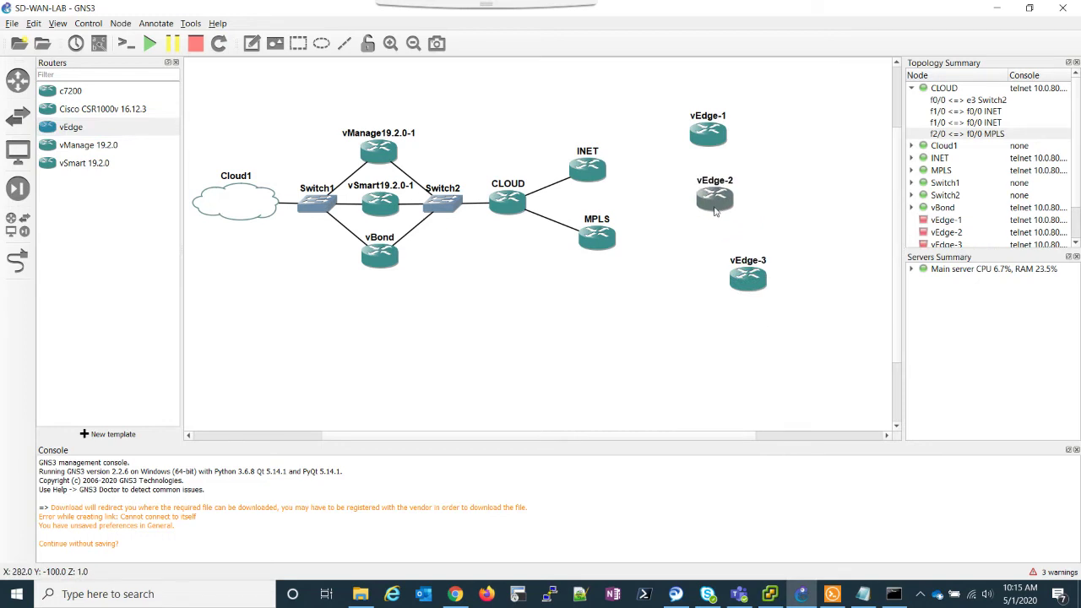
{"action": "left_click_drag", "start_coordinate": [743, 277], "coordinate": [712, 271]}
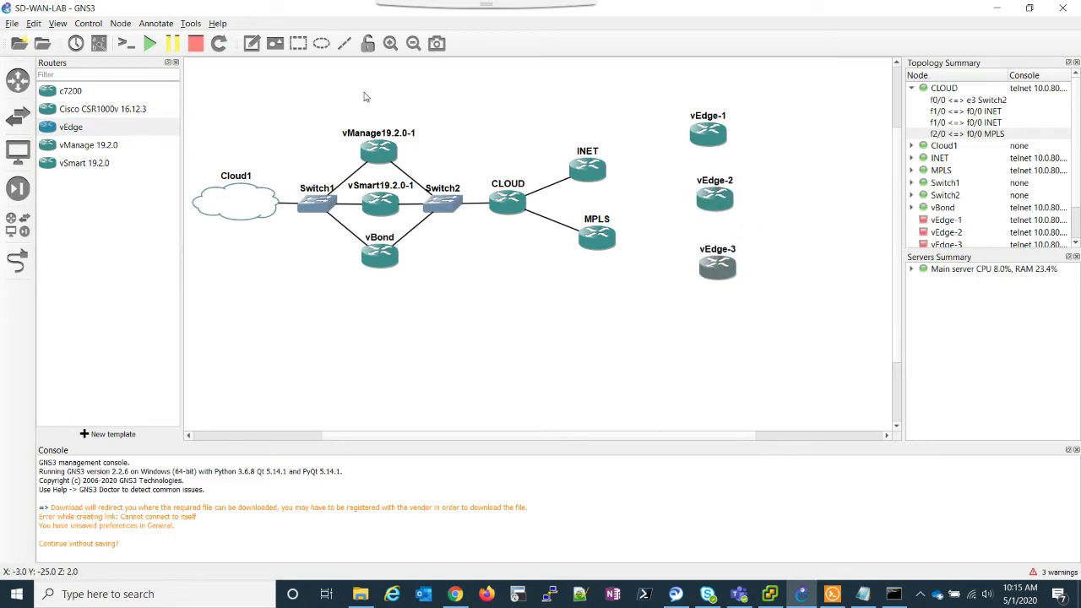
Step: Link INET's FastEthernet1/0, 2/0 and 3/0 to vEdge-1 Ge0/0, vEdge-2 and vEdge-3 Ge0/1
{"action": "left_click", "coordinate": [17, 262]}
{"action": "left_click", "coordinate": [596, 169]}
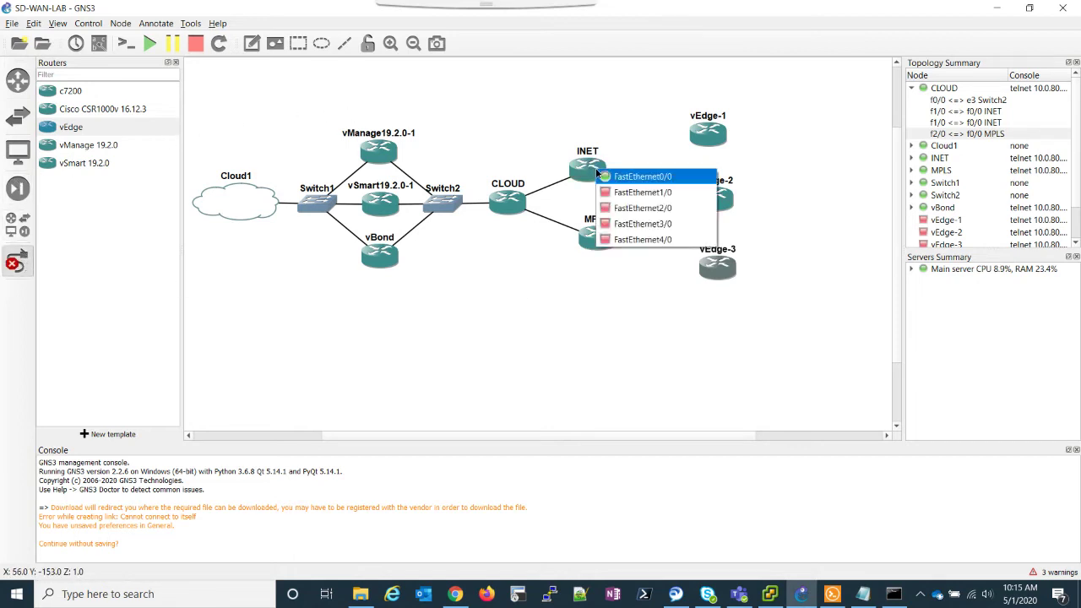
{"action": "left_click", "coordinate": [621, 192]}
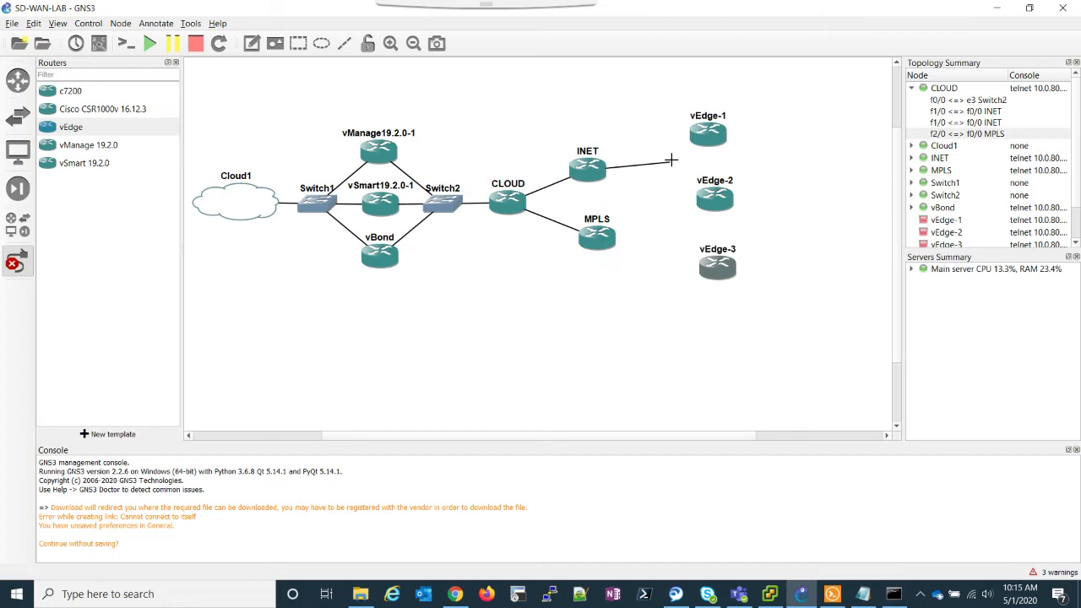
{"action": "left_click", "coordinate": [701, 138]}
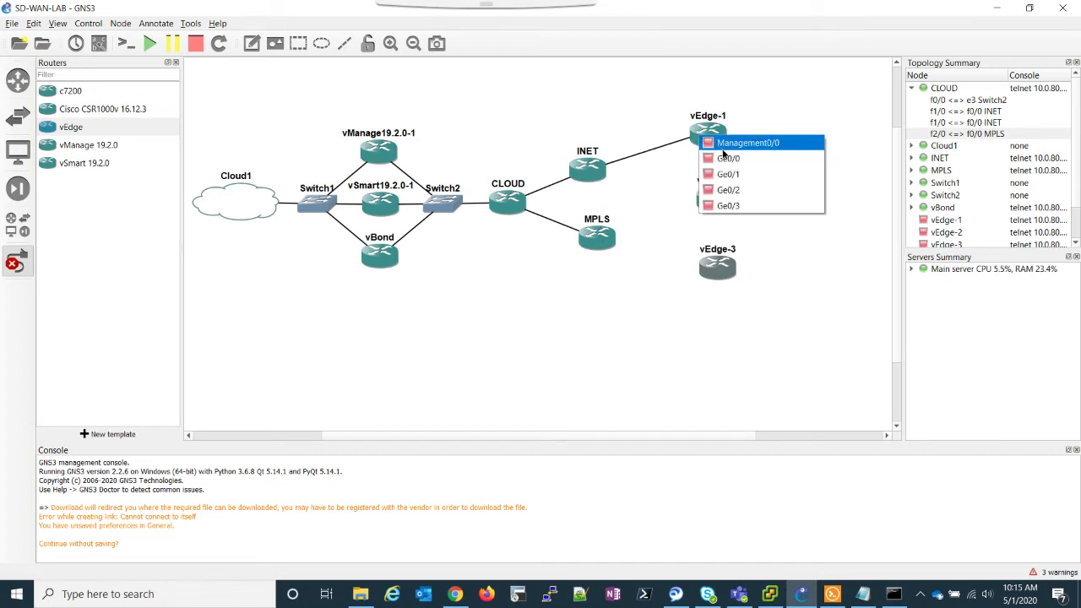
{"action": "left_click", "coordinate": [725, 157]}
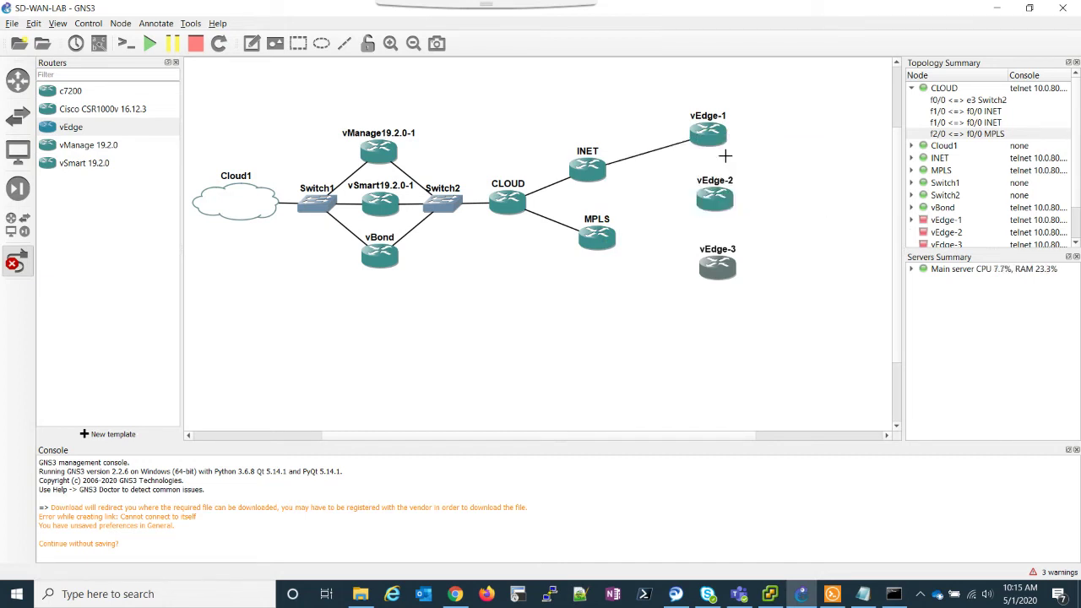
{"action": "left_click", "coordinate": [598, 172]}
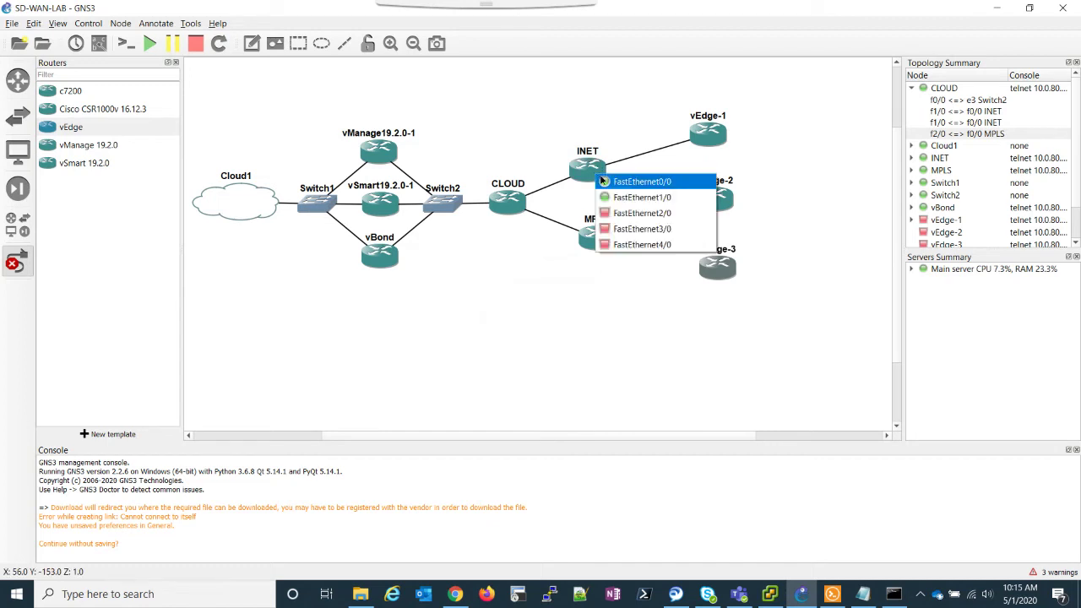
{"action": "left_click", "coordinate": [626, 212]}
{"action": "left_click", "coordinate": [710, 198]}
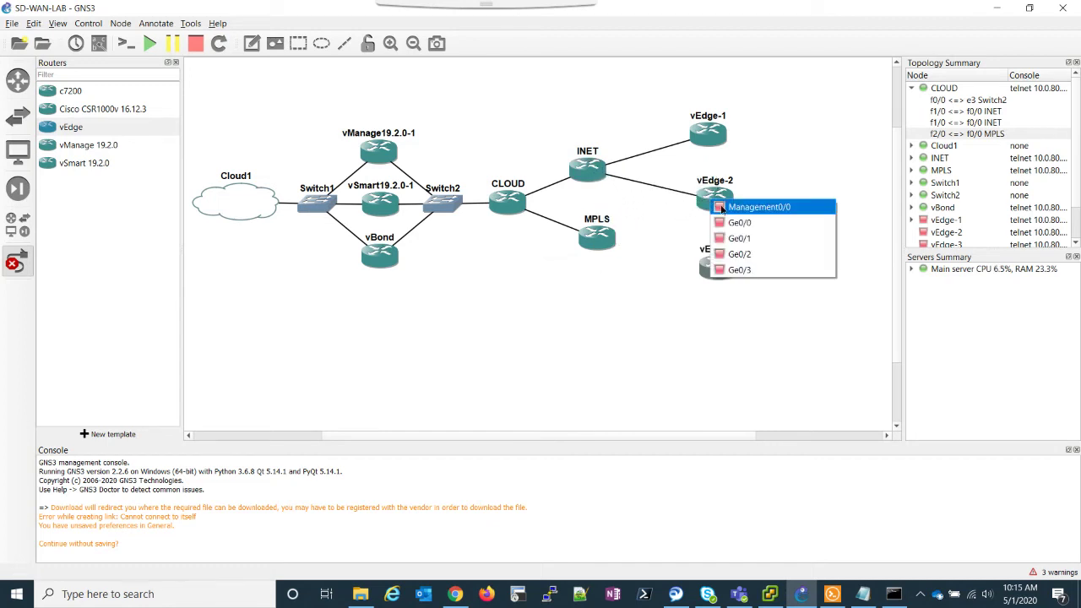
{"action": "left_click", "coordinate": [730, 222]}
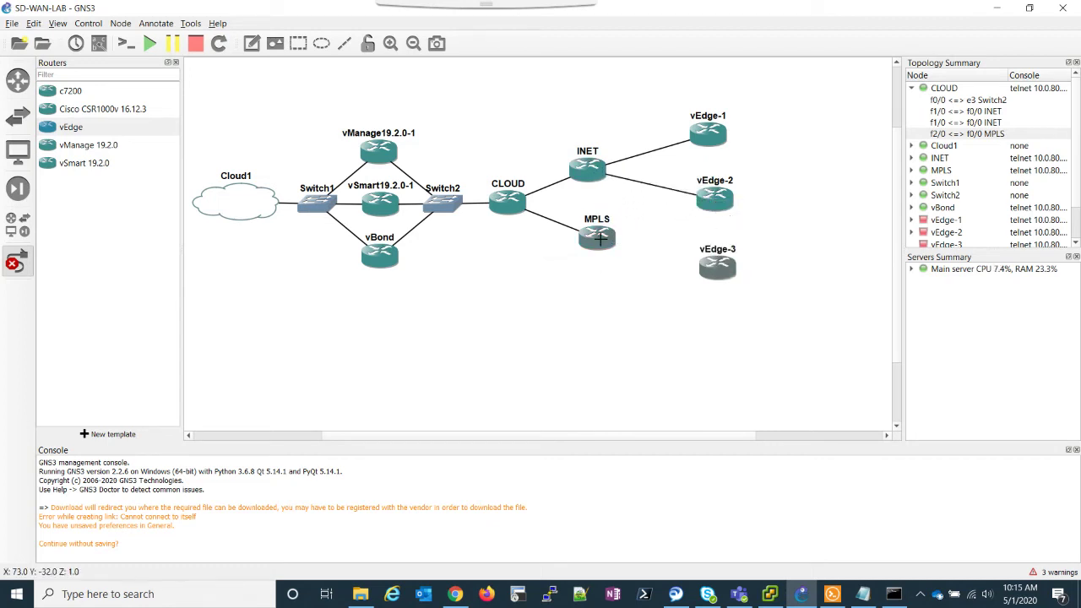
{"action": "left_click", "coordinate": [596, 171]}
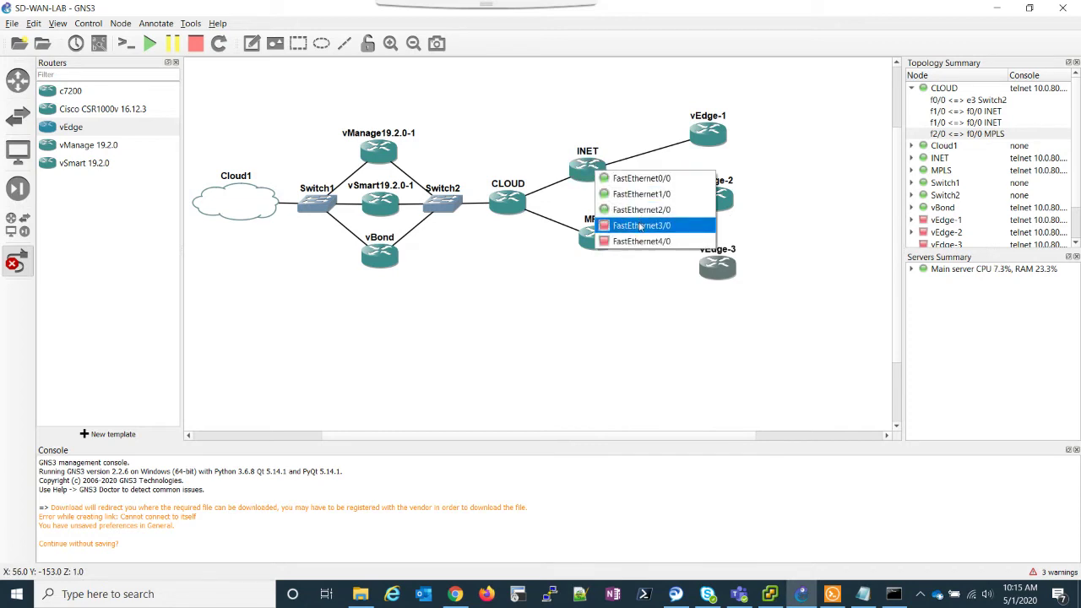
{"action": "left_click", "coordinate": [640, 225]}
{"action": "left_click", "coordinate": [717, 268]}
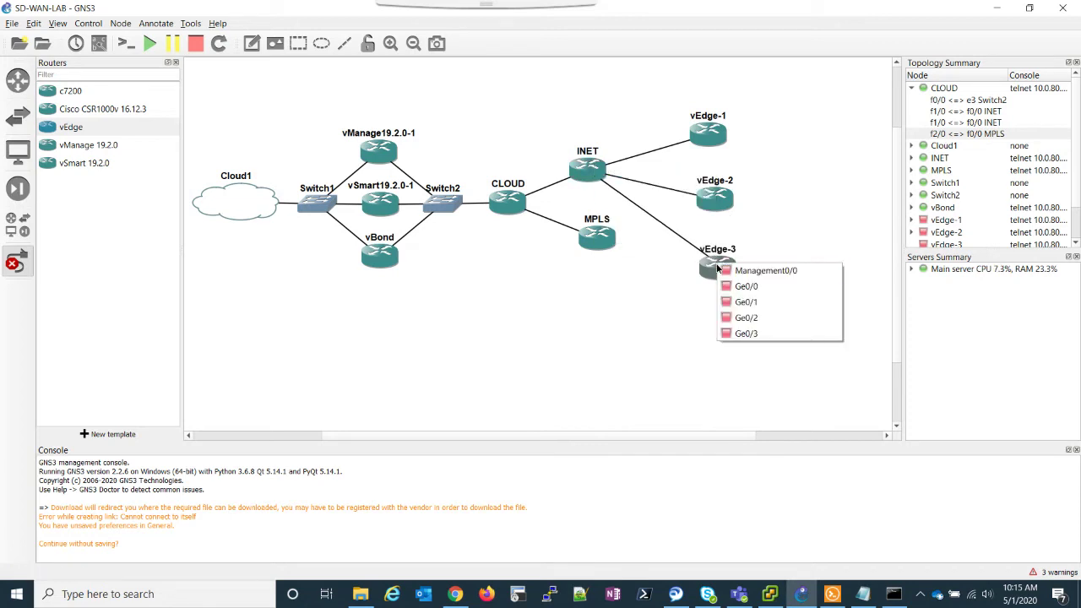
{"action": "left_click", "coordinate": [748, 303]}
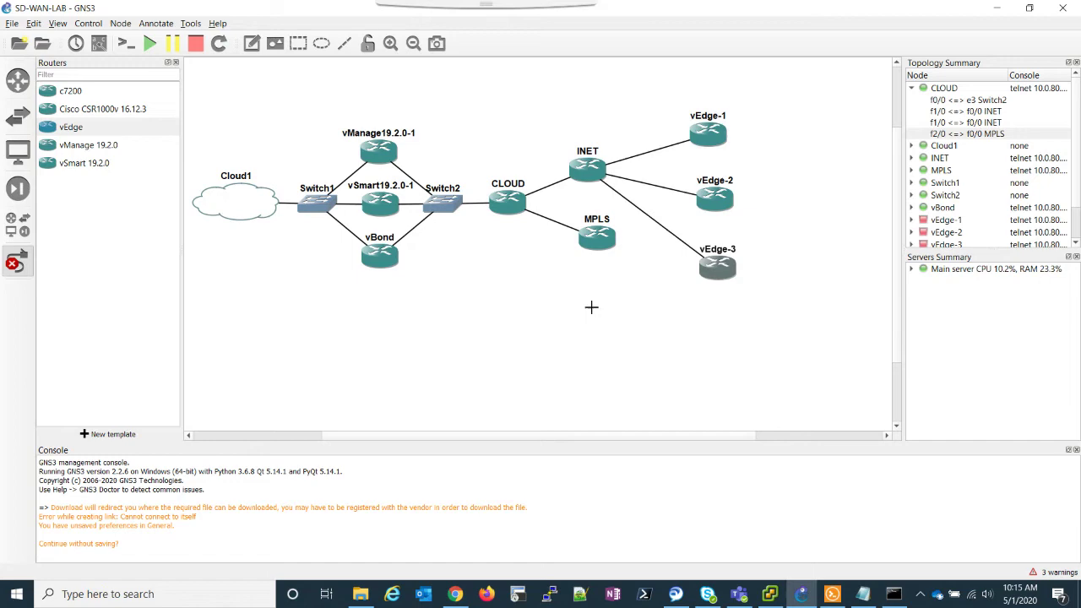
{"action": "left_click", "coordinate": [17, 263]}
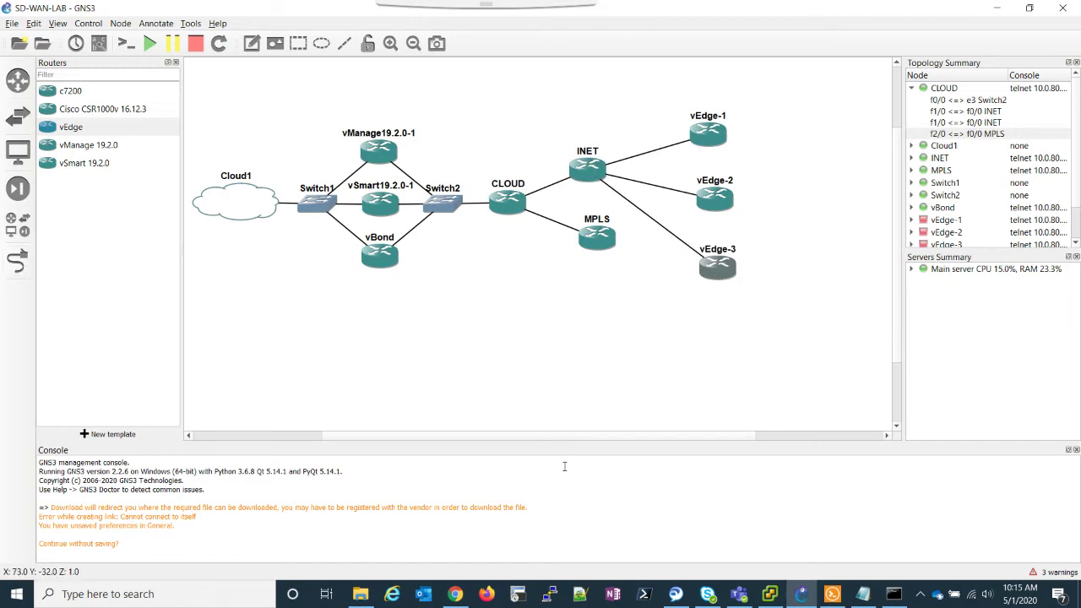
Step: On INET, address FastEthernet1/0 as 100.1.10.1 255.255.255.0 and enable it
{"action": "left_click", "coordinate": [456, 595]}
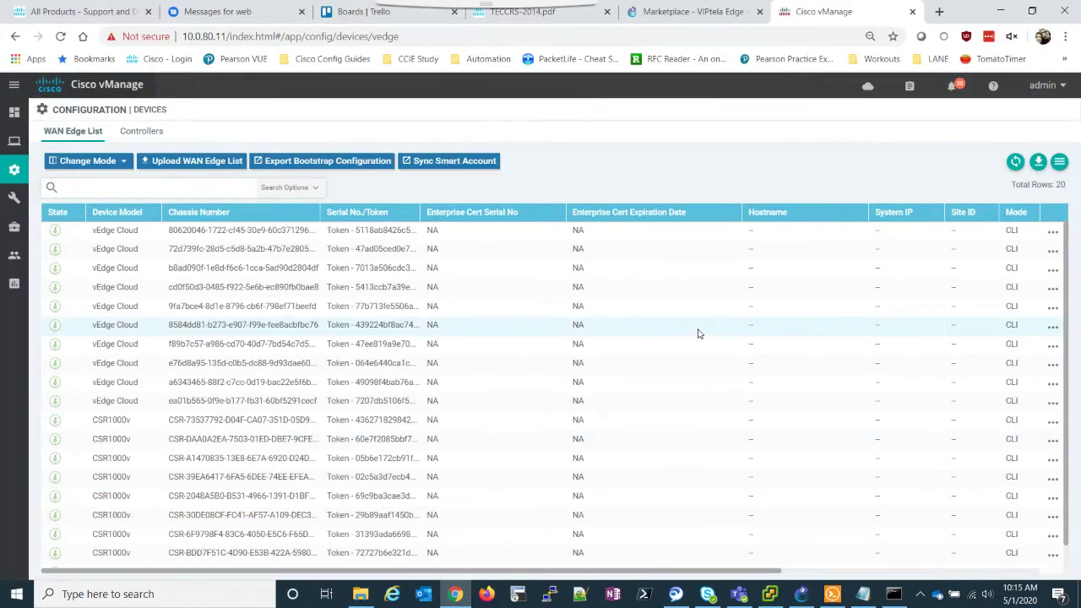
{"action": "left_click", "coordinate": [828, 597]}
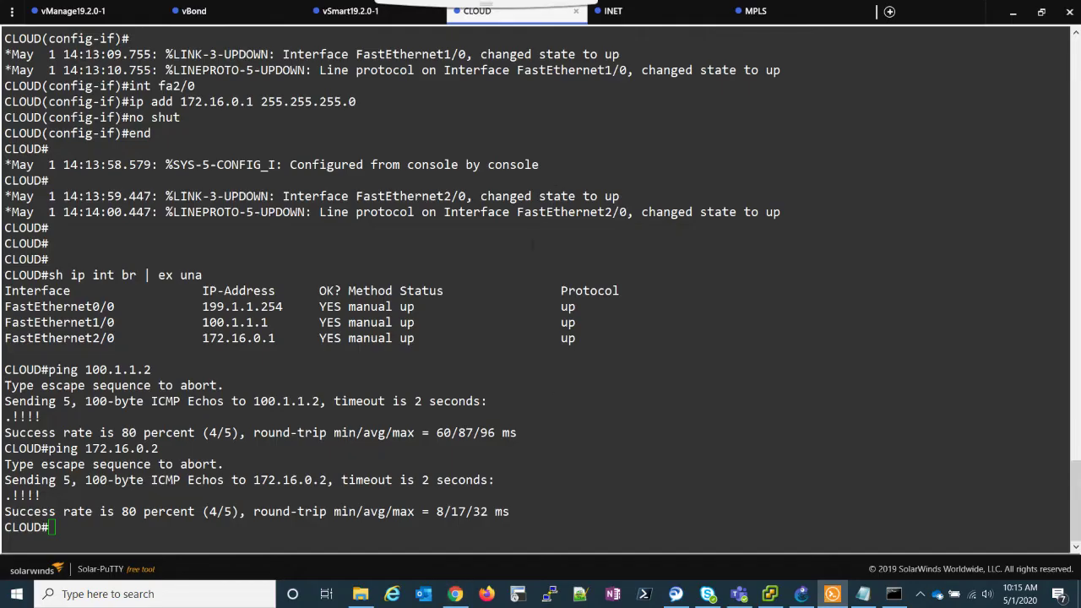
{"action": "left_click", "coordinate": [625, 11]}
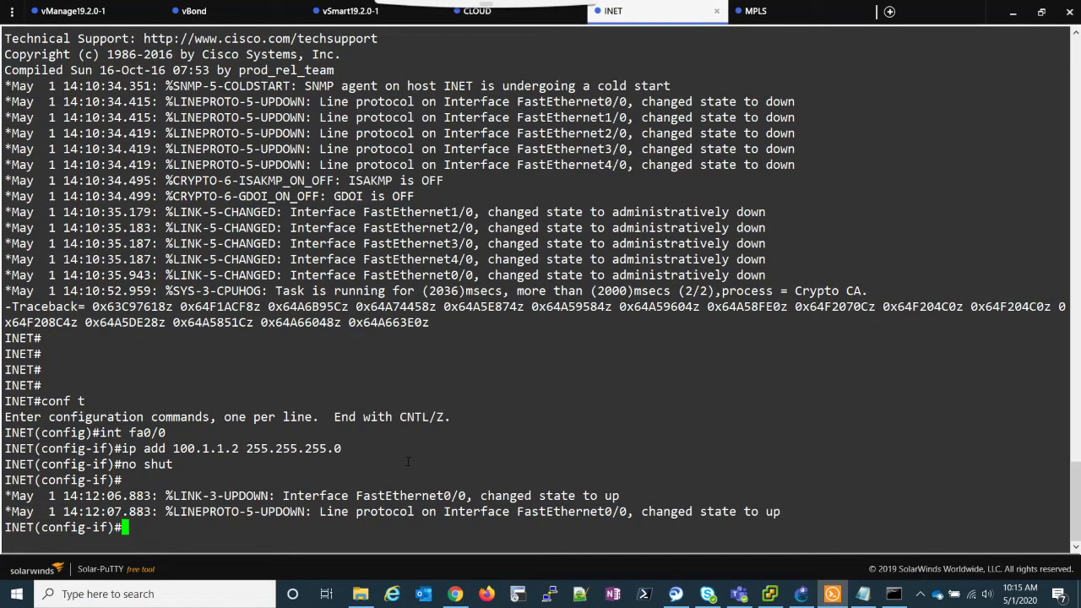
{"action": "key", "text": "Return"}
{"action": "key", "text": "Return"}
{"action": "key", "text": "Return"}
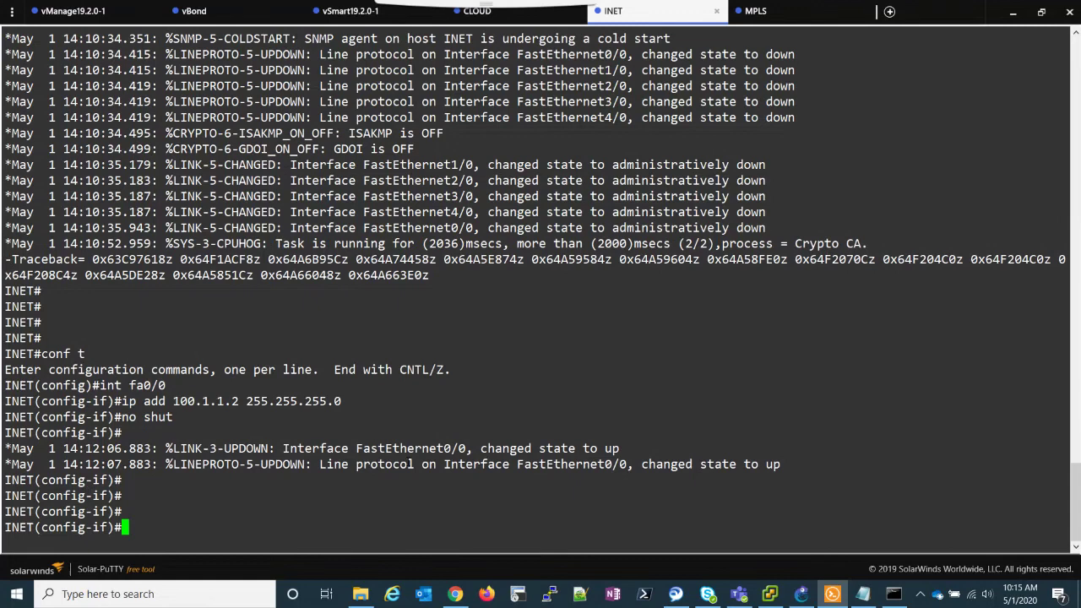
{"action": "type", "text": "exit"}
{"action": "key", "text": "Return"}
{"action": "key", "text": "Return"}
{"action": "key", "text": "Return"}
{"action": "key", "text": "Return"}
{"action": "key", "text": "Return"}
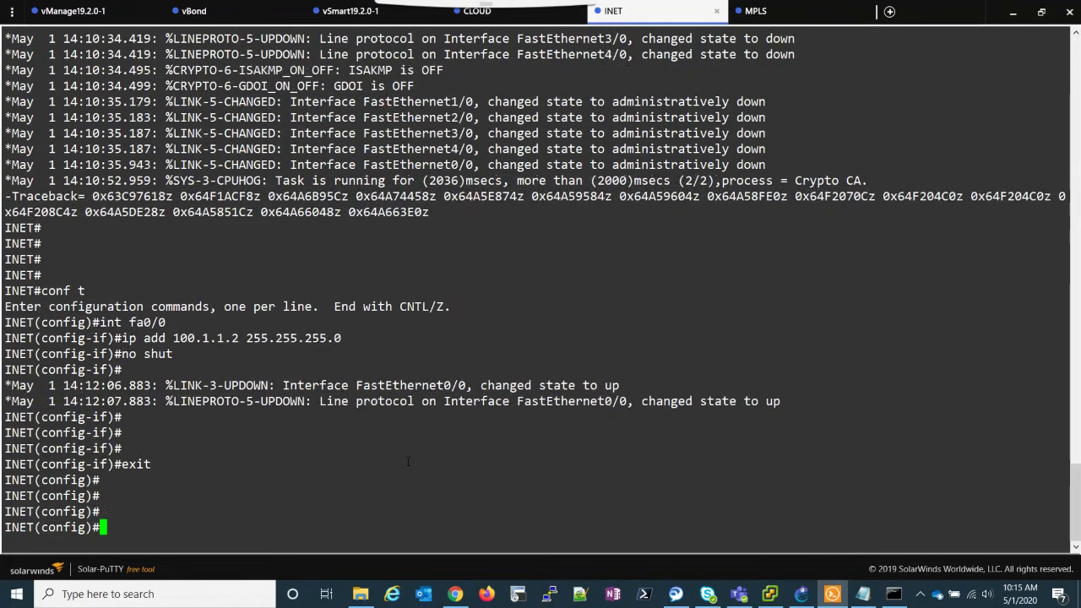
{"action": "type", "text": "int fa"}
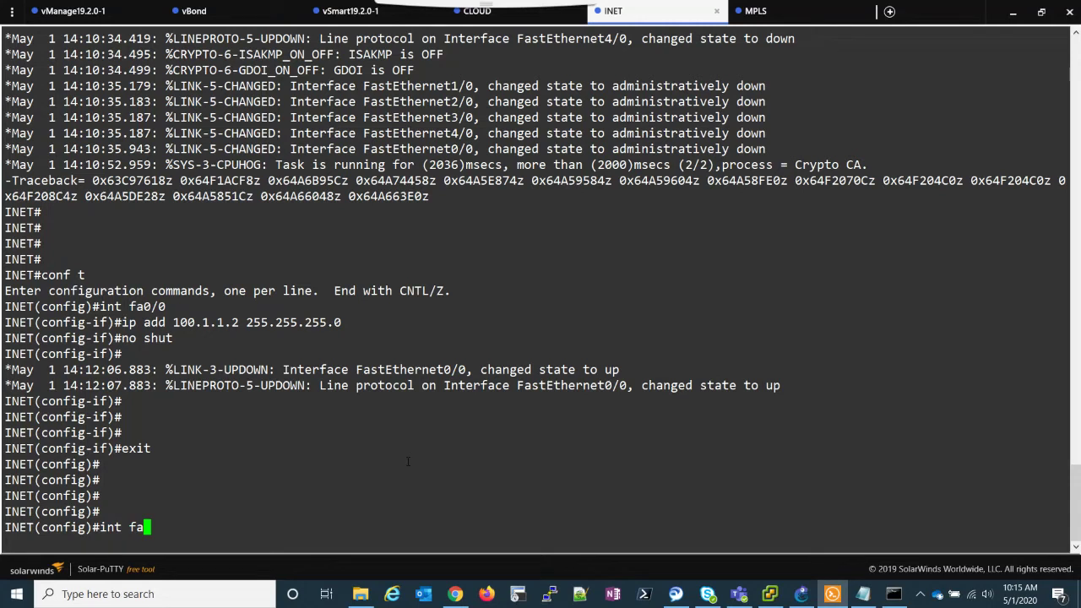
{"action": "type", "text": "1/0"}
{"action": "key", "text": "Return"}
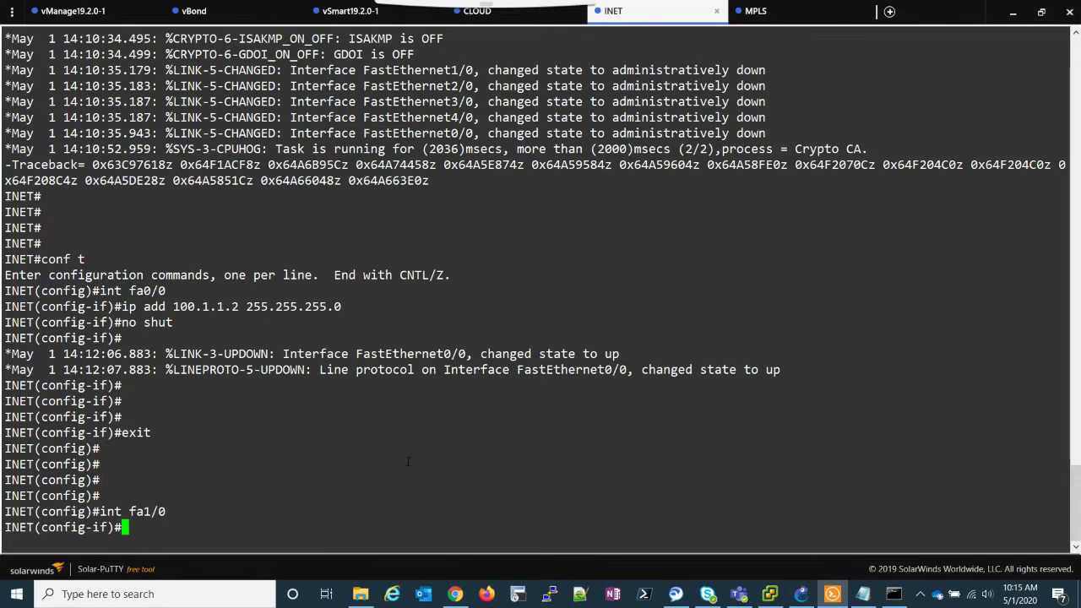
{"action": "type", "text": "ip add "}
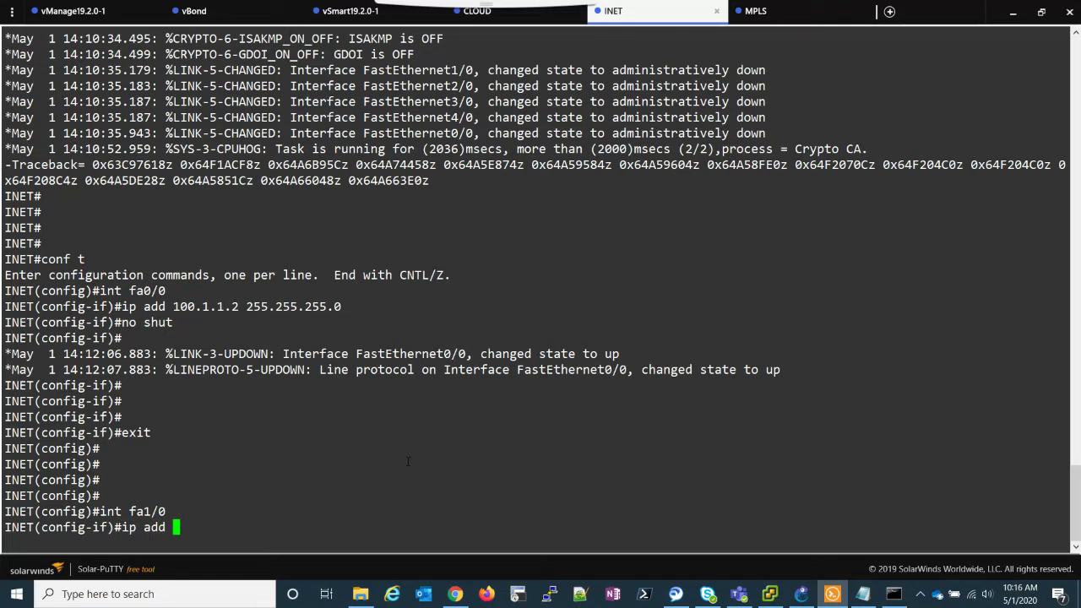
{"action": "type", "text": "100.1.10."}
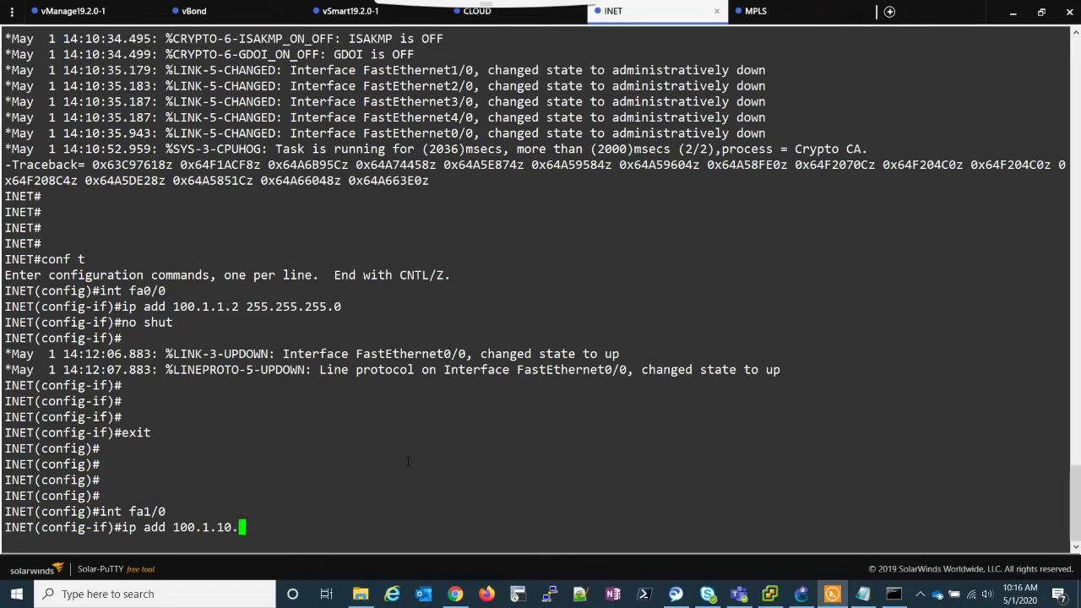
{"action": "type", "text": "1 255.255.255.0"}
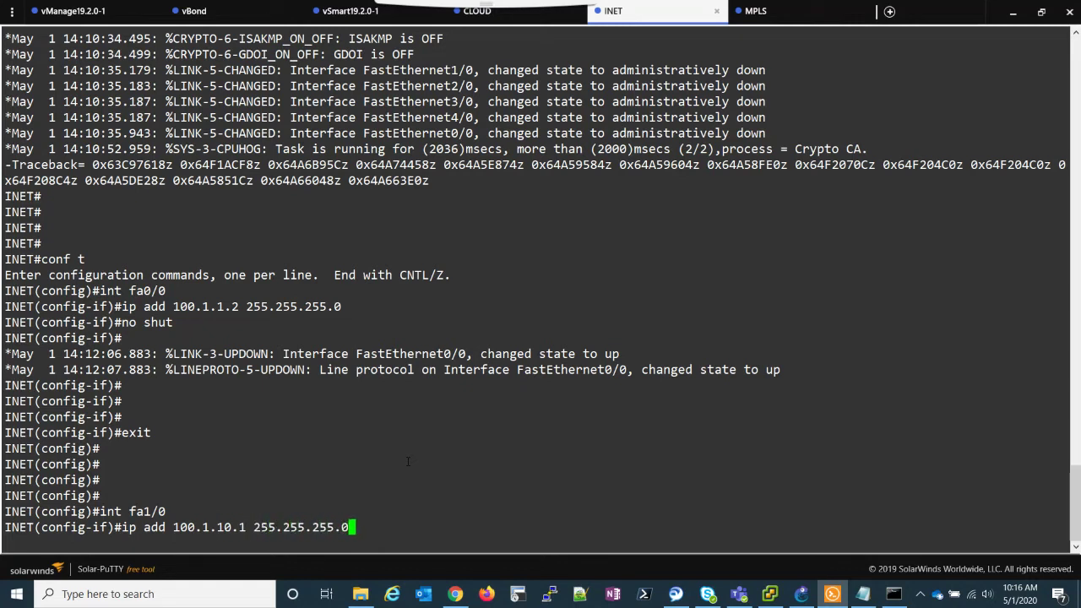
{"action": "key", "text": "Return"}
{"action": "type", "text": "no shut"}
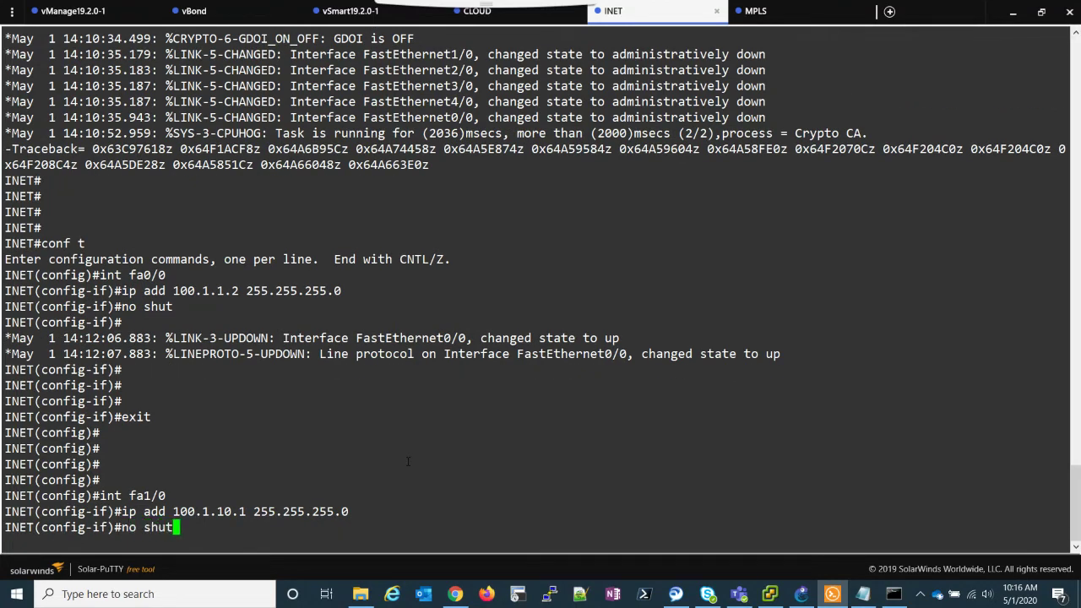
{"action": "key", "text": "Return"}
Step: Address INET's FastEthernet2/0 as 100.1.20.1 255.255.255.0 and enable it
{"action": "type", "text": "int fa2/0"}
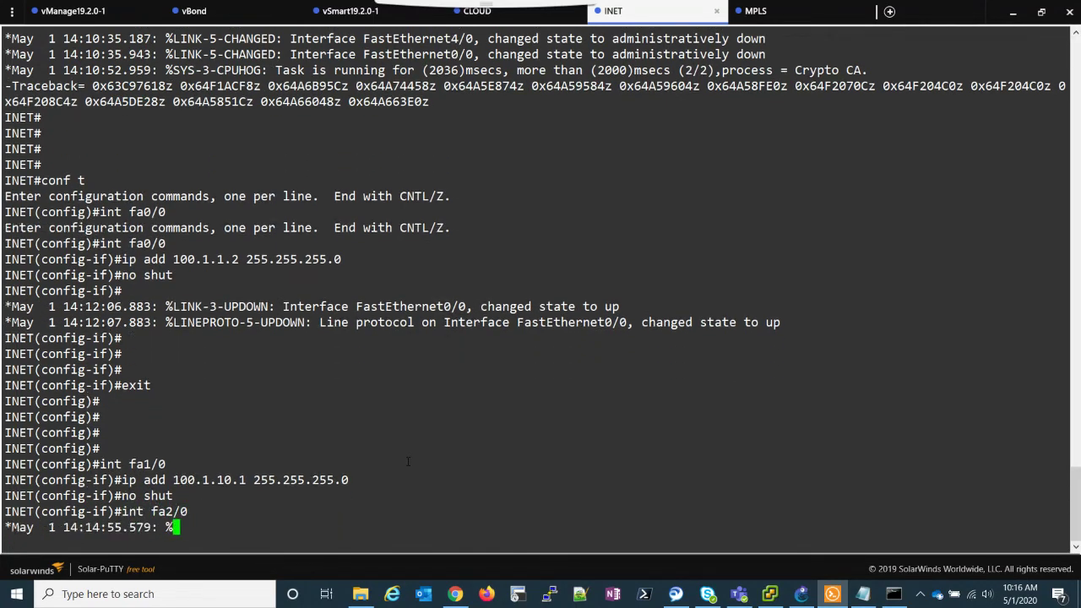
{"action": "key", "text": "Return"}
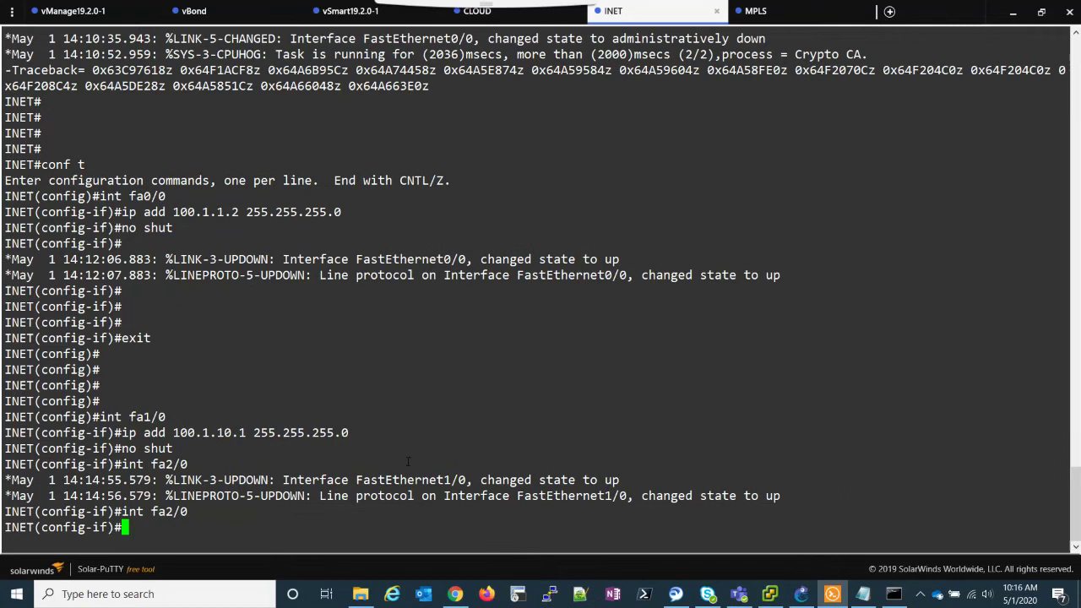
{"action": "key", "text": "Up"}
{"action": "key", "text": "Up"}
{"action": "key", "text": "Up"}
{"action": "key", "text": "Left"}
{"action": "key", "text": "Left"}
{"action": "key", "text": "Left"}
{"action": "key", "text": "Left"}
{"action": "key", "text": "Left"}
{"action": "key", "text": "Left"}
{"action": "key", "text": "Left"}
{"action": "key", "text": "Left"}
{"action": "key", "text": "Left"}
{"action": "key", "text": "Left"}
{"action": "key", "text": "Left"}
{"action": "key", "text": "Left"}
{"action": "key", "text": "Left"}
{"action": "key", "text": "Left"}
{"action": "key", "text": "Left"}
{"action": "key", "text": "Left"}
{"action": "key", "text": "Left"}
{"action": "key", "text": "Left"}
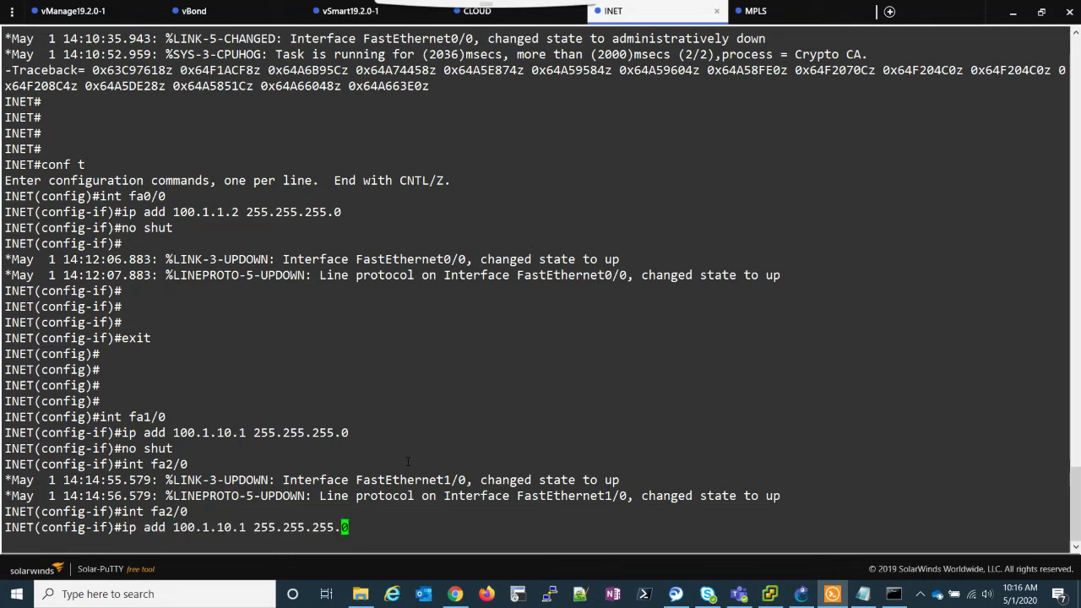
{"action": "key", "text": "Right"}
{"action": "key", "text": "BackSpace"}
{"action": "type", "text": "2"}
{"action": "key", "text": "Return"}
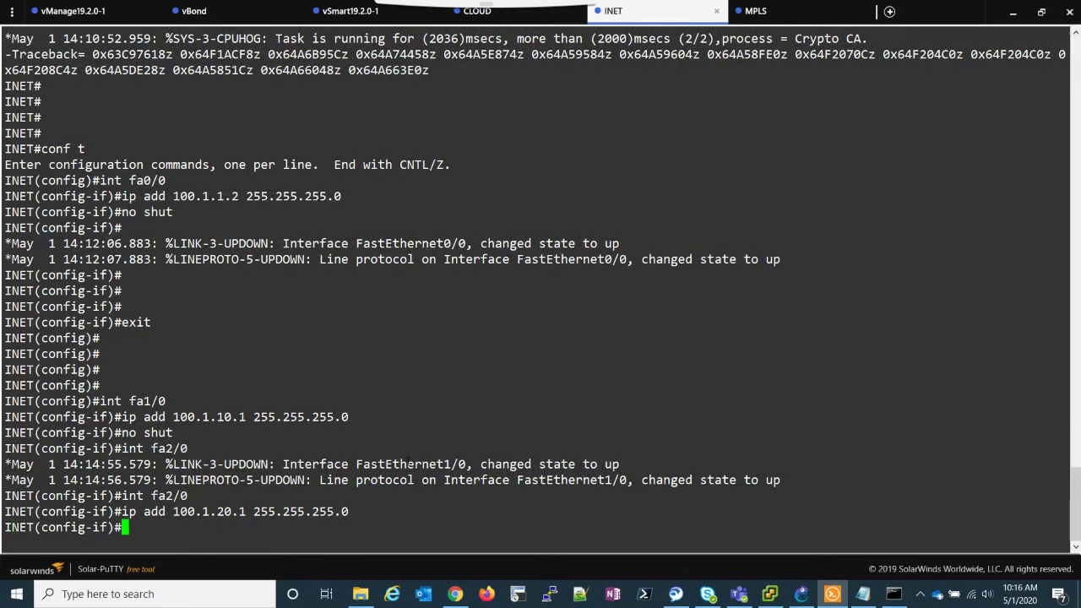
{"action": "type", "text": "no shut"}
{"action": "key", "text": "Return"}
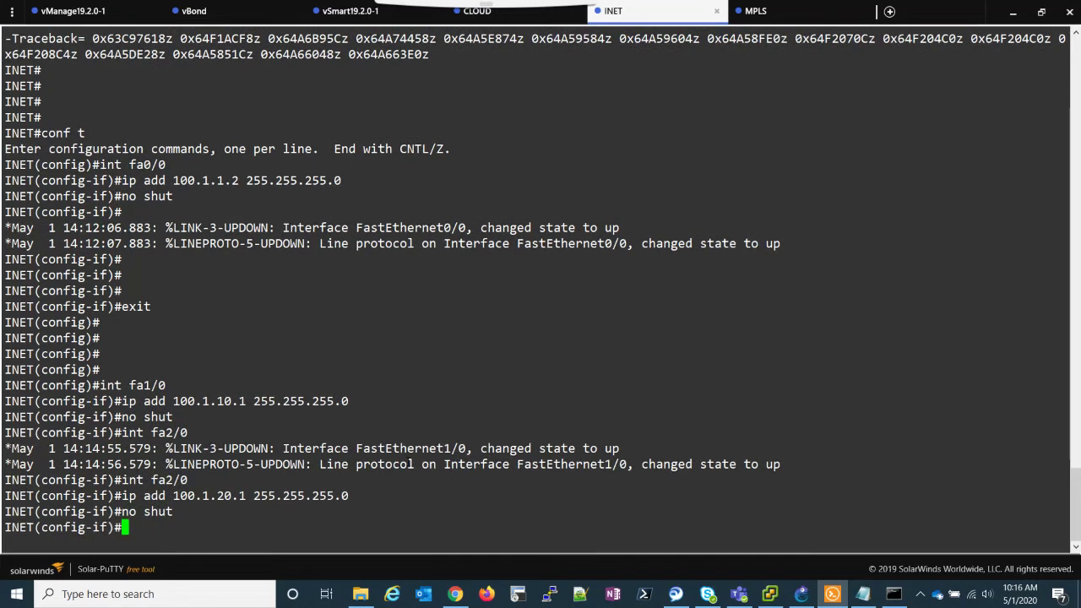
Step: Address INET's FastEthernet3/0 as 100.1.30.1 255.255.255.0, enable it and exit the interface
{"action": "type", "text": "int fa3/0"}
{"action": "key", "text": "Return"}
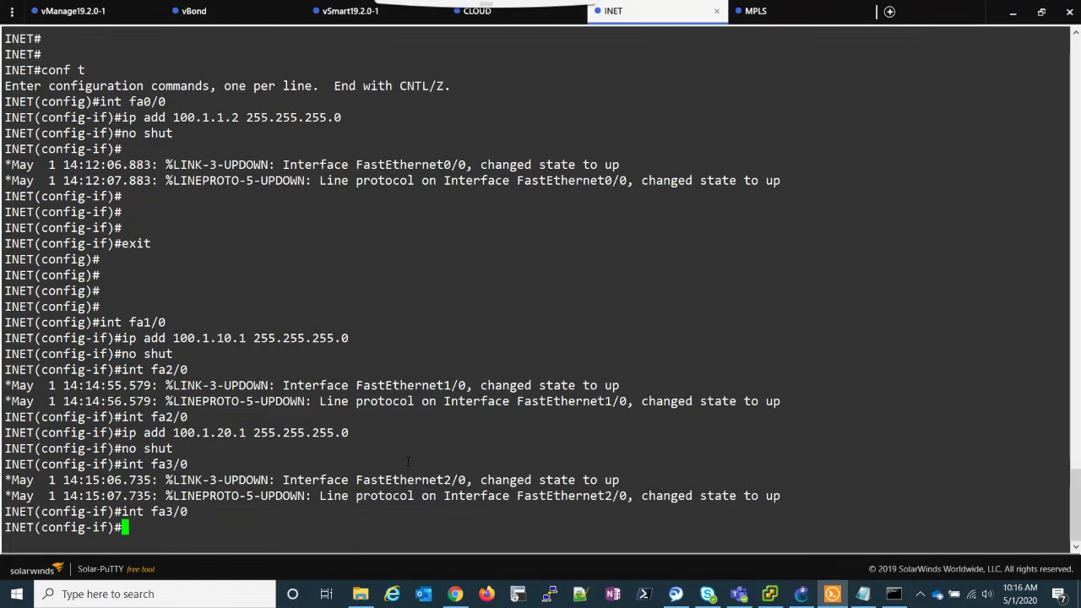
{"action": "key", "text": "Up"}
{"action": "key", "text": "Up"}
{"action": "key", "text": "Up"}
{"action": "key", "text": "Left"}
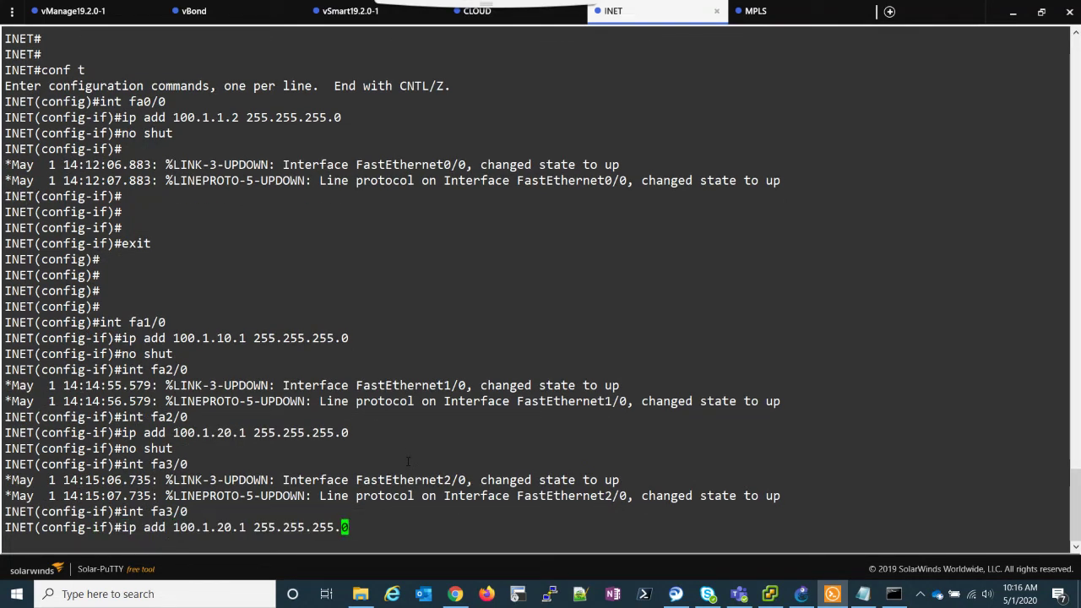
{"action": "key", "text": "Left"}
{"action": "key", "text": "Left"}
{"action": "key", "text": "Left"}
{"action": "key", "text": "Left"}
{"action": "key", "text": "Left"}
{"action": "key", "text": "Left"}
{"action": "key", "text": "Left"}
{"action": "key", "text": "Left"}
{"action": "key", "text": "Left"}
{"action": "key", "text": "Left"}
{"action": "key", "text": "Left"}
{"action": "key", "text": "Left"}
{"action": "key", "text": "Left"}
{"action": "key", "text": "Left"}
{"action": "key", "text": "Left"}
{"action": "key", "text": "Left"}
{"action": "key", "text": "BackSpace"}
{"action": "type", "text": "3"}
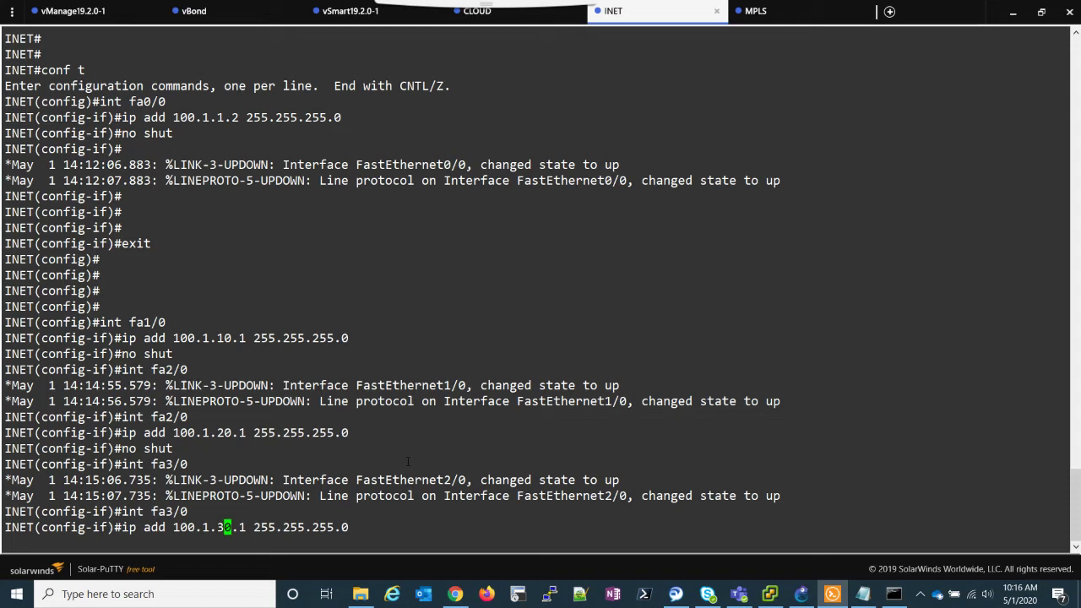
{"action": "key", "text": "Return"}
{"action": "type", "text": "no shut"}
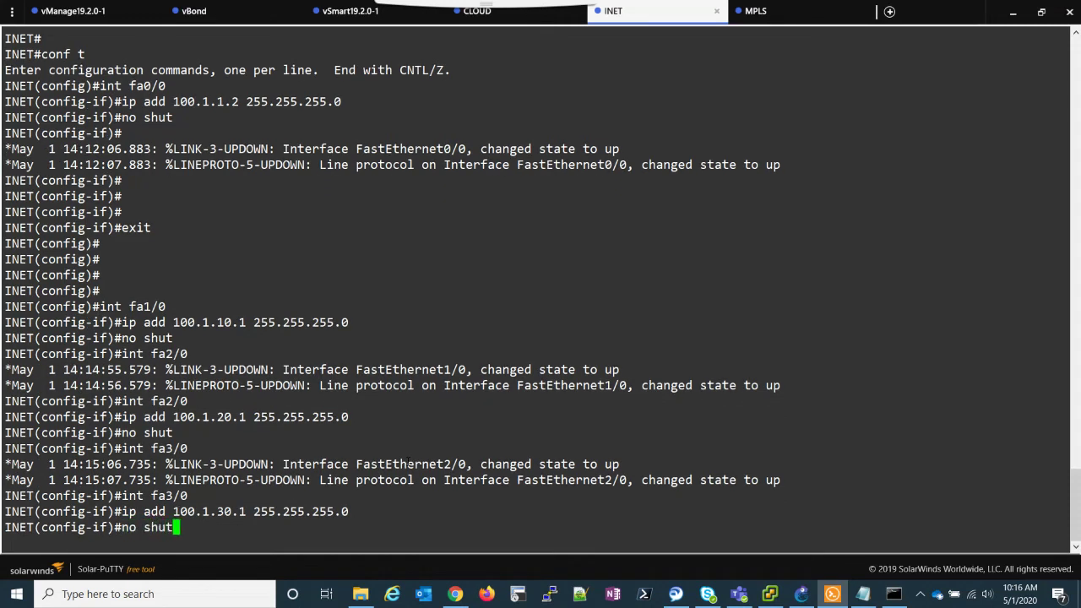
{"action": "key", "text": "Return"}
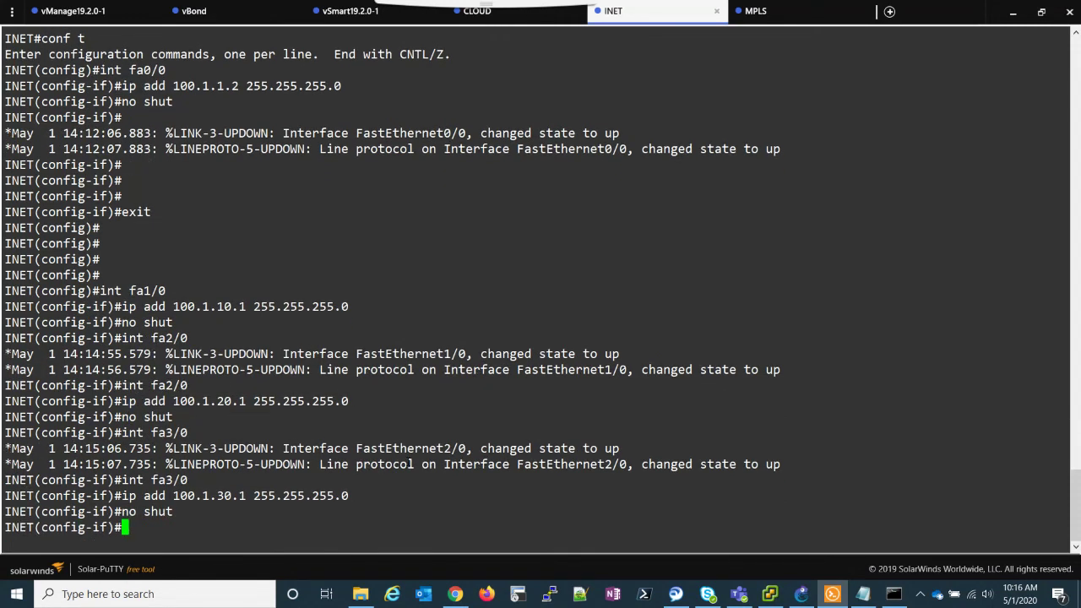
{"action": "type", "text": "exit"}
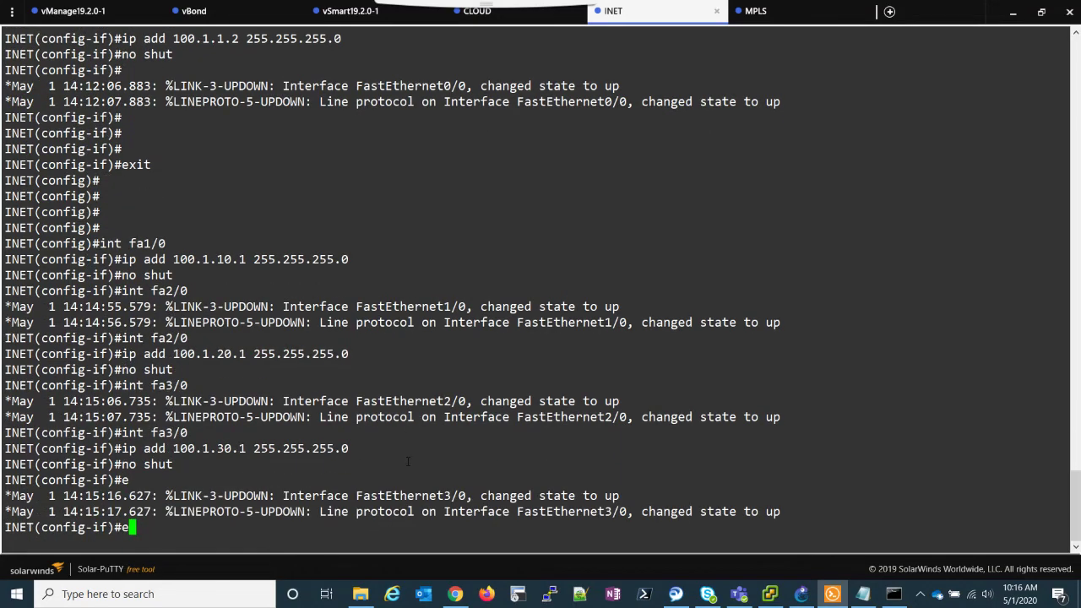
{"action": "key", "text": "Return"}
{"action": "key", "text": "Return"}
{"action": "key", "text": "Return"}
Step: Add default route 0.0.0.0 0.0.0.0 via 100.1.1.1 on INET and end configuration
{"action": "type", "text": "ip"}
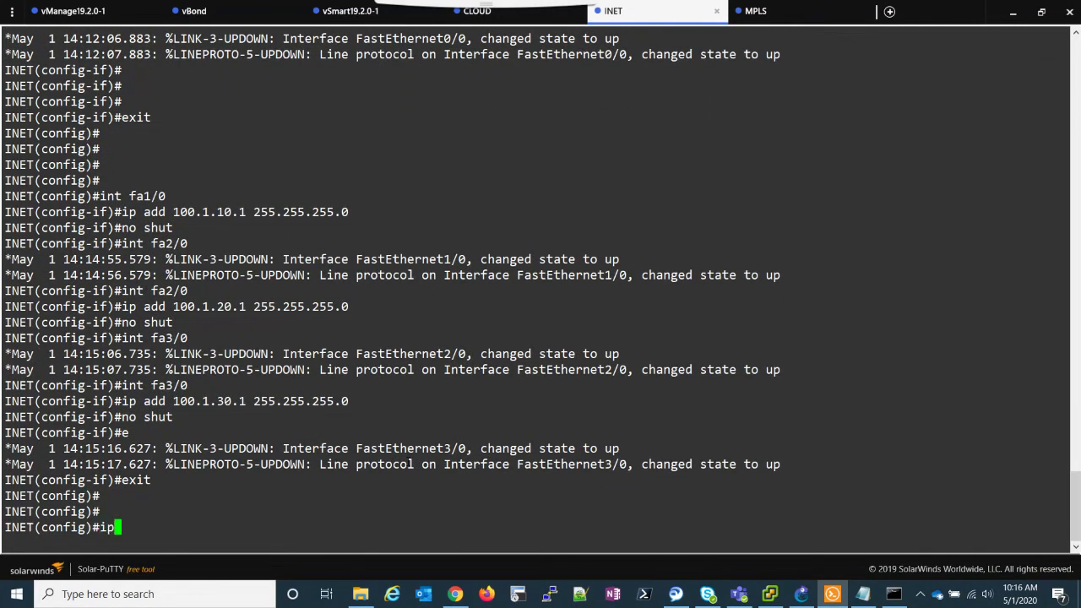
{"action": "type", "text": " route 0.0.0.0 "}
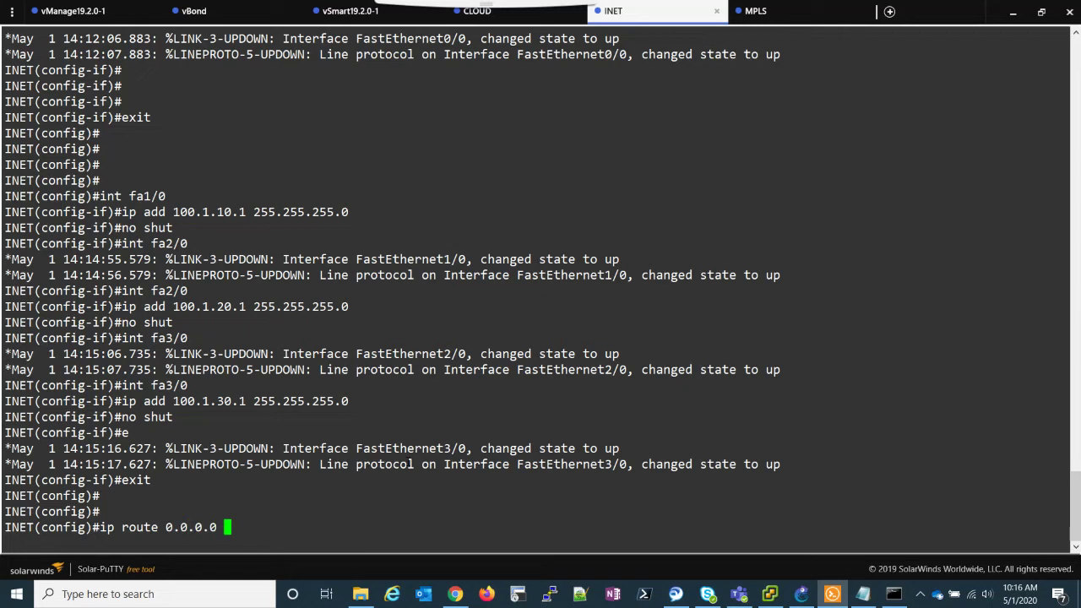
{"action": "type", "text": "0.0.0.0."}
{"action": "key", "text": "BackSpace"}
{"action": "type", "text": "100.1.1.1"}
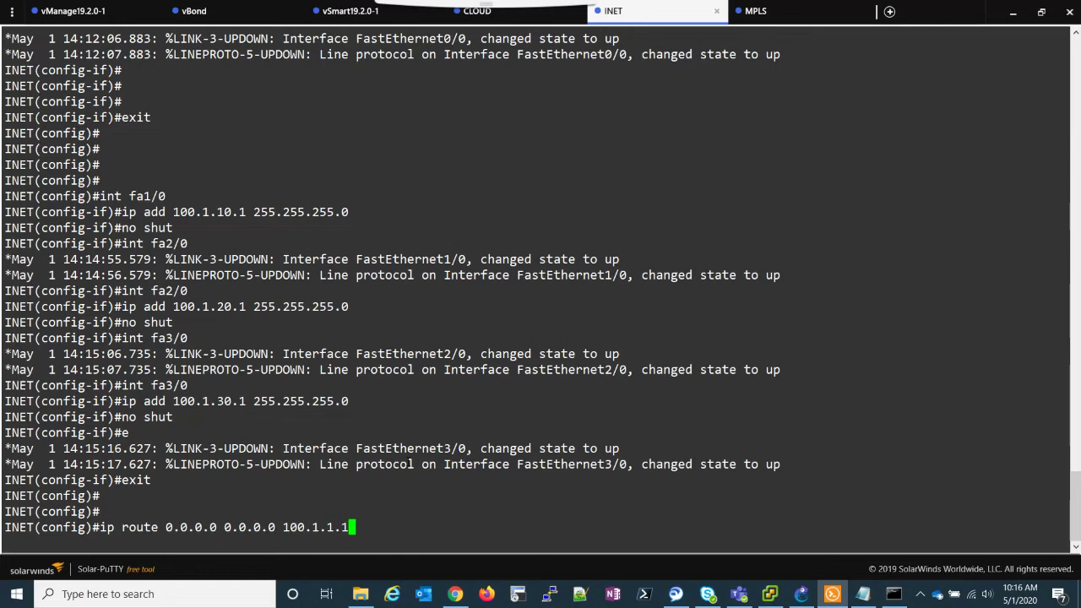
{"action": "key", "text": "Return"}
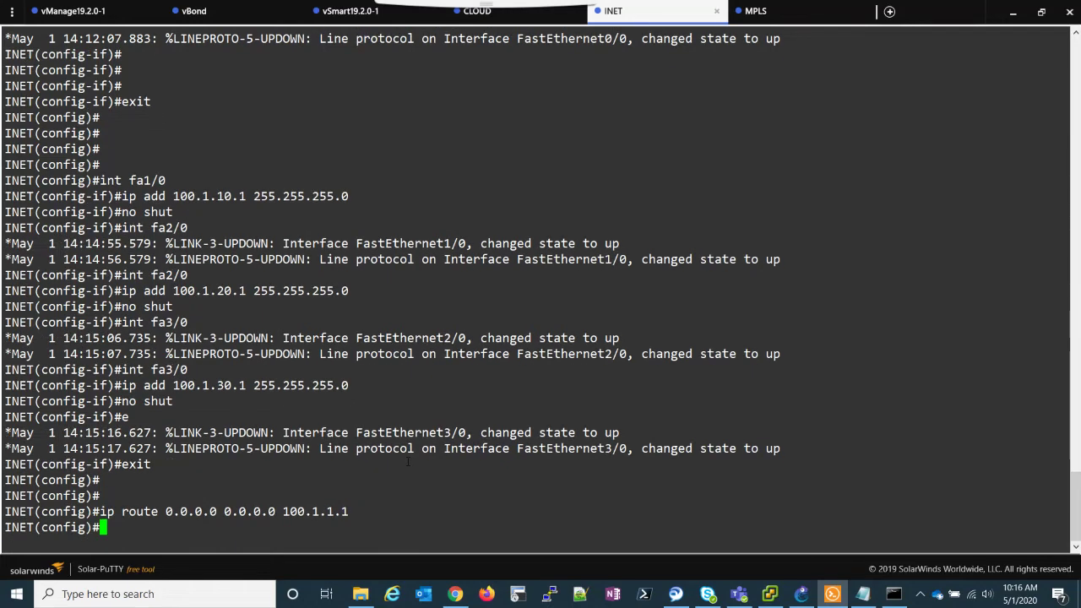
{"action": "type", "text": "end"}
{"action": "key", "text": "Return"}
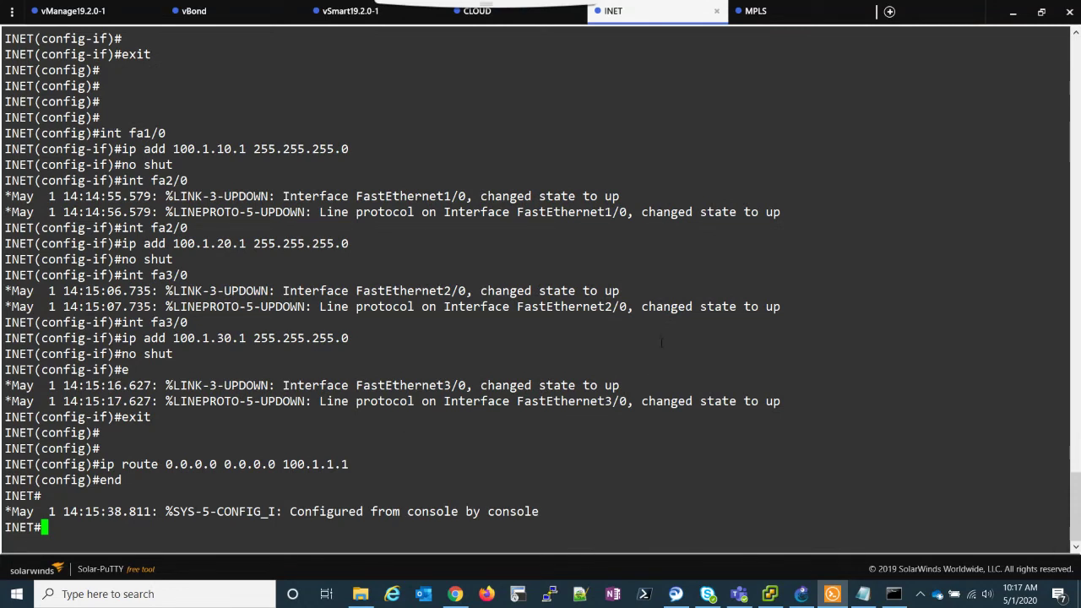
Step: Link MPLS FastEthernet1/0, 2/0 and 3/0 to vEdge-1 Ge0/1, vEdge-2 and vEdge-3
{"action": "left_click", "coordinate": [800, 594]}
{"action": "left_click", "coordinate": [17, 261]}
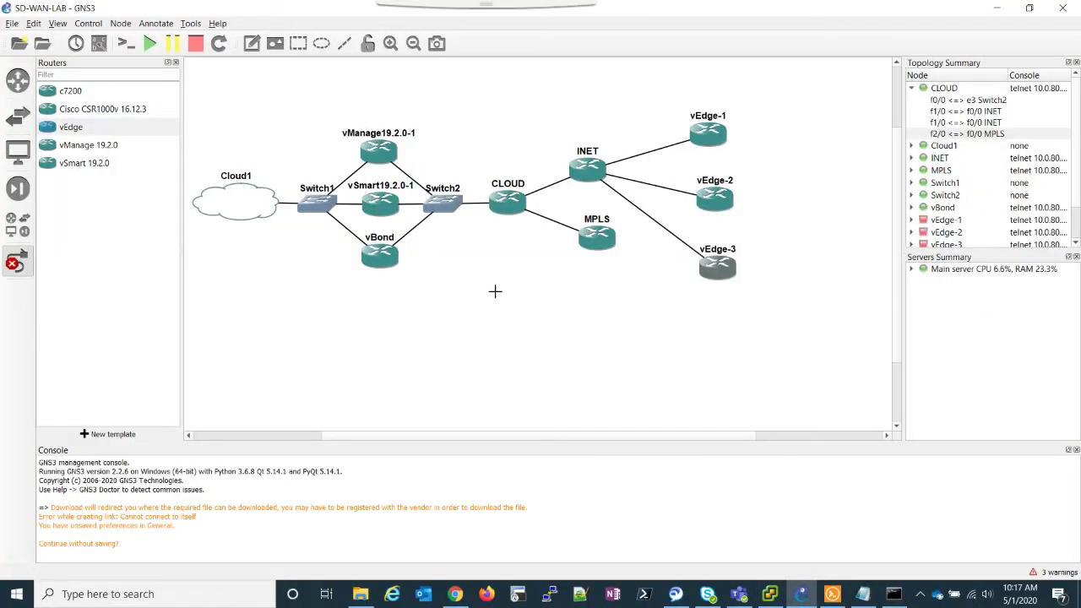
{"action": "left_click", "coordinate": [600, 238]}
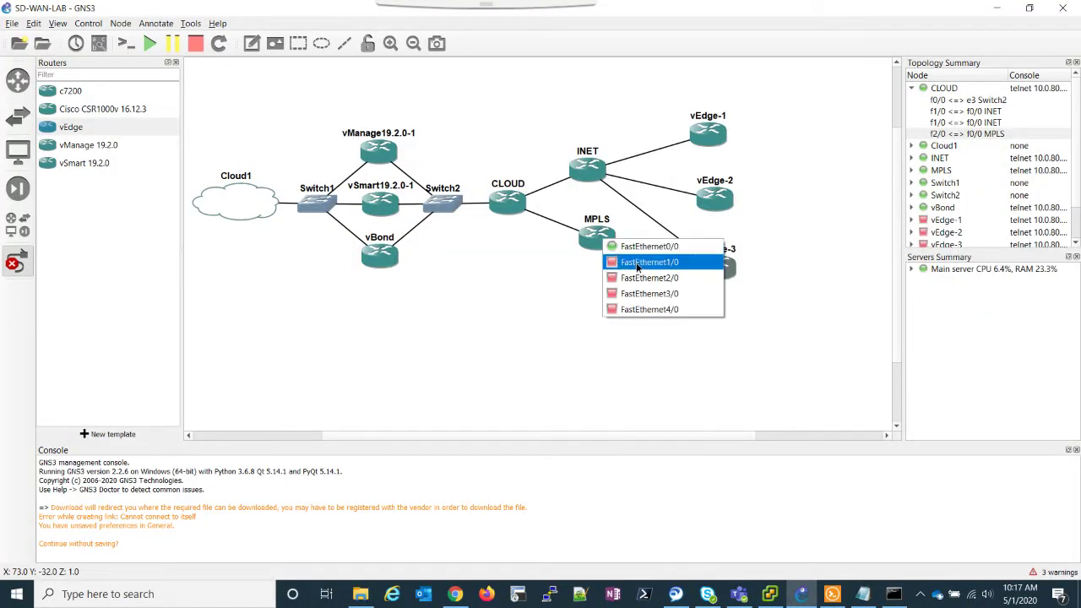
{"action": "left_click", "coordinate": [639, 263]}
{"action": "left_click", "coordinate": [695, 141]}
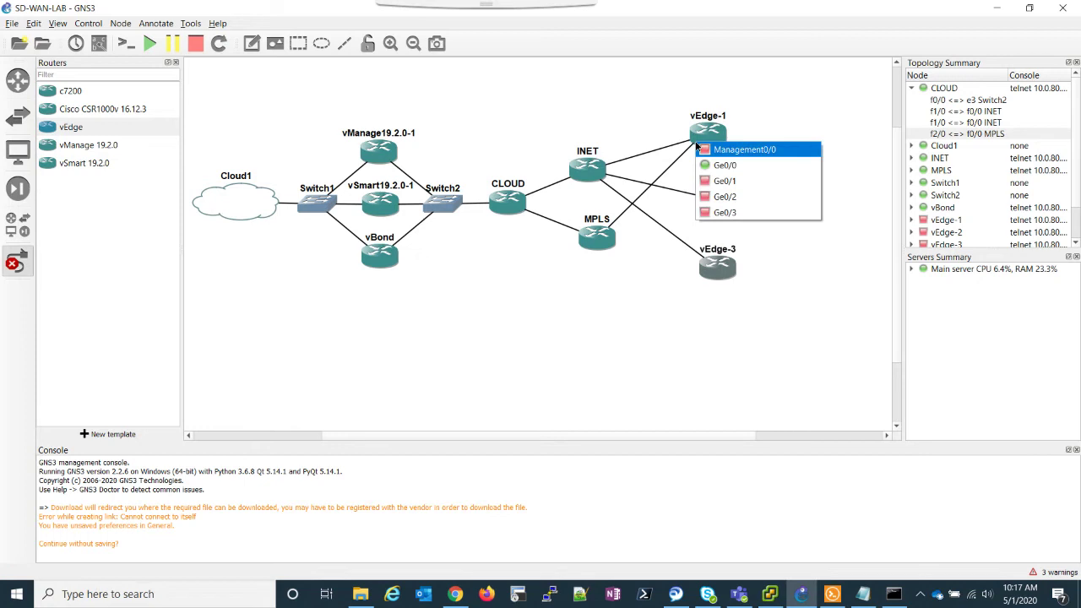
{"action": "left_click", "coordinate": [724, 181]}
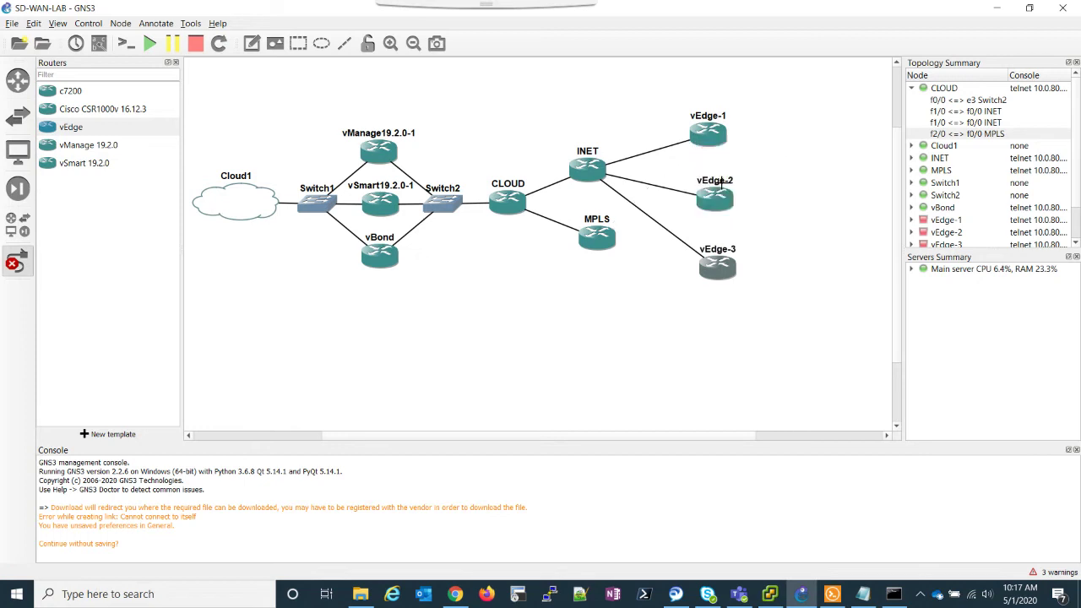
{"action": "left_click", "coordinate": [609, 240]}
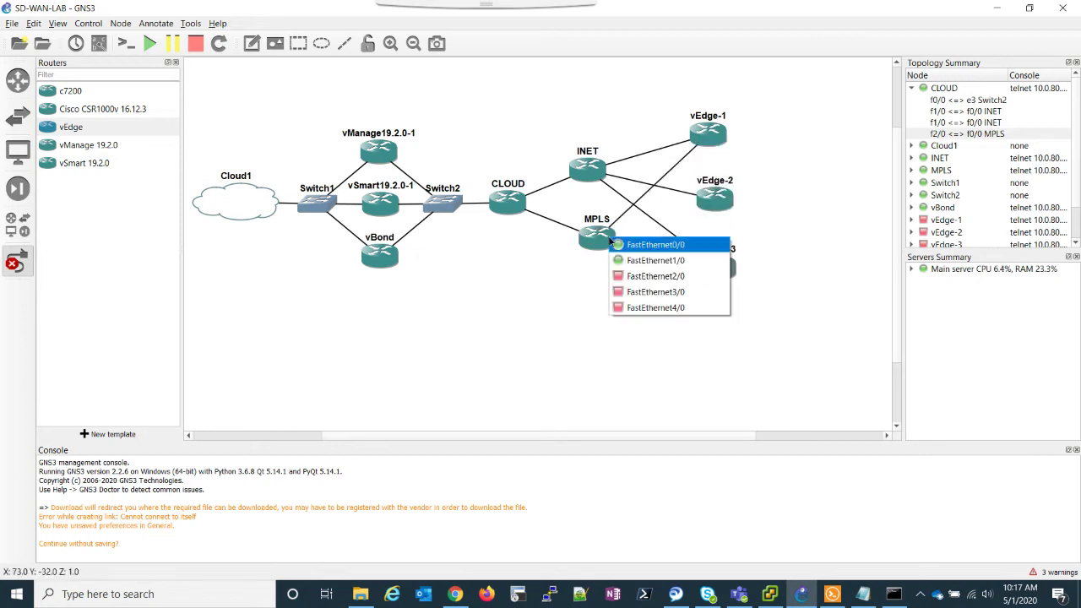
{"action": "left_click", "coordinate": [655, 276]}
{"action": "left_click", "coordinate": [708, 210]}
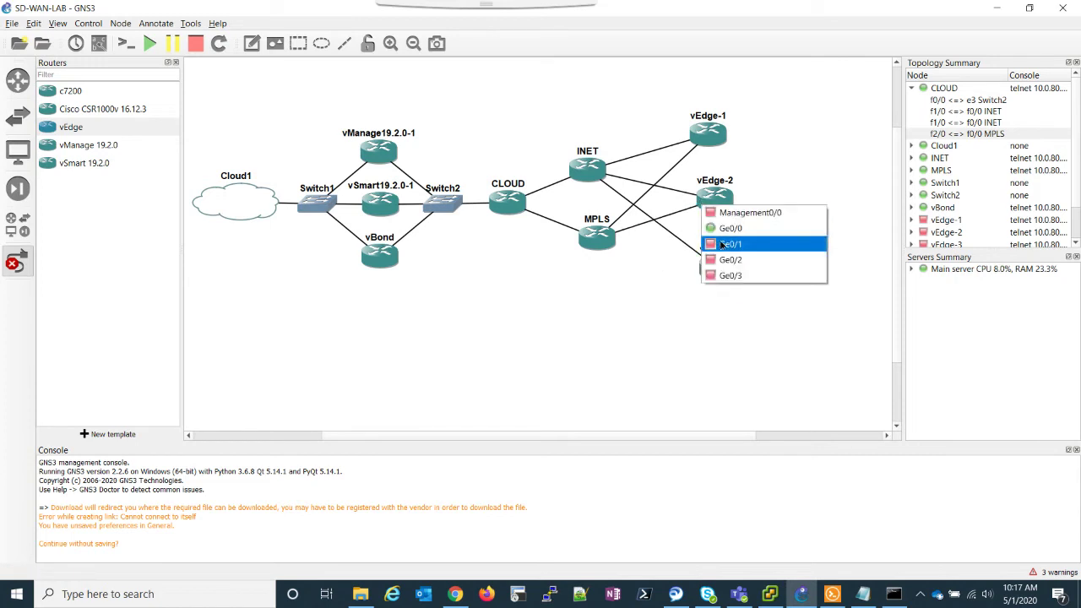
{"action": "left_click", "coordinate": [728, 228]}
{"action": "left_click", "coordinate": [609, 240]}
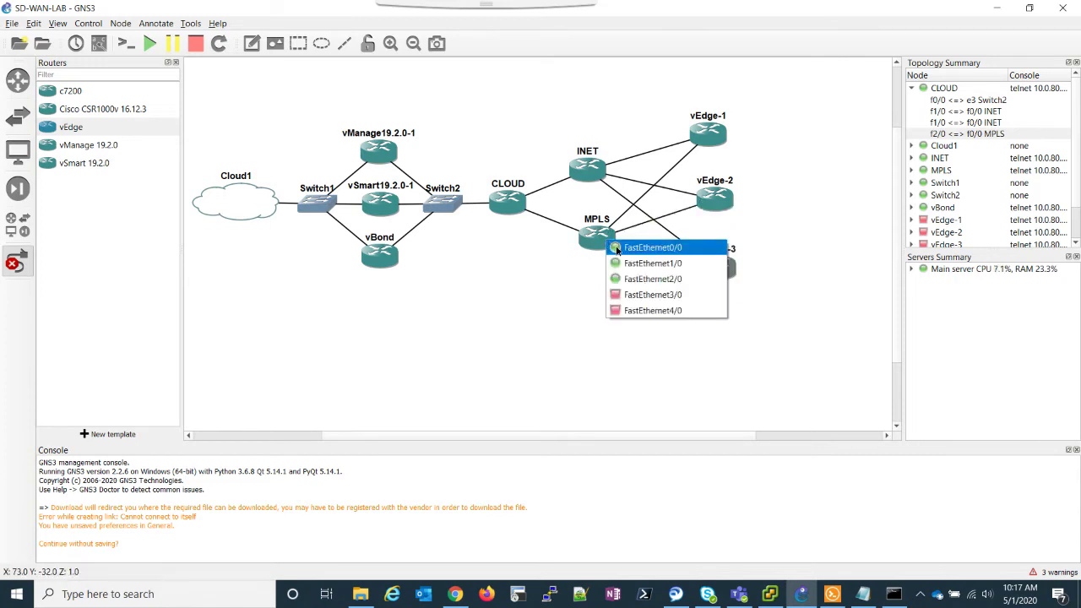
{"action": "left_click", "coordinate": [639, 294]}
{"action": "left_click", "coordinate": [713, 271]}
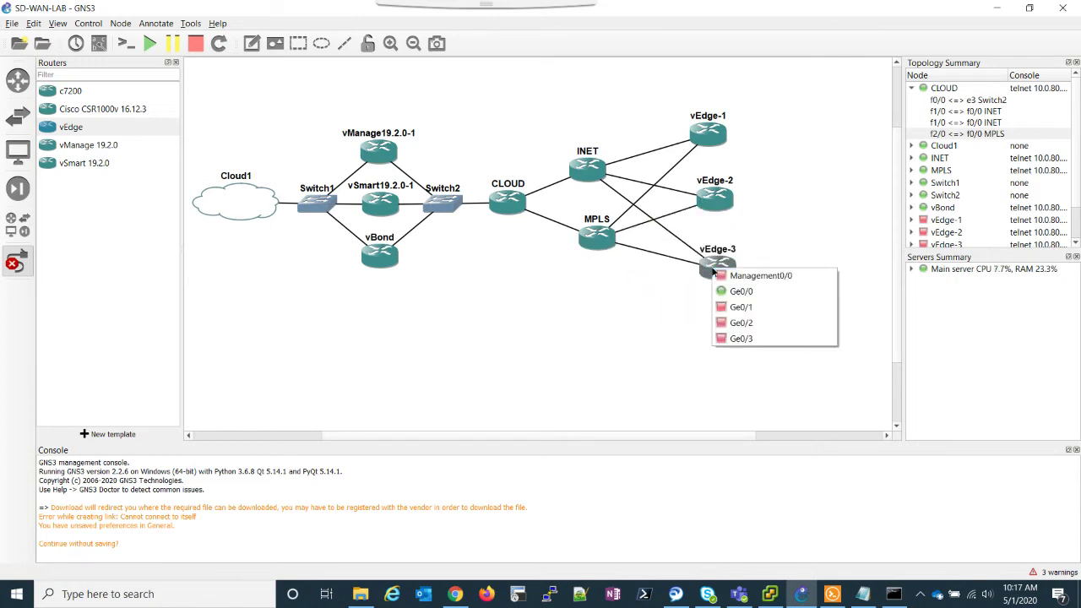
{"action": "left_click", "coordinate": [736, 291]}
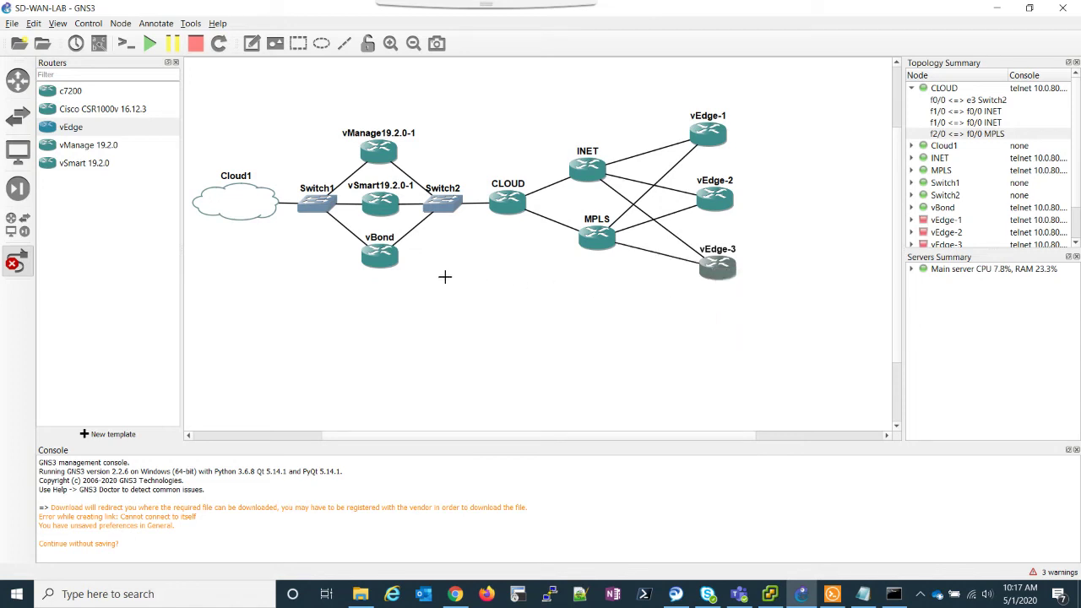
{"action": "left_click", "coordinate": [27, 263]}
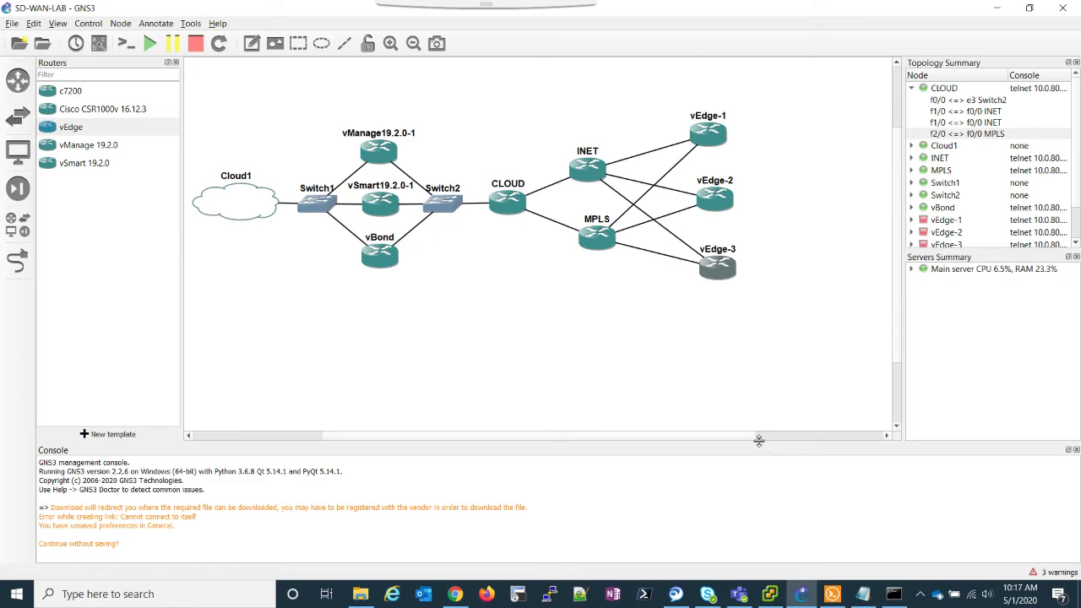
Step: In the MPLS console, enter config mode and set fa1/0 to 172.16.1.1 255.255.255.0, enabled
{"action": "left_click", "coordinate": [831, 593]}
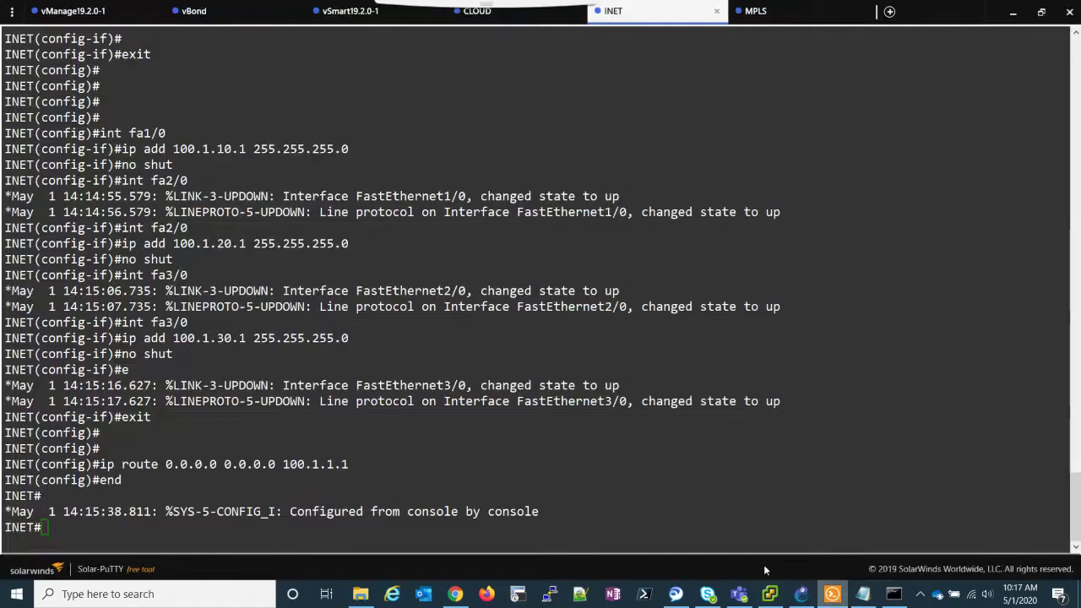
{"action": "left_click", "coordinate": [777, 12]}
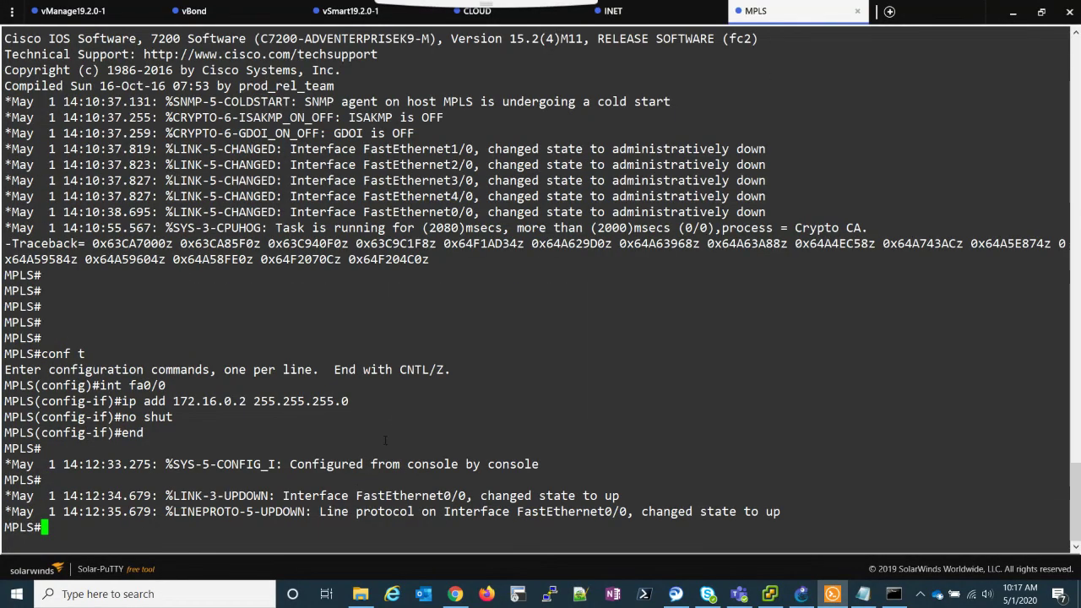
{"action": "key", "text": "Return"}
{"action": "key", "text": "Return"}
{"action": "key", "text": "Return"}
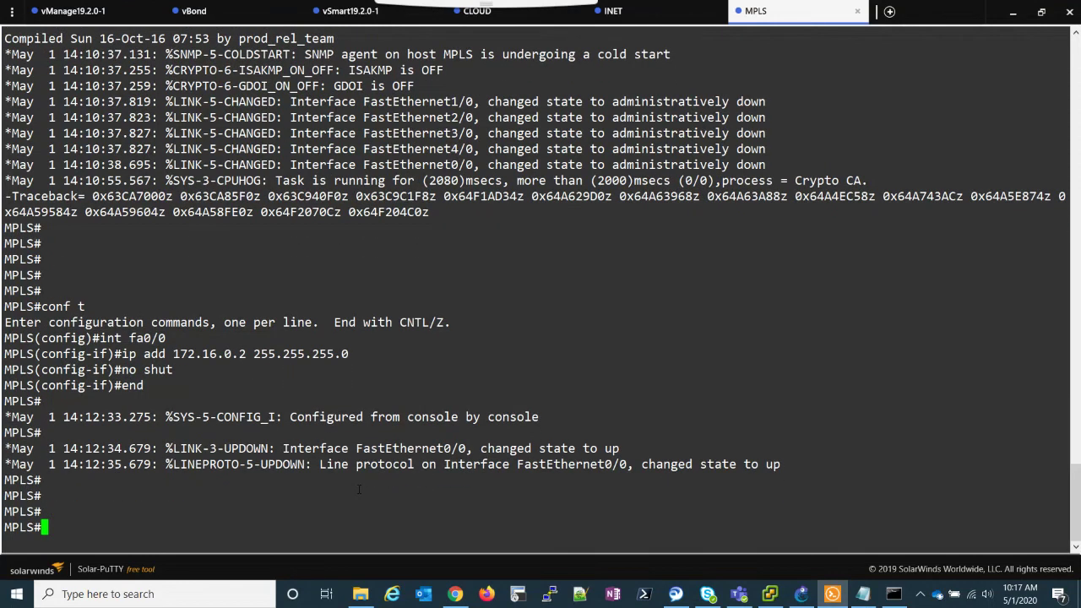
{"action": "type", "text": "conf t"}
{"action": "key", "text": "Return"}
{"action": "type", "text": "in"}
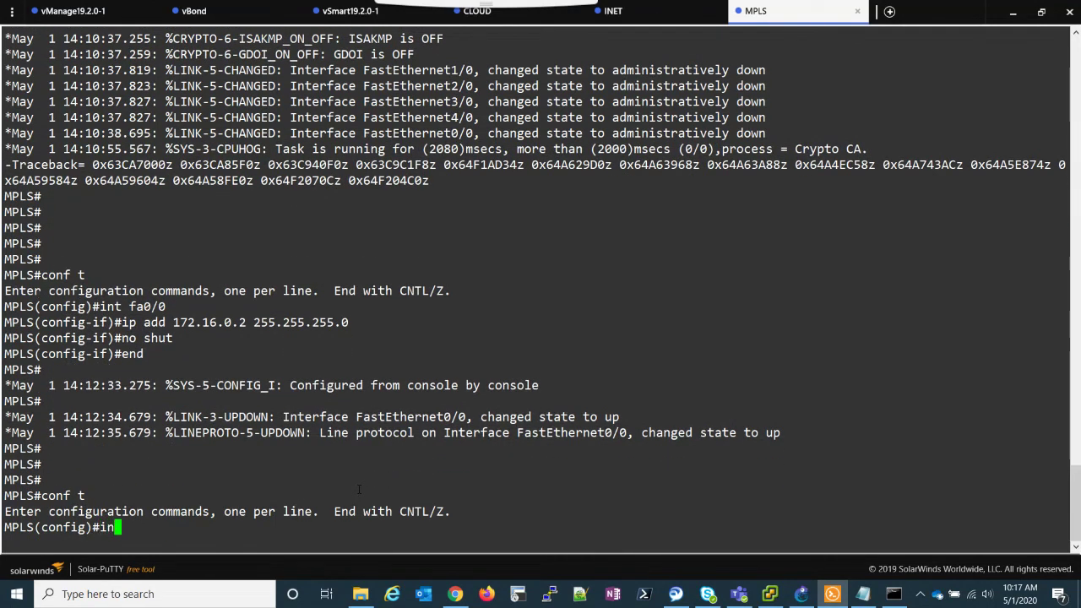
{"action": "type", "text": "t fa1/0"}
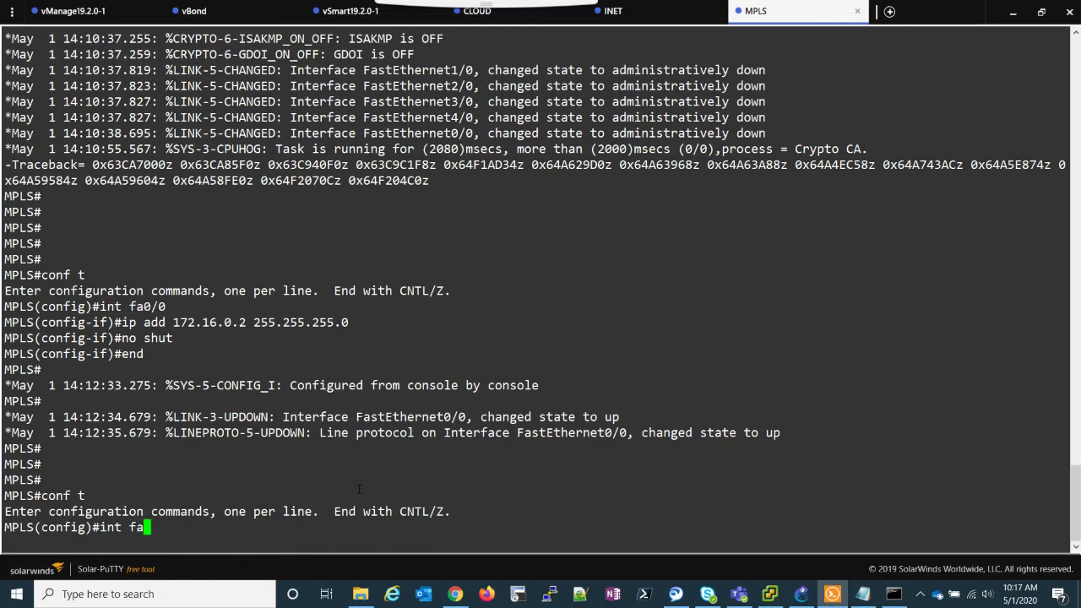
{"action": "key", "text": "Return"}
{"action": "type", "text": "ip add"}
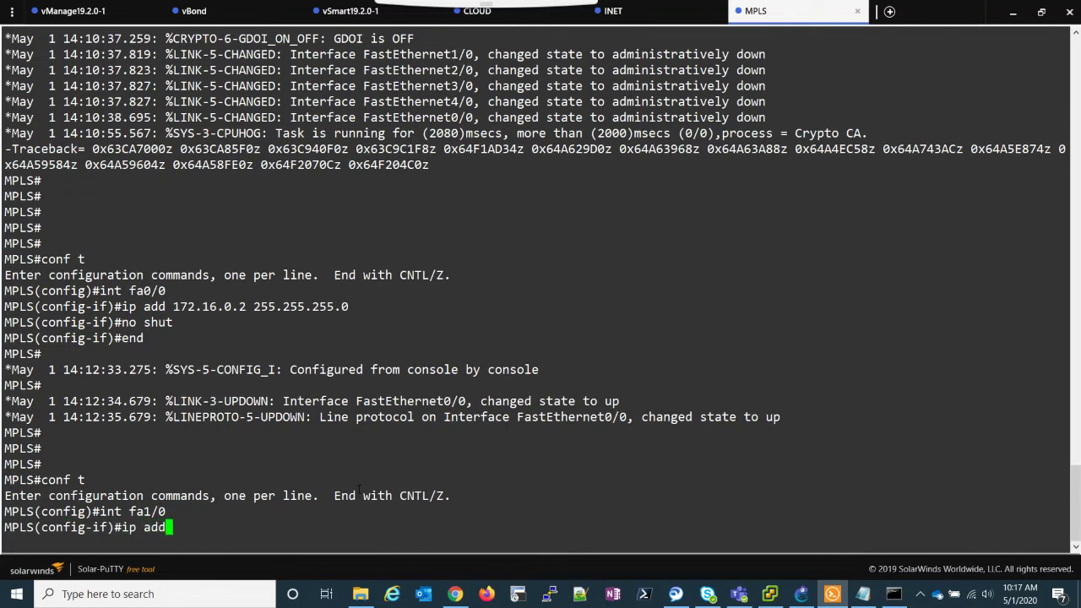
{"action": "type", "text": " 172.16.1.1 255.255.255.0"}
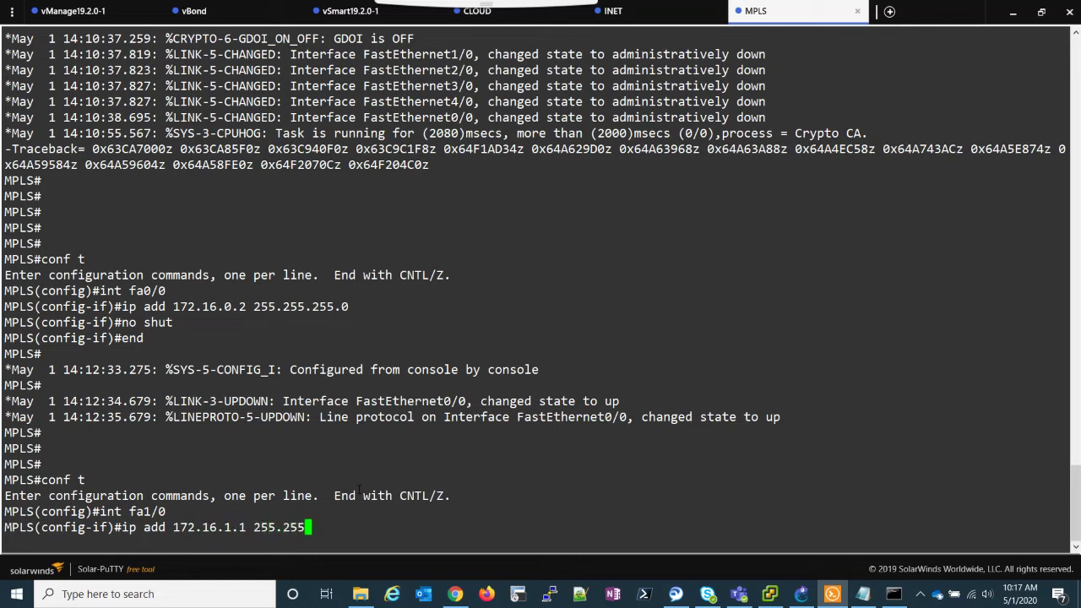
{"action": "key", "text": "Return"}
{"action": "type", "text": "no shut"}
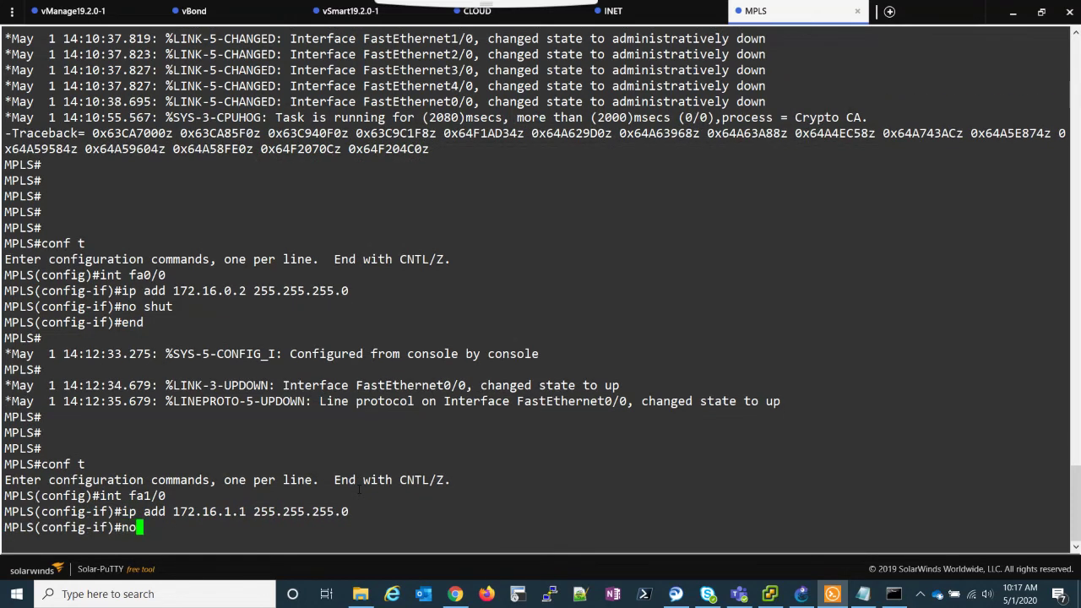
{"action": "key", "text": "Return"}
Step: Give fa2/0 the address 172.16.2.1 255.255.255.0 and bring it up
{"action": "type", "text": "int fa2/0"}
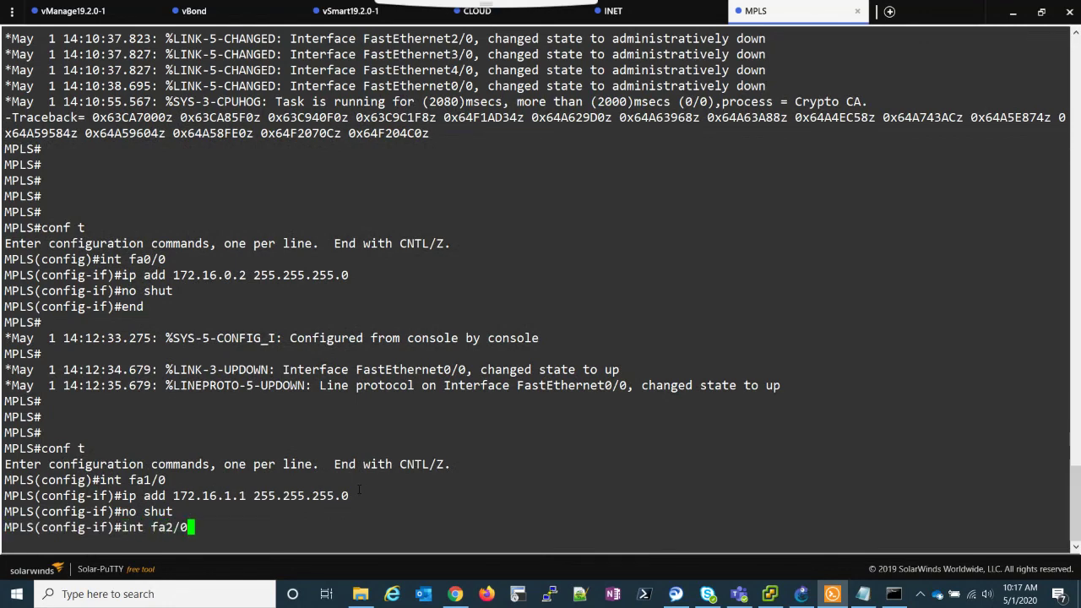
{"action": "key", "text": "Return"}
{"action": "type", "text": "no shut"}
{"action": "key", "text": "Up"}
{"action": "key", "text": "Up"}
{"action": "key", "text": "Up"}
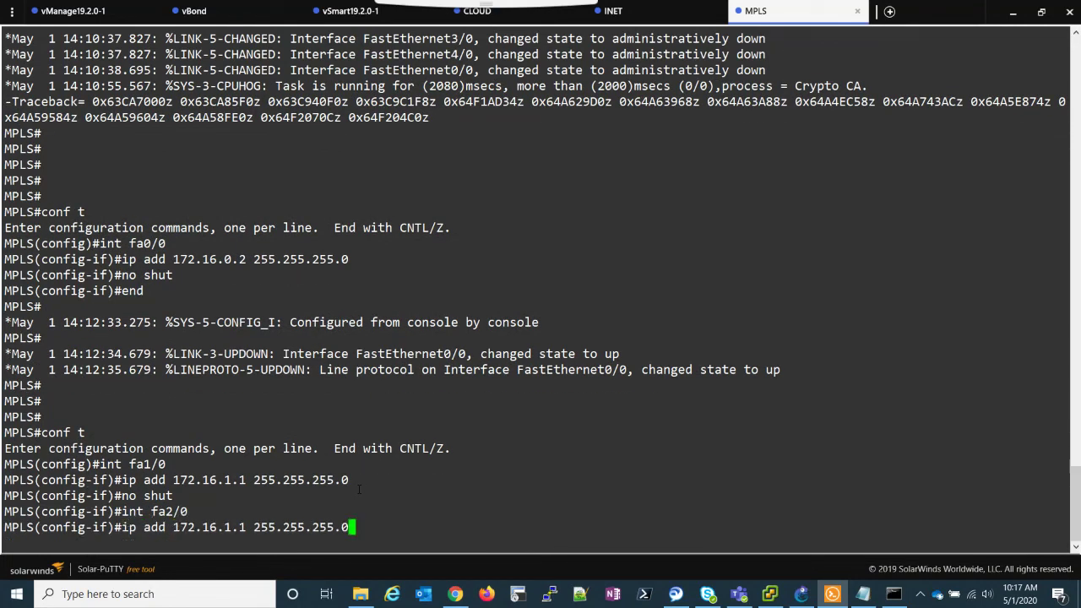
{"action": "key", "text": "Left"}
{"action": "key", "text": "Left"}
{"action": "key", "text": "Left"}
{"action": "key", "text": "Left"}
{"action": "key", "text": "Left"}
{"action": "key", "text": "Left"}
{"action": "key", "text": "Left"}
{"action": "key", "text": "Left"}
{"action": "key", "text": "Left"}
{"action": "key", "text": "Left"}
{"action": "key", "text": "Left"}
{"action": "key", "text": "Left"}
{"action": "key", "text": "Left"}
{"action": "key", "text": "Left"}
{"action": "key", "text": "Left"}
{"action": "key", "text": "Left"}
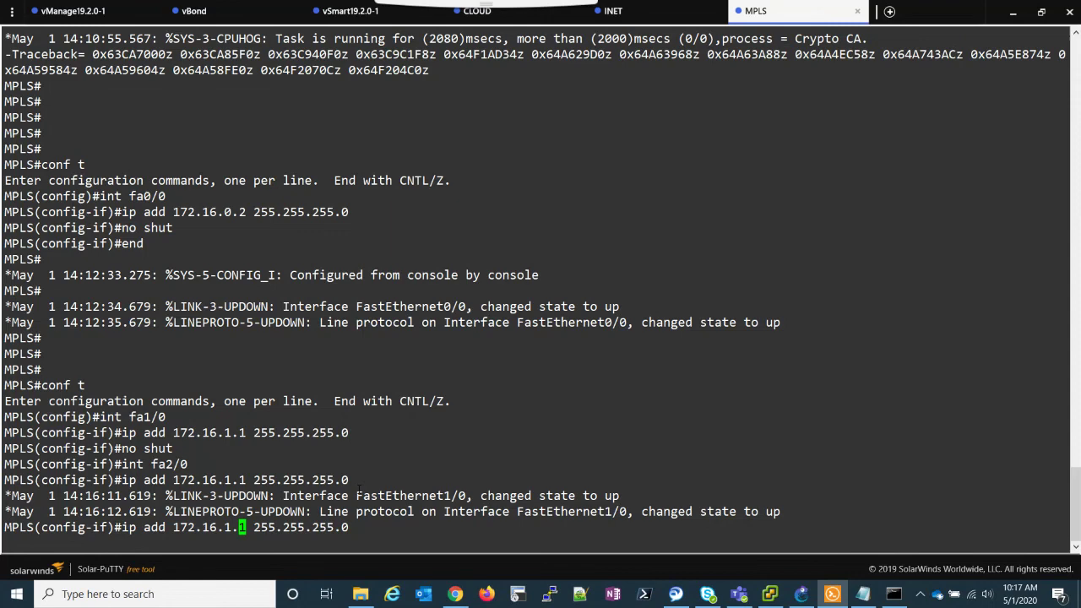
{"action": "key", "text": "BackSpace"}
{"action": "type", "text": "2"}
{"action": "key", "text": "Return"}
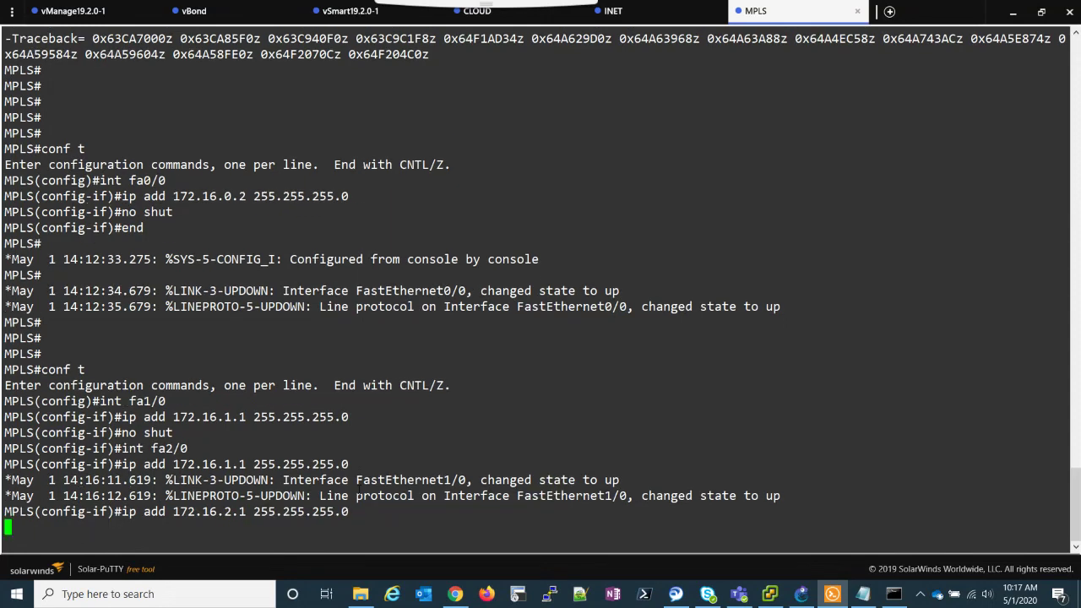
{"action": "type", "text": "no shut"}
{"action": "key", "text": "Return"}
Step: Give fa3/0 the address 172.16.3.1 255.255.255.0, bring it up, and exit configuration
{"action": "type", "text": "int fa3/0"}
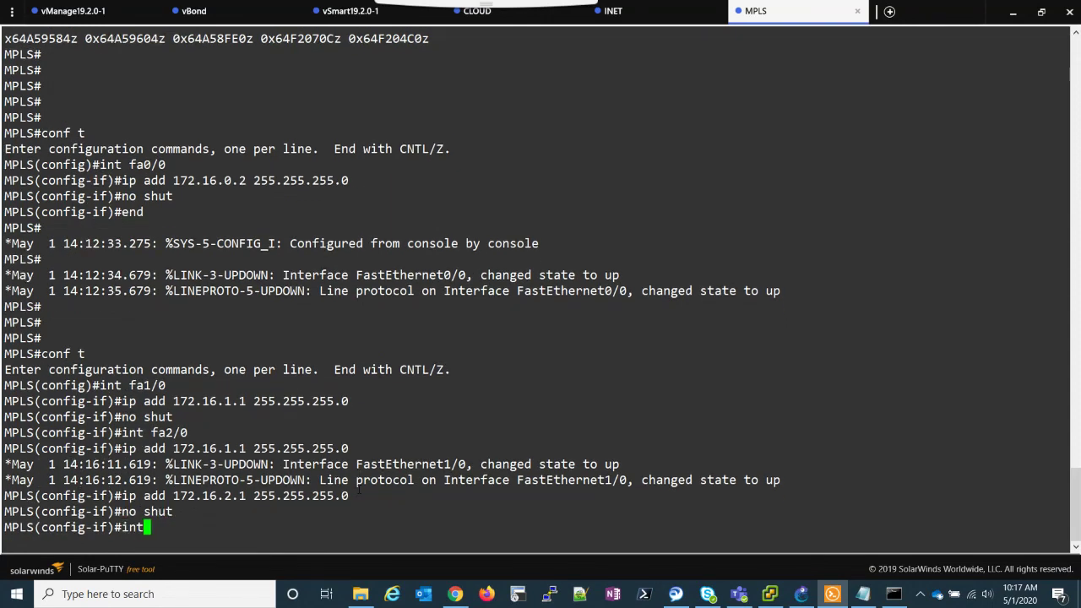
{"action": "key", "text": "Return"}
{"action": "key", "text": "Up"}
{"action": "key", "text": "Up"}
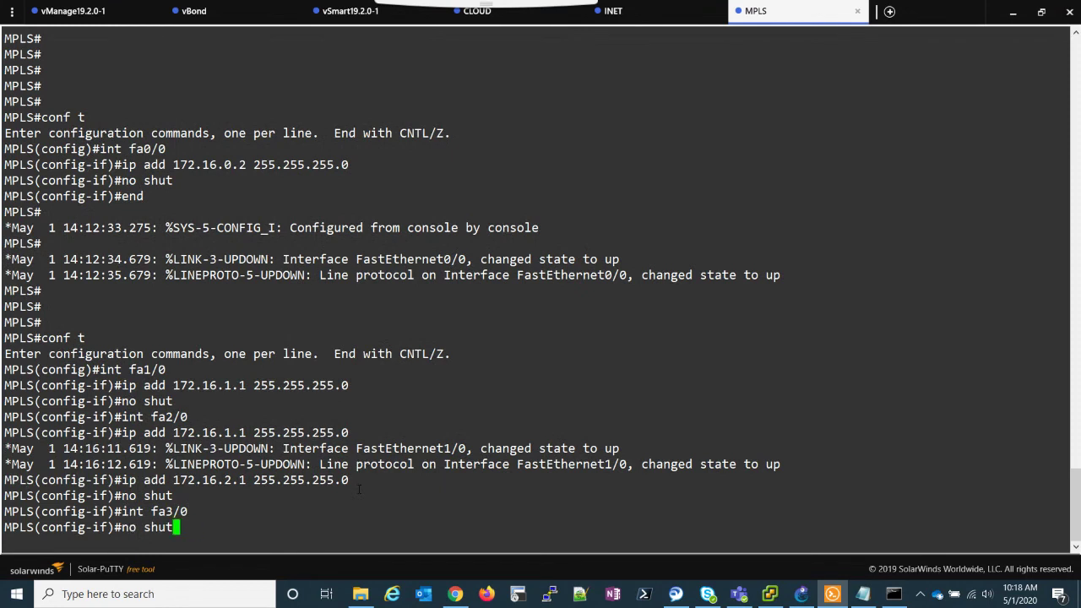
{"action": "key", "text": "Up"}
{"action": "key", "text": "Left"}
{"action": "key", "text": "Left"}
{"action": "key", "text": "Left"}
{"action": "key", "text": "Left"}
{"action": "key", "text": "Left"}
{"action": "key", "text": "Left"}
{"action": "key", "text": "Left"}
{"action": "key", "text": "Left"}
{"action": "key", "text": "Left"}
{"action": "key", "text": "Left"}
{"action": "key", "text": "Left"}
{"action": "key", "text": "Left"}
{"action": "key", "text": "Left"}
{"action": "key", "text": "Left"}
{"action": "key", "text": "Left"}
{"action": "key", "text": "Left"}
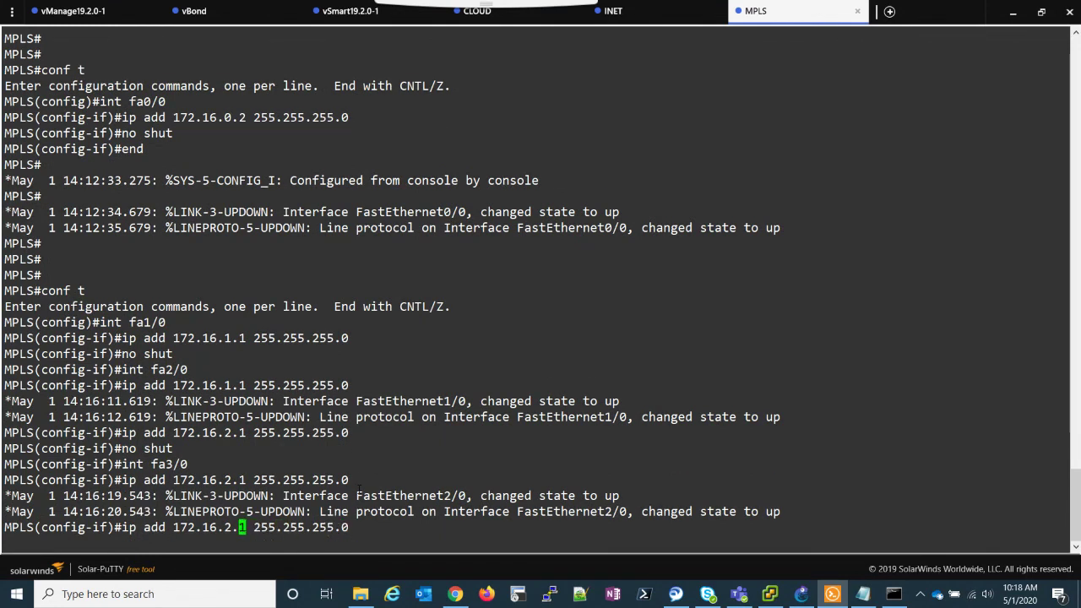
{"action": "key", "text": "BackSpace"}
{"action": "type", "text": "3"}
{"action": "key", "text": "Return"}
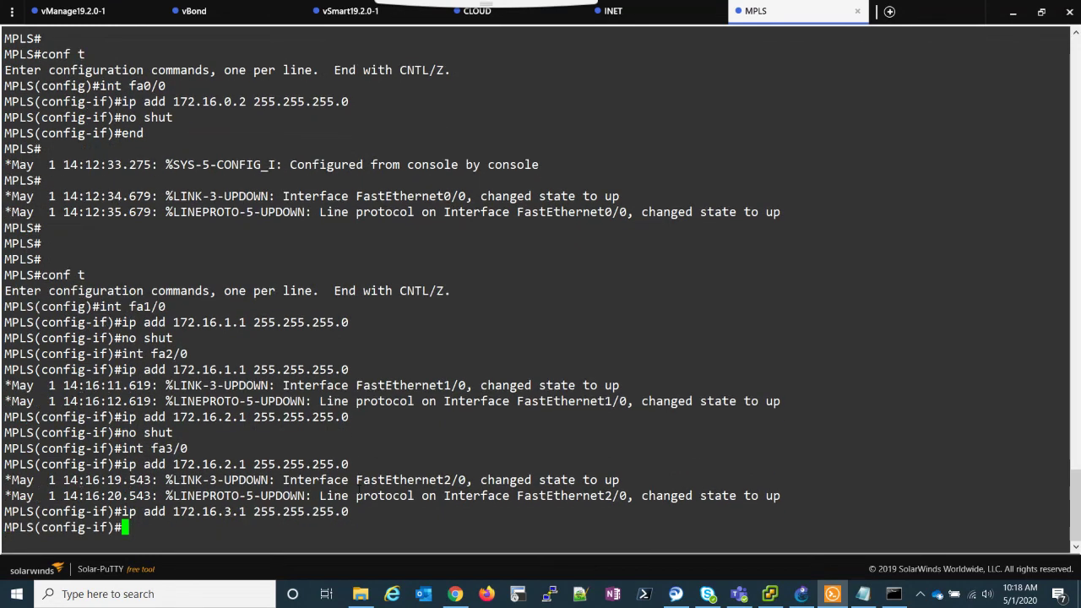
{"action": "type", "text": "no shut"}
{"action": "key", "text": "Return"}
{"action": "type", "text": "end"}
{"action": "key", "text": "Return"}
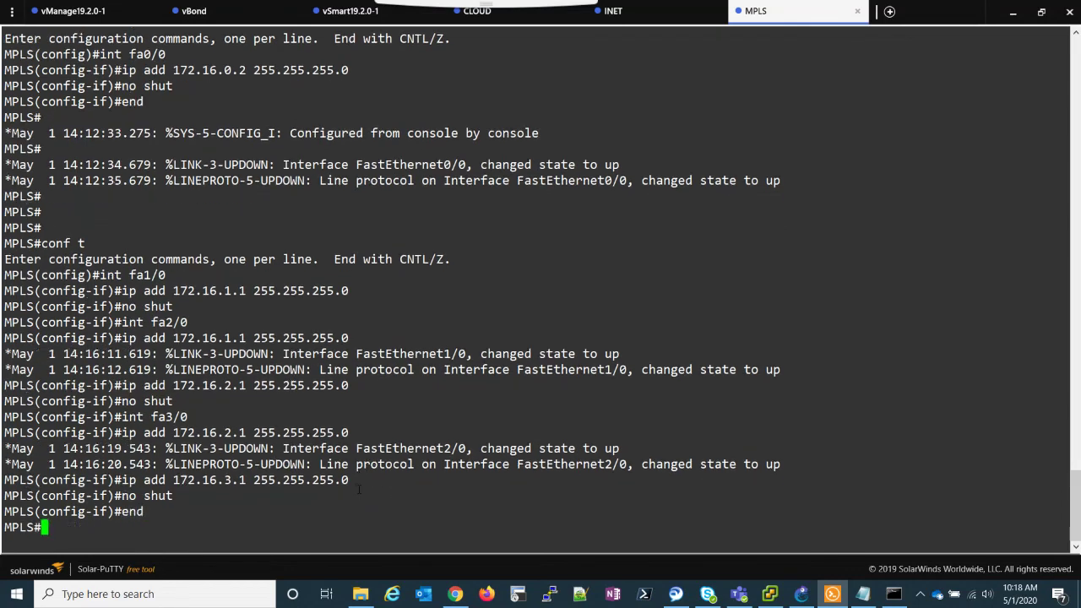
{"action": "key", "text": "Return"}
{"action": "key", "text": "Return"}
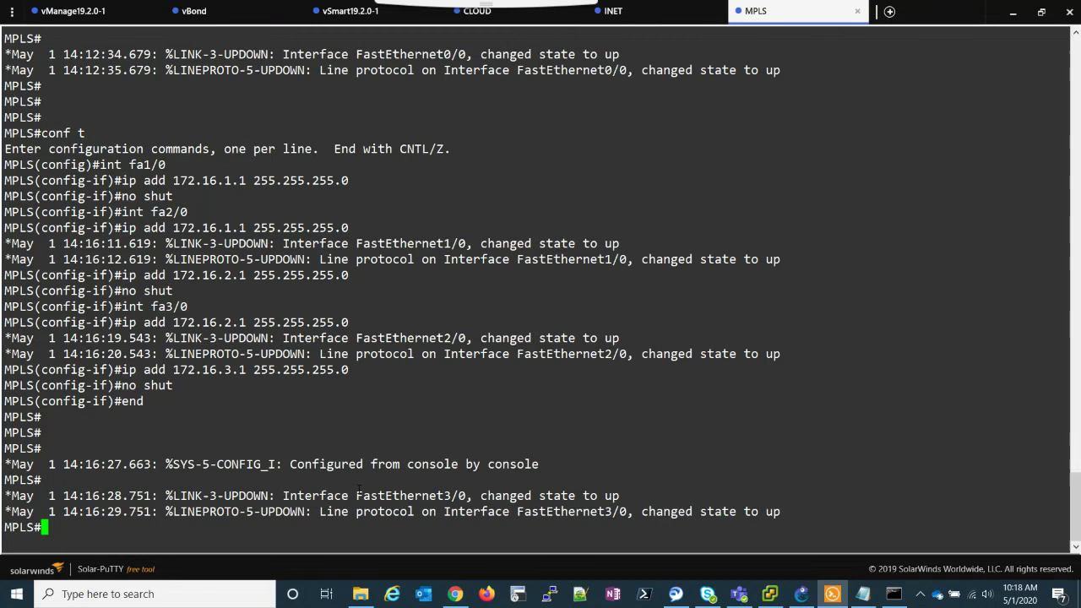
Step: Add MPLS default route 0.0.0.0 0.0.0.0 via 172.16.0.1, then return to the GNS3 topology
{"action": "key", "text": "Return"}
{"action": "key", "text": "Return"}
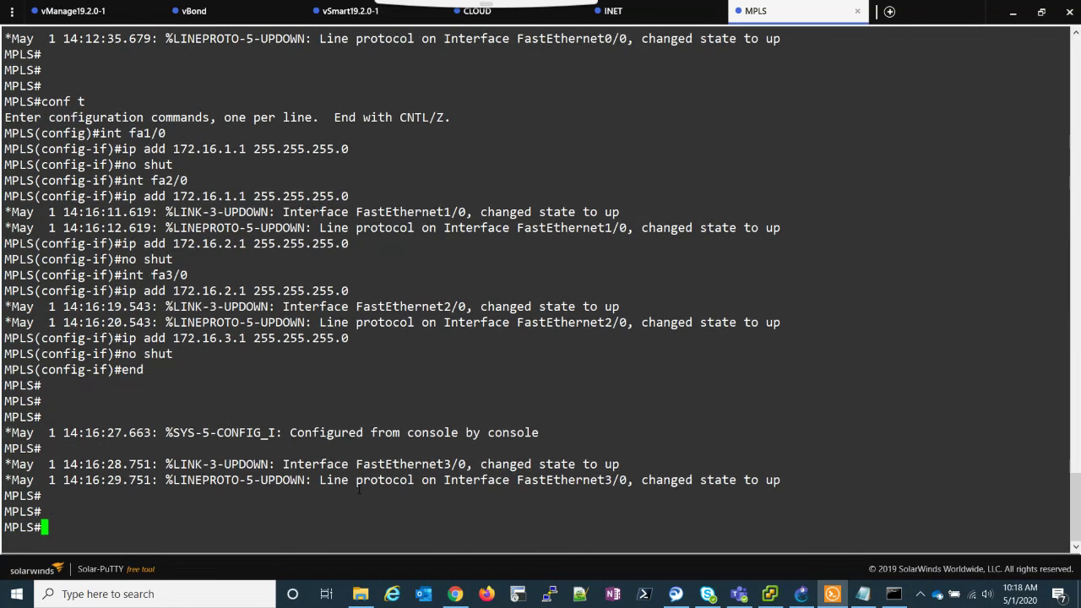
{"action": "type", "text": "conf t"}
{"action": "key", "text": "Return"}
{"action": "type", "text": "route"}
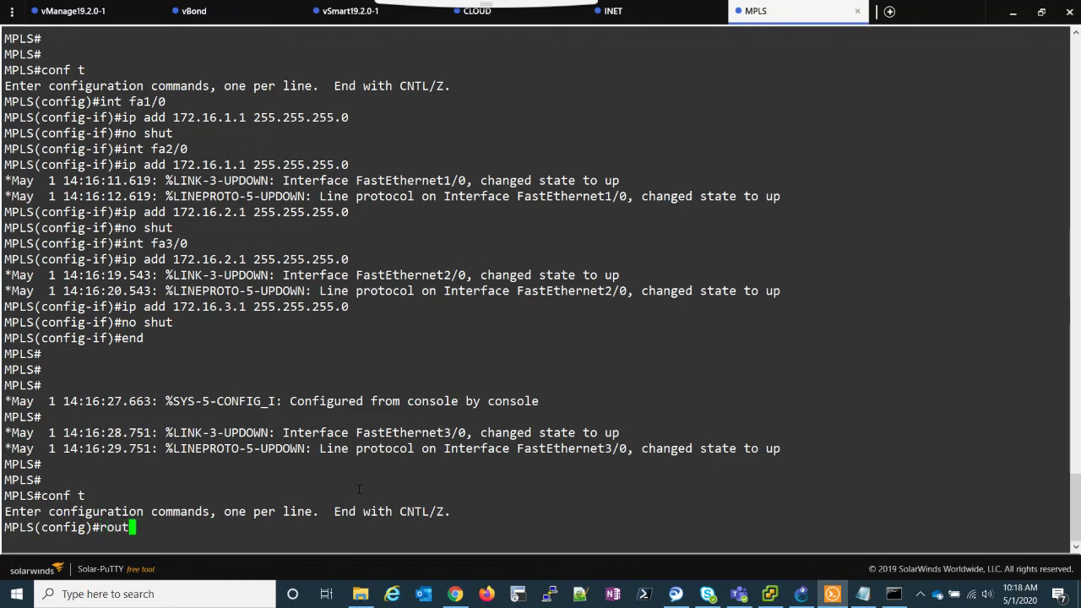
{"action": "key", "text": "BackSpace"}
{"action": "key", "text": "BackSpace"}
{"action": "key", "text": "BackSpace"}
{"action": "key", "text": "BackSpace"}
{"action": "key", "text": "BackSpace"}
{"action": "type", "text": "ip rtwoue"}
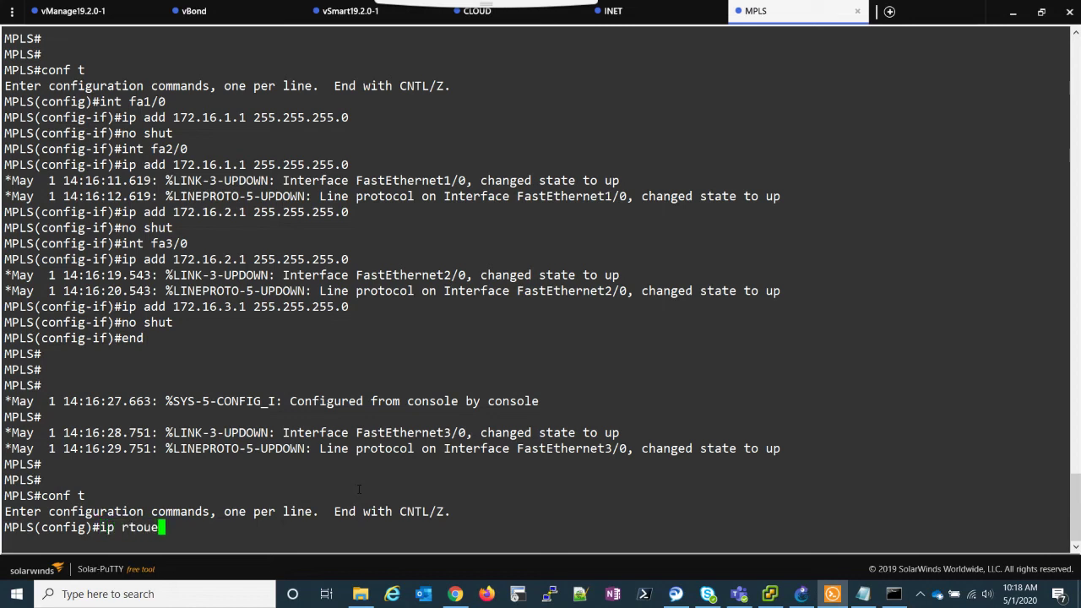
{"action": "key", "text": "BackSpace"}
{"action": "key", "text": "BackSpace"}
{"action": "key", "text": "BackSpace"}
{"action": "key", "text": "BackSpace"}
{"action": "type", "text": "oute 0.0.0.0 0"}
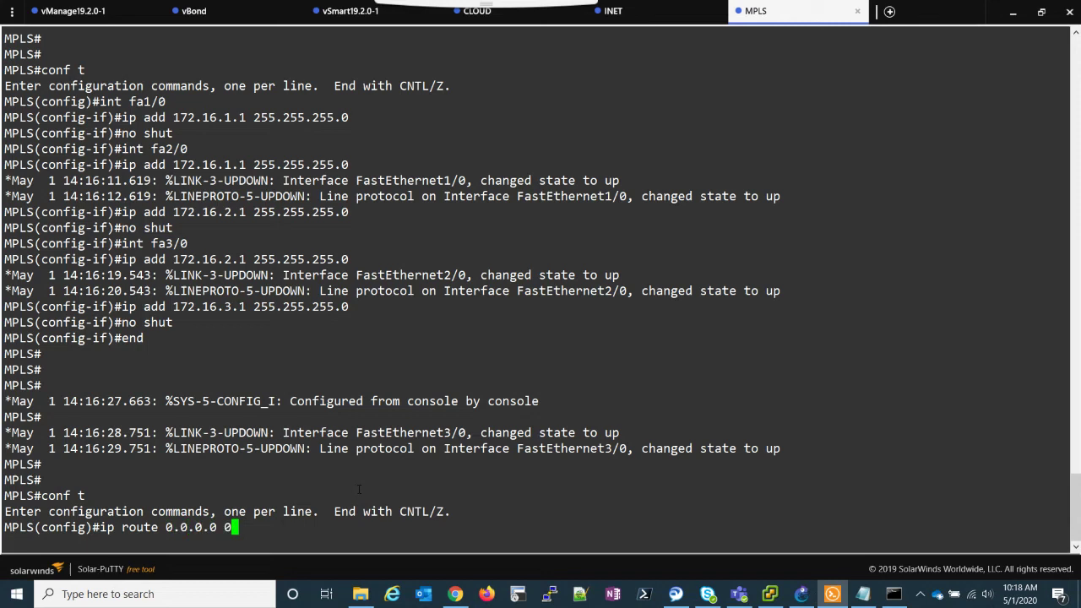
{"action": "type", "text": ".0.0.0 172.16.0.1"}
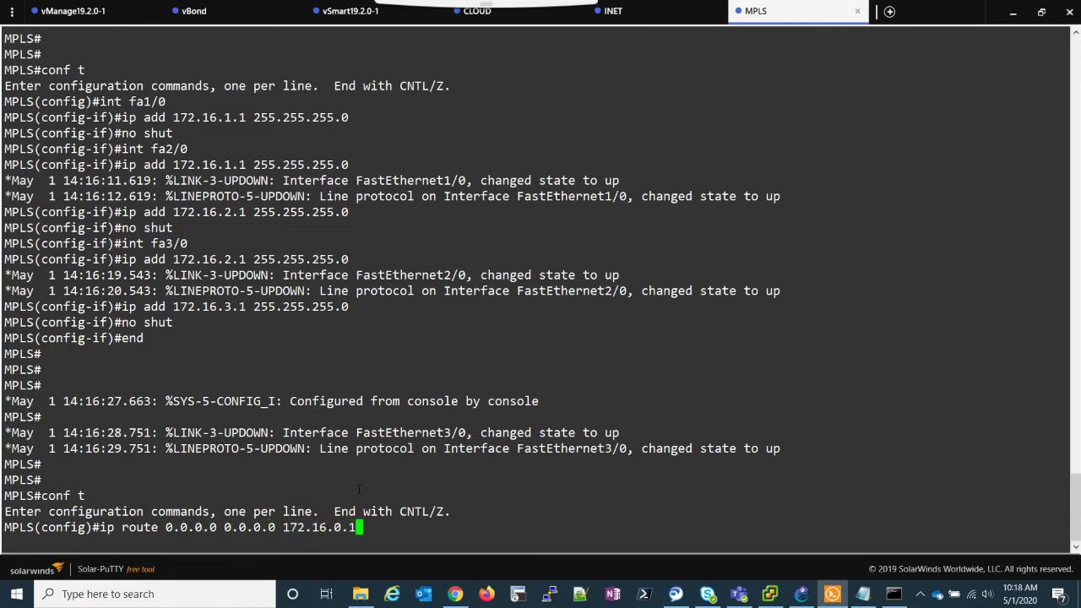
{"action": "key", "text": "Return"}
{"action": "type", "text": "end"}
{"action": "key", "text": "Return"}
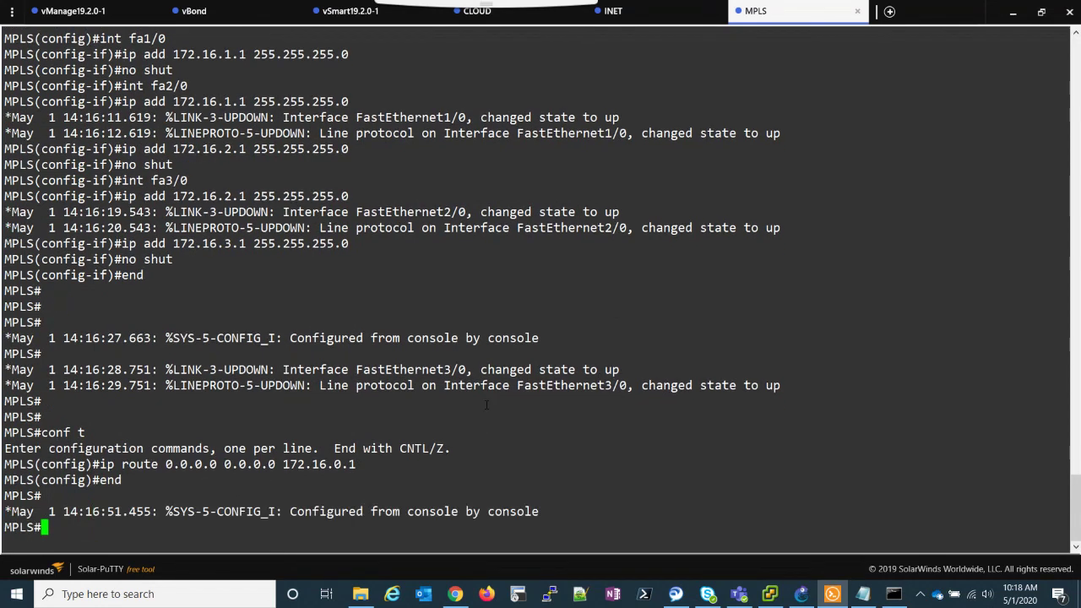
{"action": "left_click", "coordinate": [456, 594]}
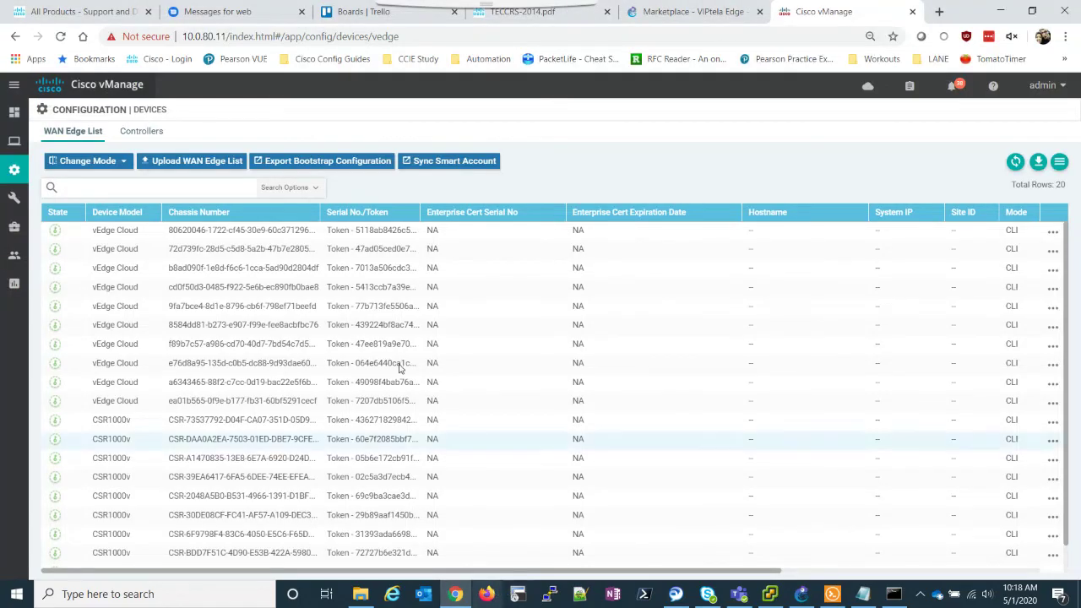
{"action": "left_click", "coordinate": [803, 596]}
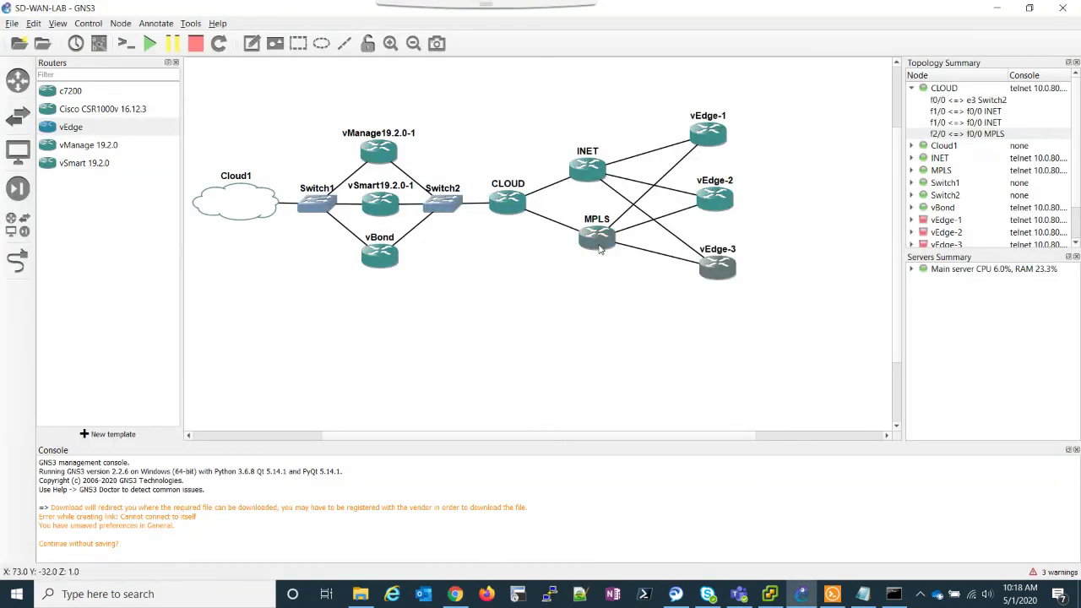
Step: Nudge MPLS left and move vEdge-1, vEdge-2 and vEdge-3 in closer to the routers
{"action": "left_click_drag", "start_coordinate": [601, 247], "coordinate": [596, 246]}
{"action": "left_click_drag", "start_coordinate": [718, 265], "coordinate": [690, 254]}
{"action": "left_click_drag", "start_coordinate": [716, 206], "coordinate": [691, 206]}
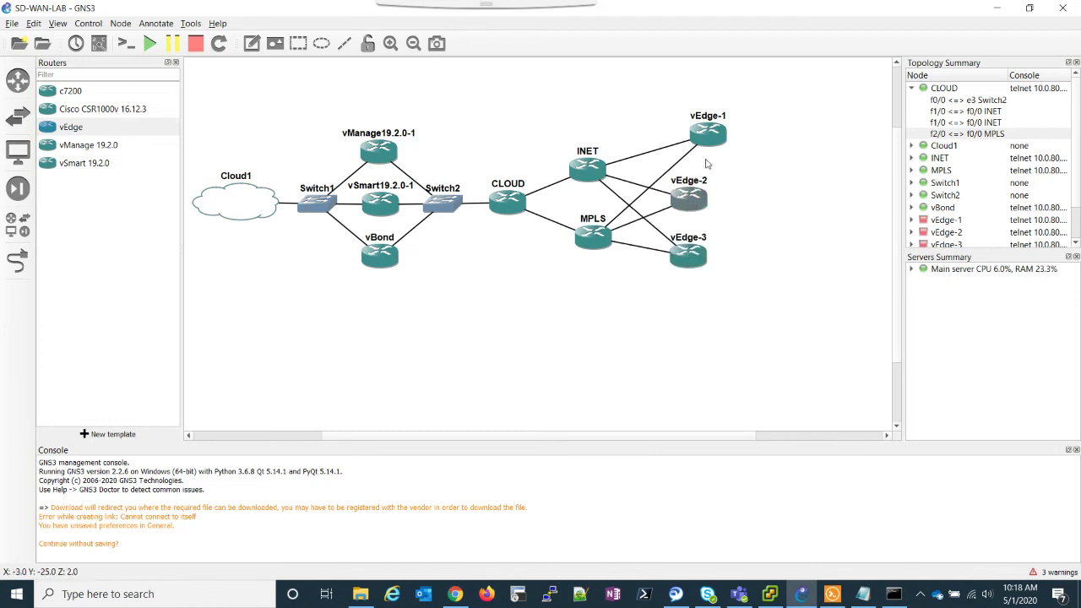
{"action": "left_click_drag", "start_coordinate": [710, 143], "coordinate": [684, 156]}
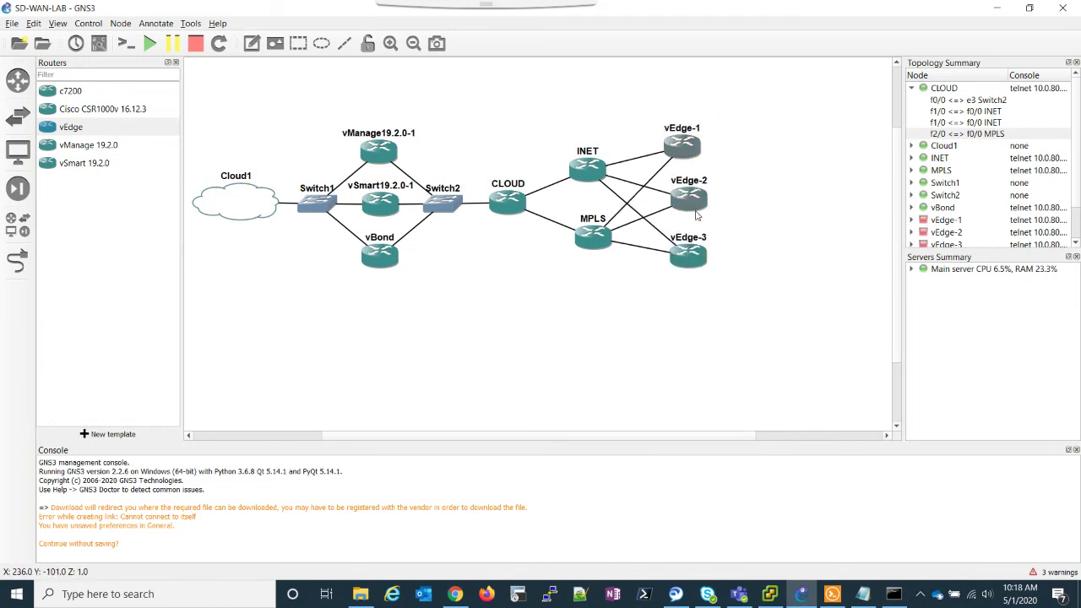
{"action": "left_click_drag", "start_coordinate": [696, 213], "coordinate": [691, 213]}
{"action": "left_click", "coordinate": [697, 257]}
{"action": "left_click_drag", "start_coordinate": [697, 257], "coordinate": [698, 257]}
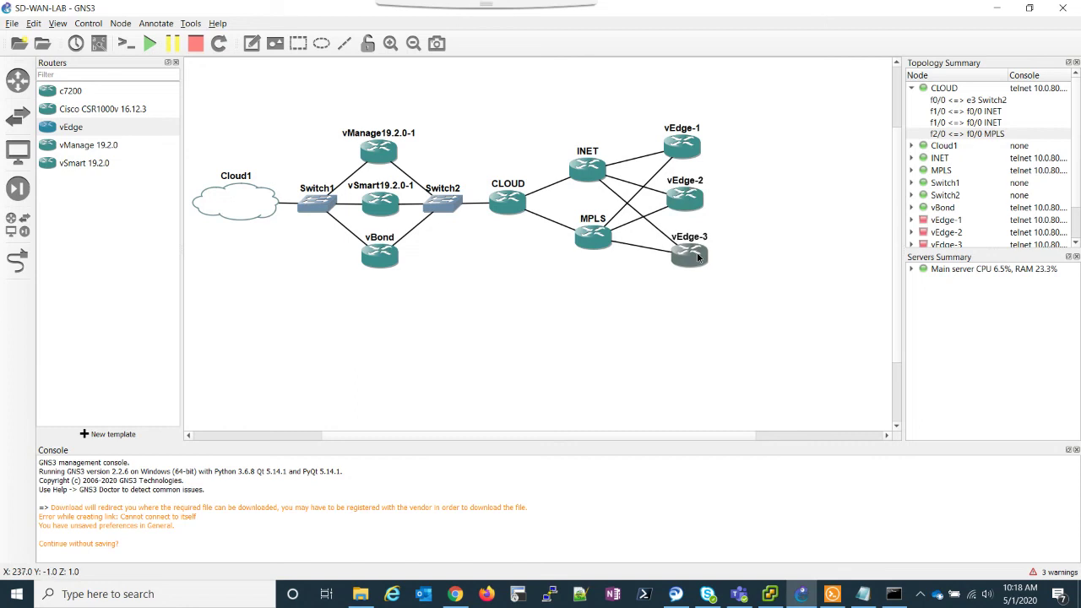